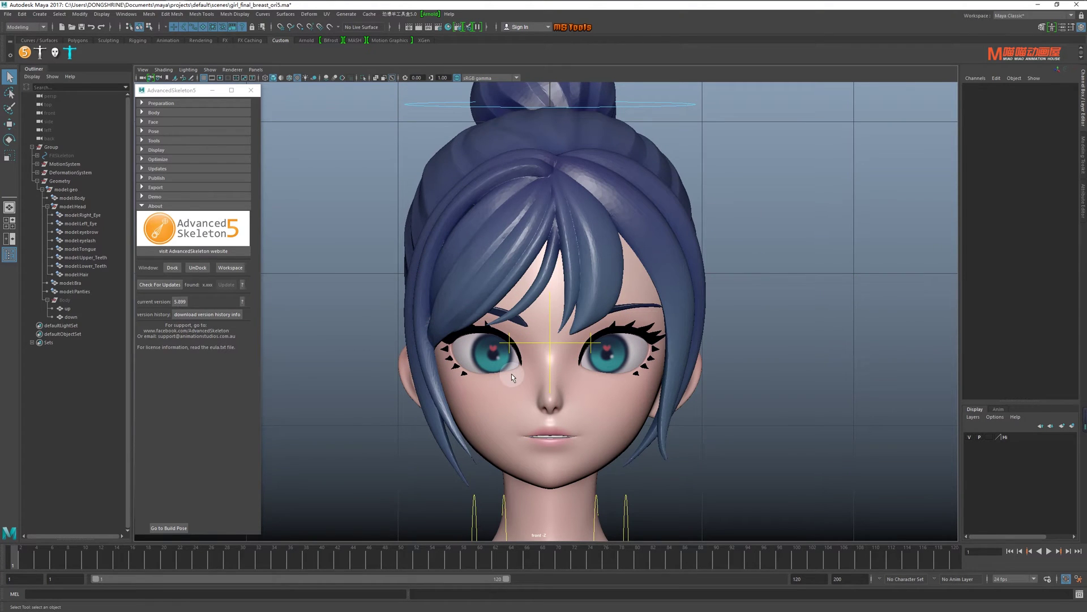
Step: Expand the Face Pre section, review the Face Pre Selections help image, then deselect everything
{"action": "left_click", "coordinate": [174, 124]}
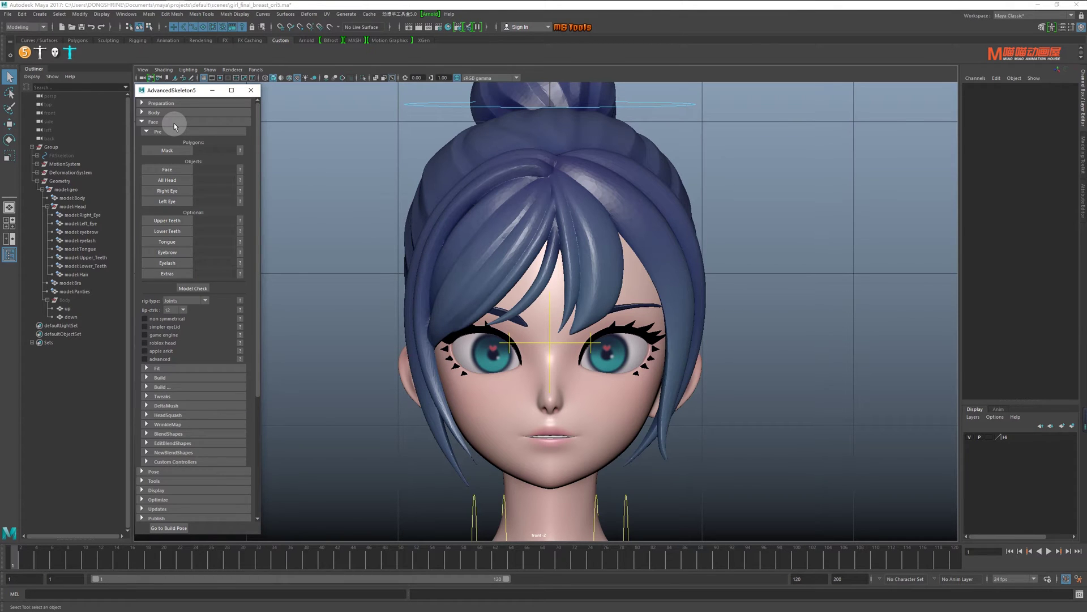
{"action": "left_click", "coordinate": [77, 198]}
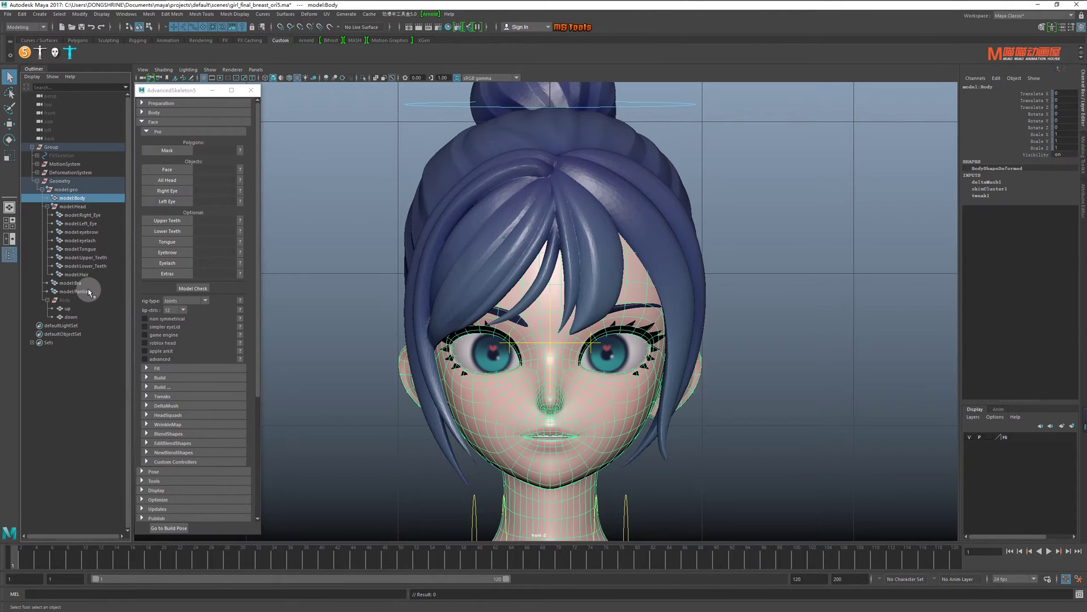
{"action": "left_click", "coordinate": [88, 291], "text": "shift"}
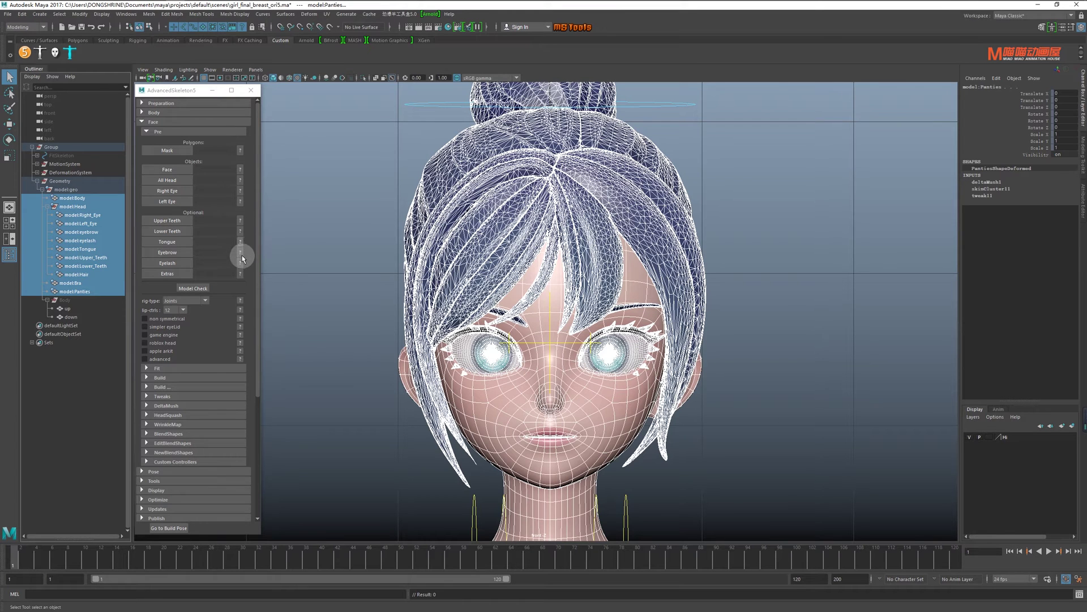
{"action": "left_click", "coordinate": [240, 149]}
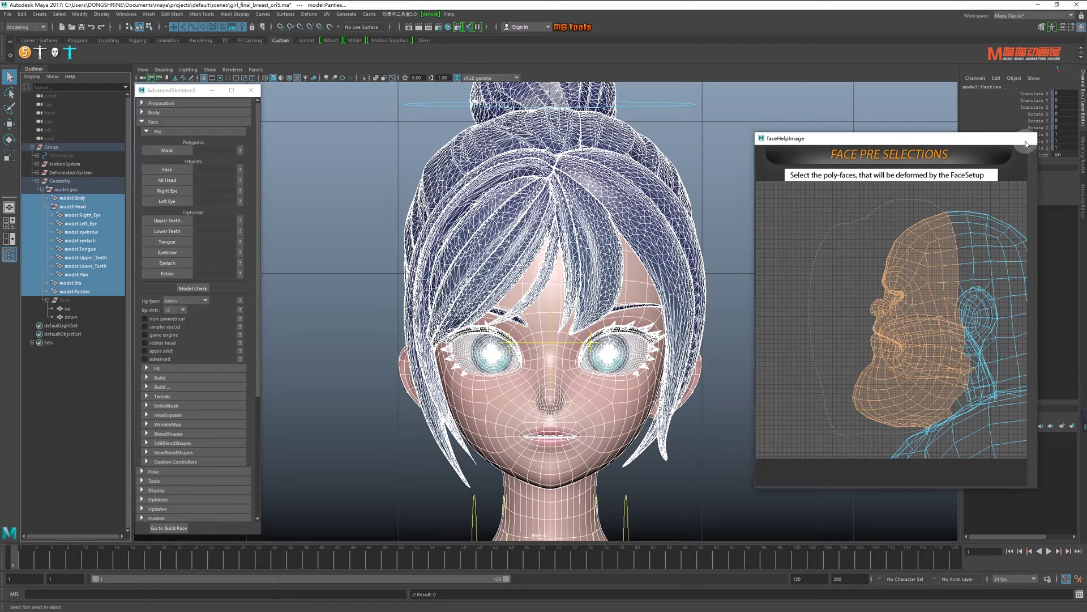
{"action": "left_click", "coordinate": [1028, 138]}
{"action": "left_click", "coordinate": [711, 278]}
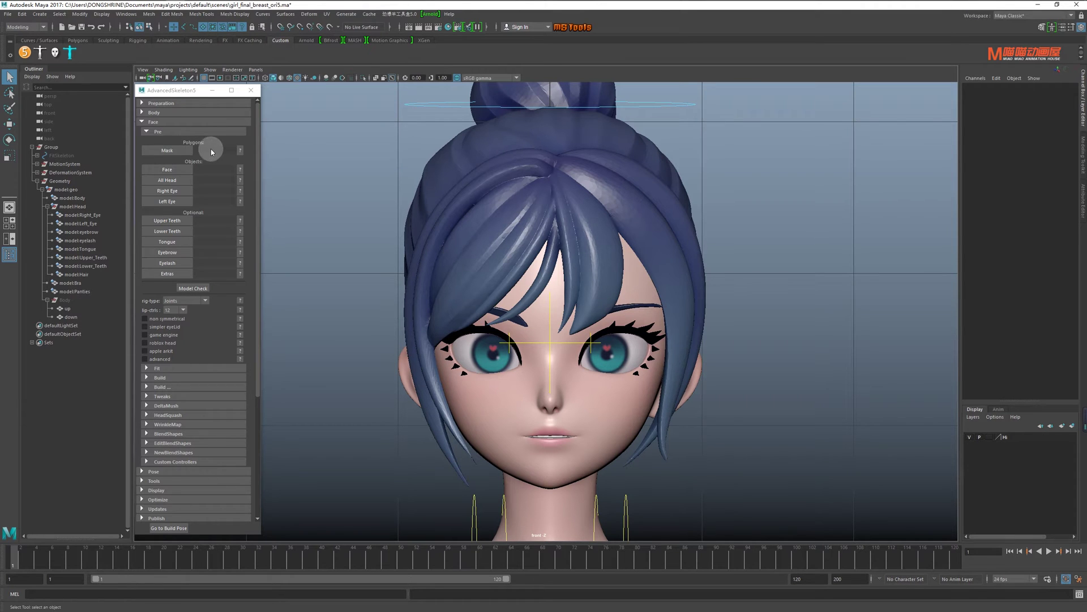
Step: Isolate the model:Body mesh and view it from the side
{"action": "left_click", "coordinate": [238, 151]}
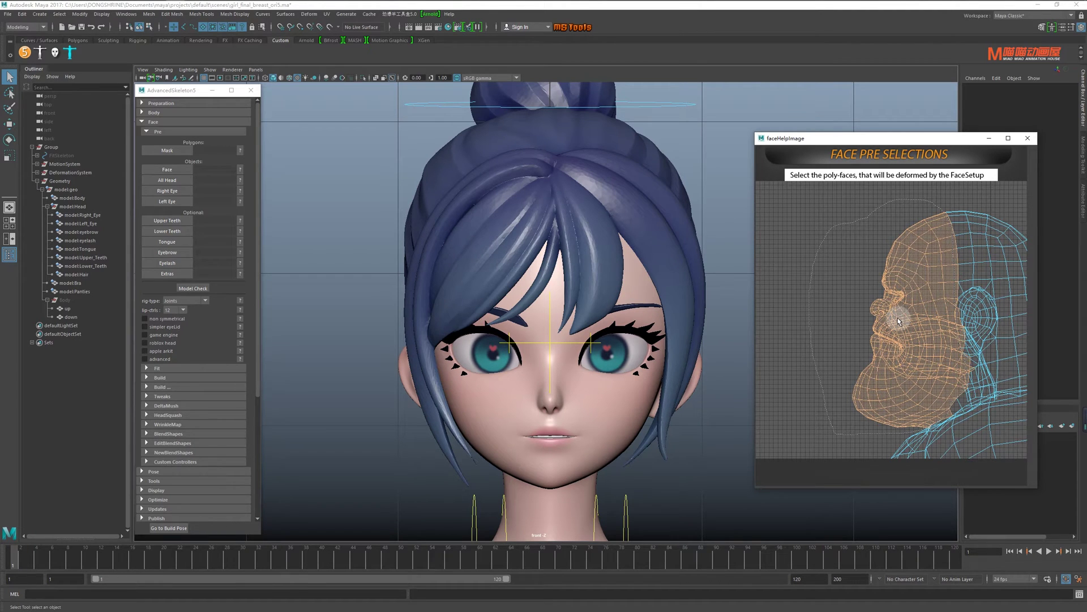
{"action": "left_click", "coordinate": [627, 395]}
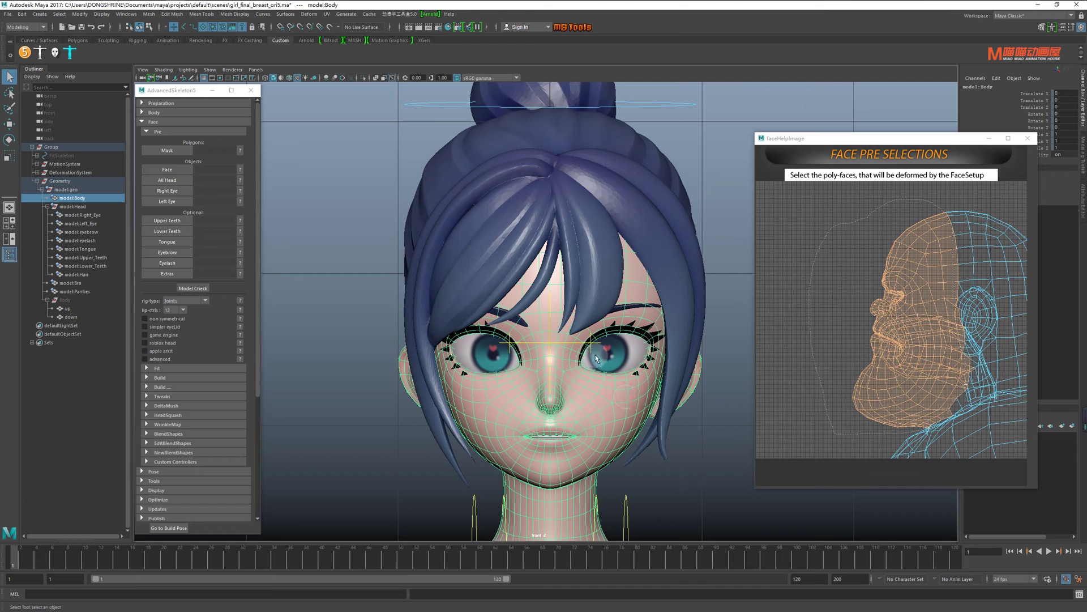
{"action": "left_click", "coordinate": [362, 78]}
{"action": "key", "text": "space"}
{"action": "left_click_drag", "start_coordinate": [655, 291], "coordinate": [675, 294]}
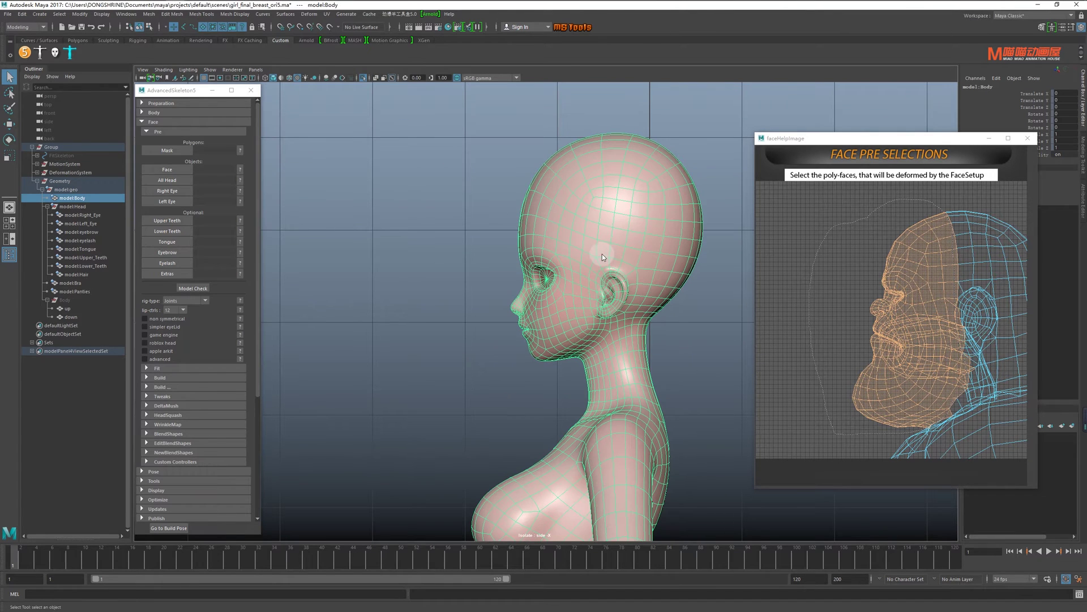
Step: Lasso the front-of-head faces, set them as the Mask, and return to Object Mode
{"action": "right_click_drag", "start_coordinate": [602, 253], "coordinate": [599, 278]}
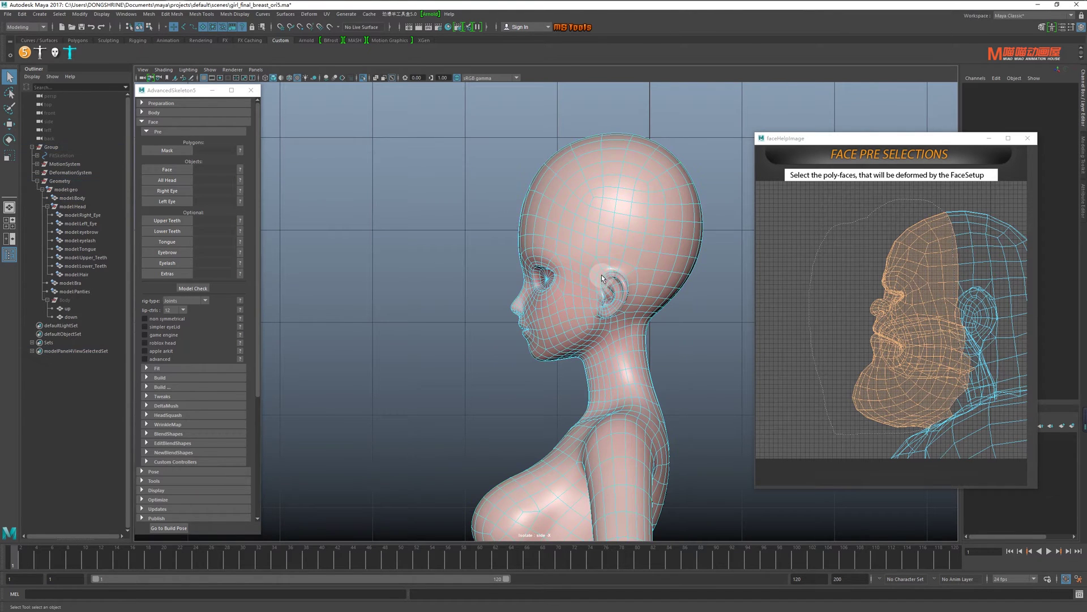
{"action": "left_click", "coordinate": [14, 91]}
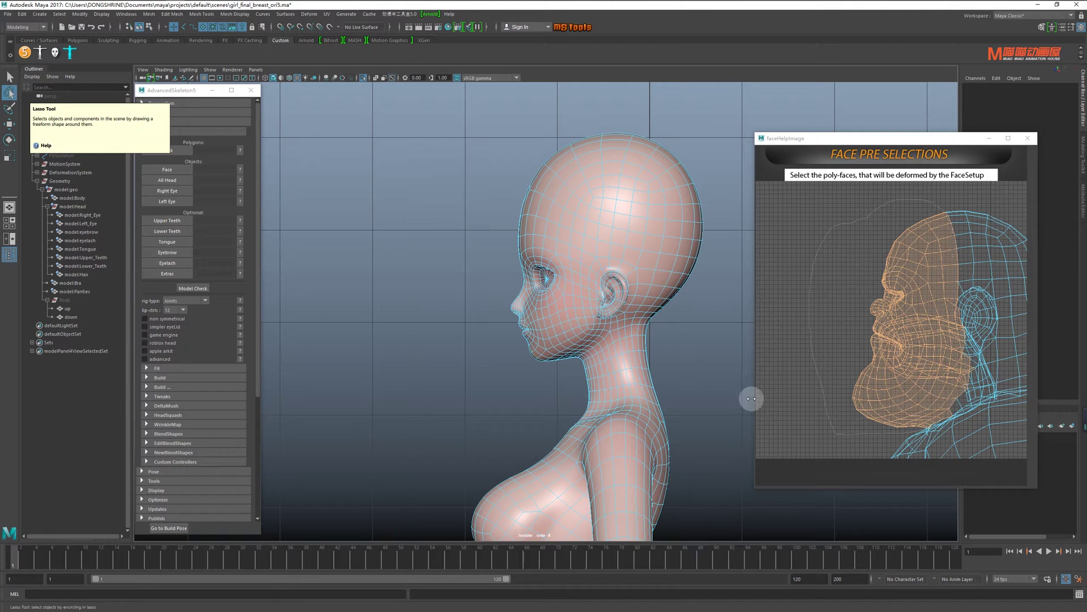
{"action": "mouse_move", "coordinate": [599, 318]}
{"action": "left_mouse_down"}
{"action": "mouse_move", "coordinate": [508, 333]}
{"action": "mouse_move", "coordinate": [498, 175]}
{"action": "mouse_move", "coordinate": [570, 90]}
{"action": "mouse_move", "coordinate": [602, 95]}
{"action": "left_mouse_up"}
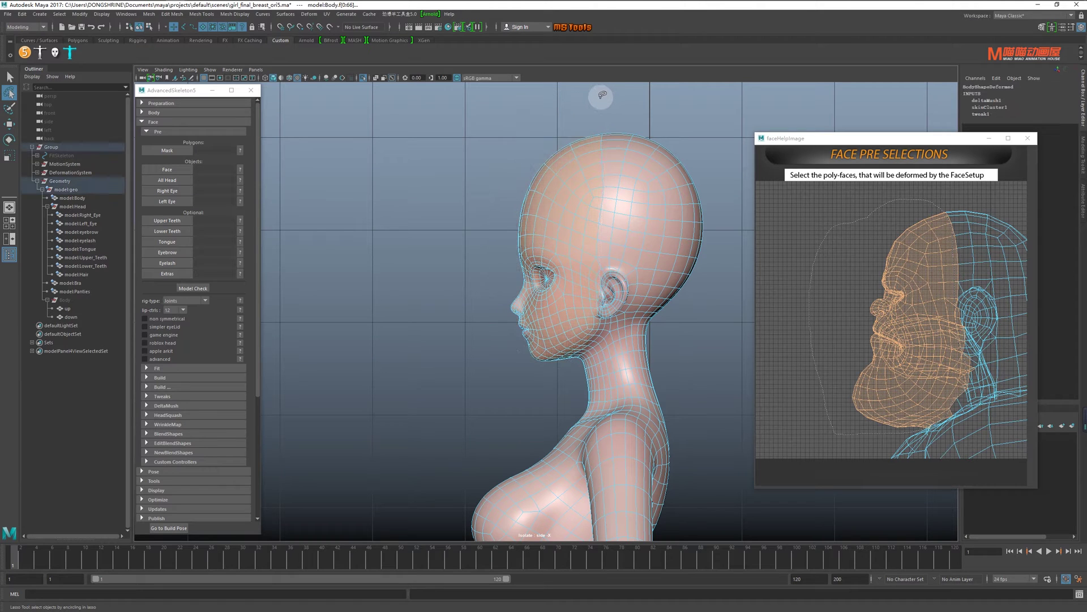
{"action": "left_click", "coordinate": [167, 149]}
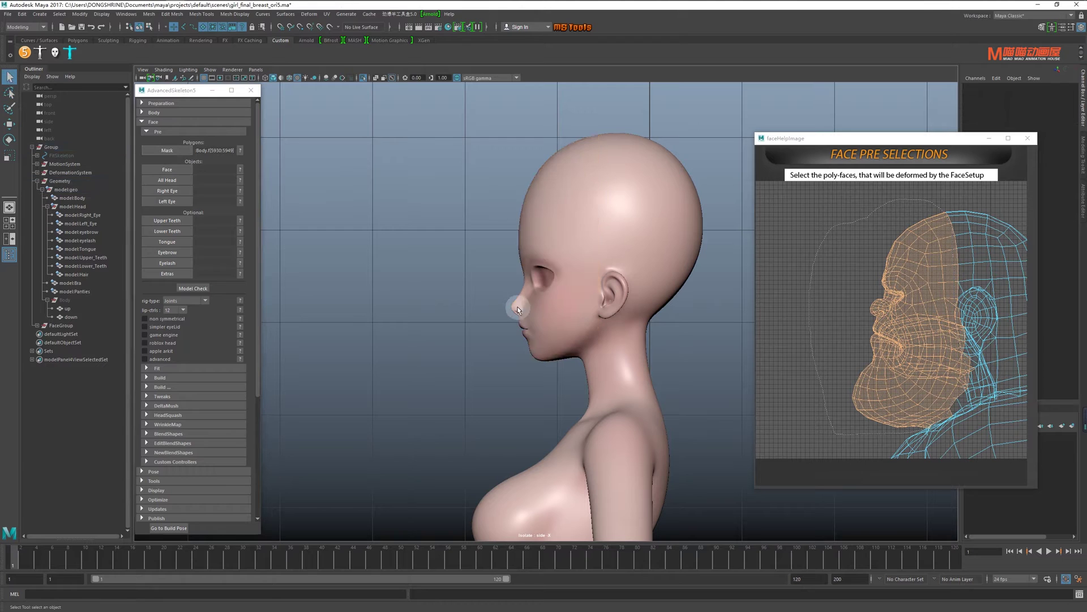
{"action": "left_click", "coordinate": [623, 301]}
{"action": "right_click", "coordinate": [623, 303]}
{"action": "right_click_drag", "start_coordinate": [623, 300], "coordinate": [664, 288]}
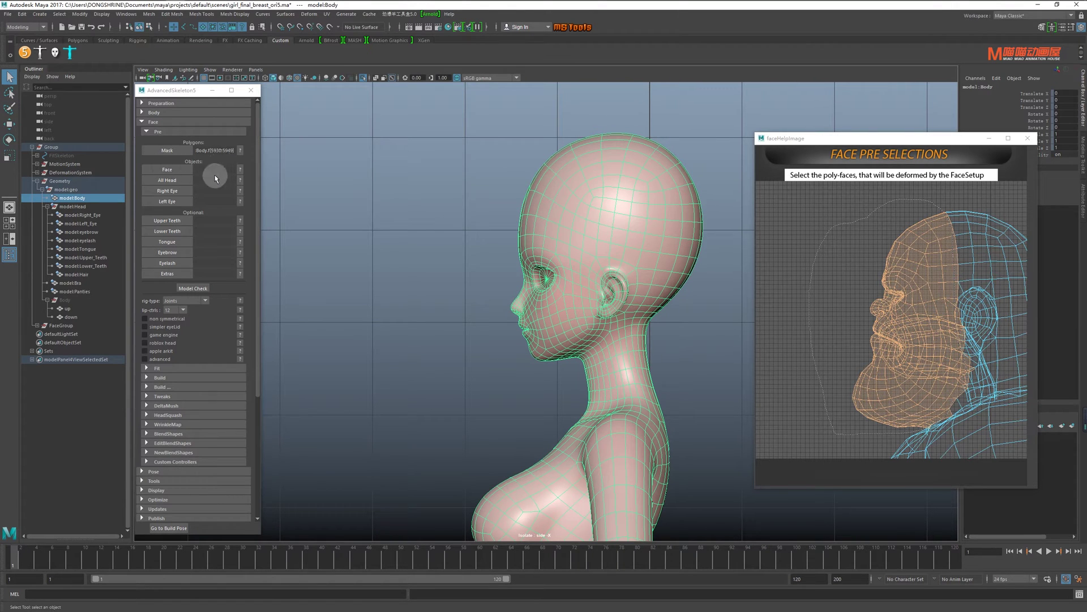
Step: In front view, assign model:Body as the Face object
{"action": "left_click", "coordinate": [240, 170]}
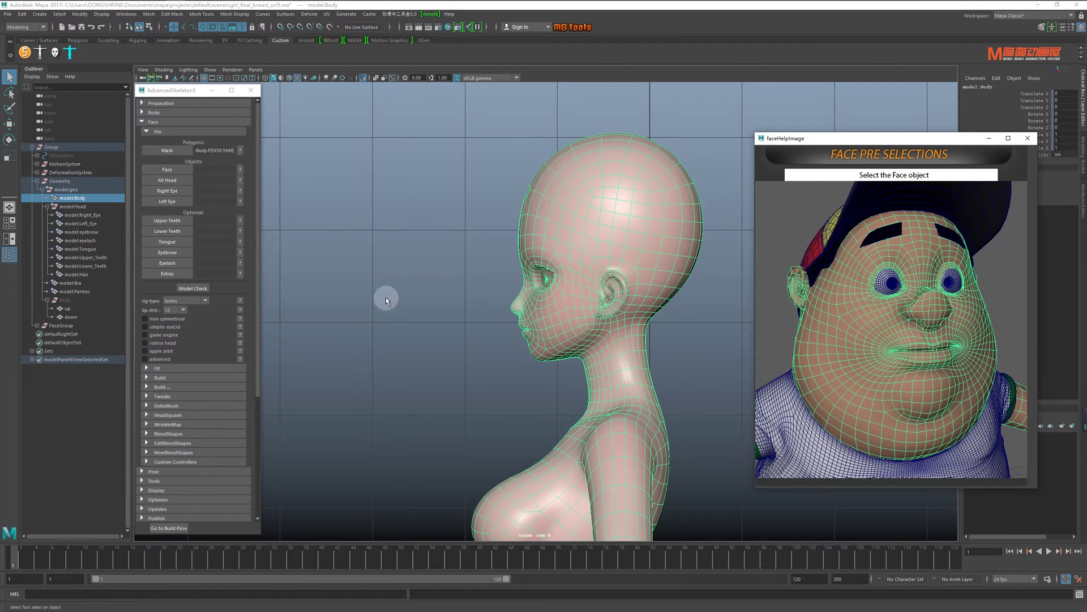
{"action": "left_click", "coordinate": [417, 315]}
{"action": "left_click_drag", "start_coordinate": [417, 315], "coordinate": [424, 335]}
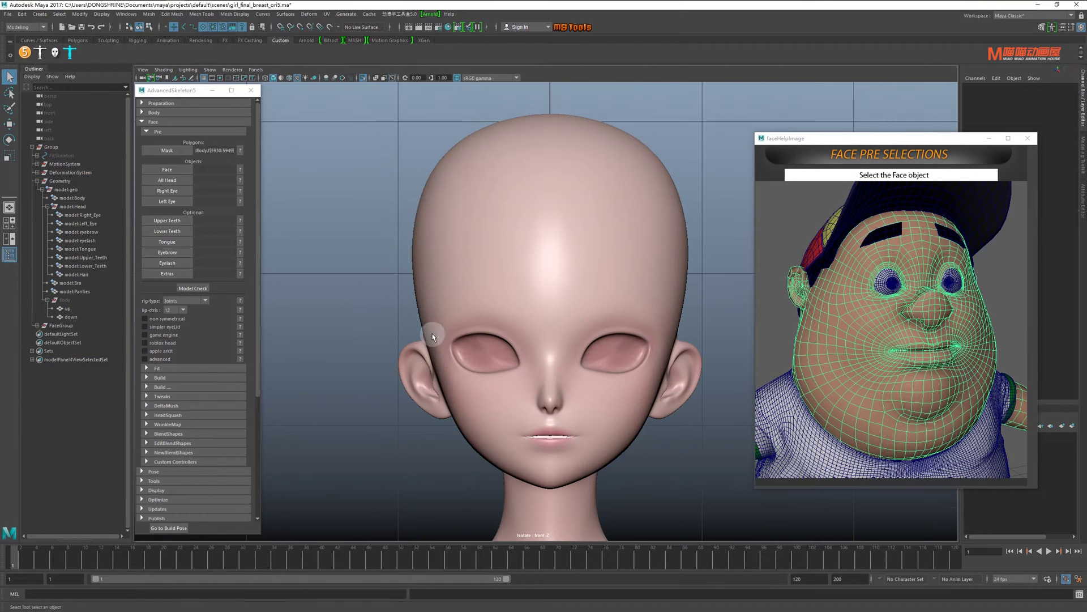
{"action": "left_click", "coordinate": [593, 217]}
{"action": "left_click", "coordinate": [172, 168]}
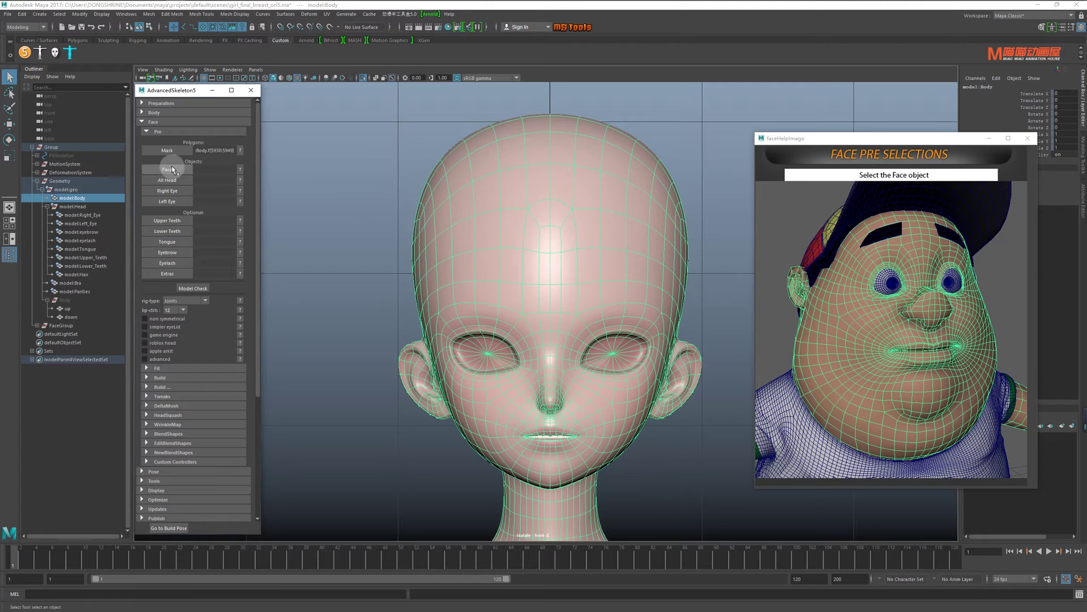
Step: Show the whole character and assign all head meshes as All Head
{"action": "left_click", "coordinate": [238, 181]}
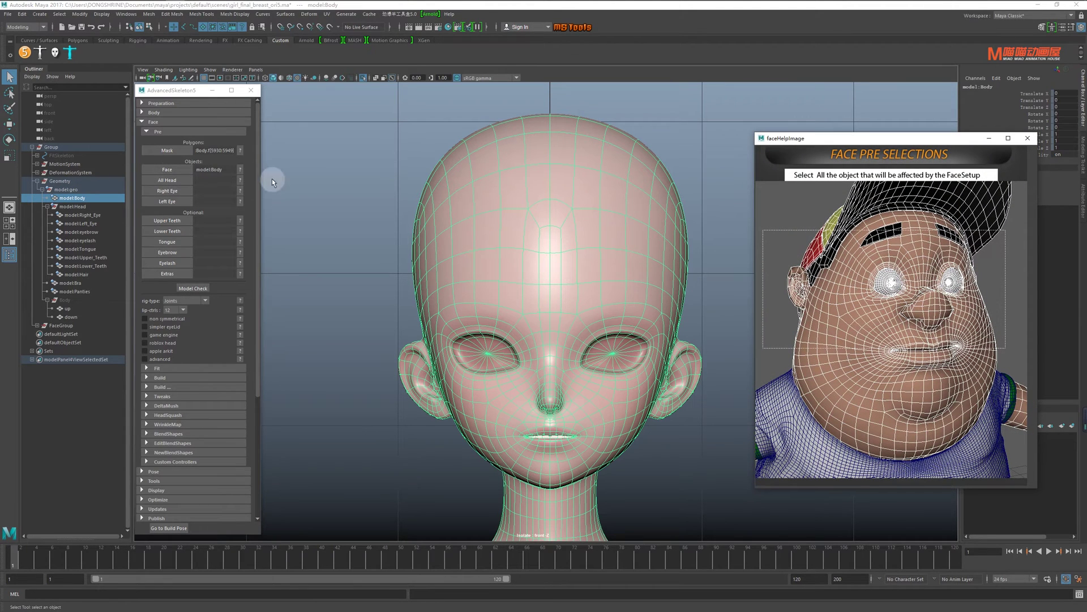
{"action": "left_click", "coordinate": [364, 80]}
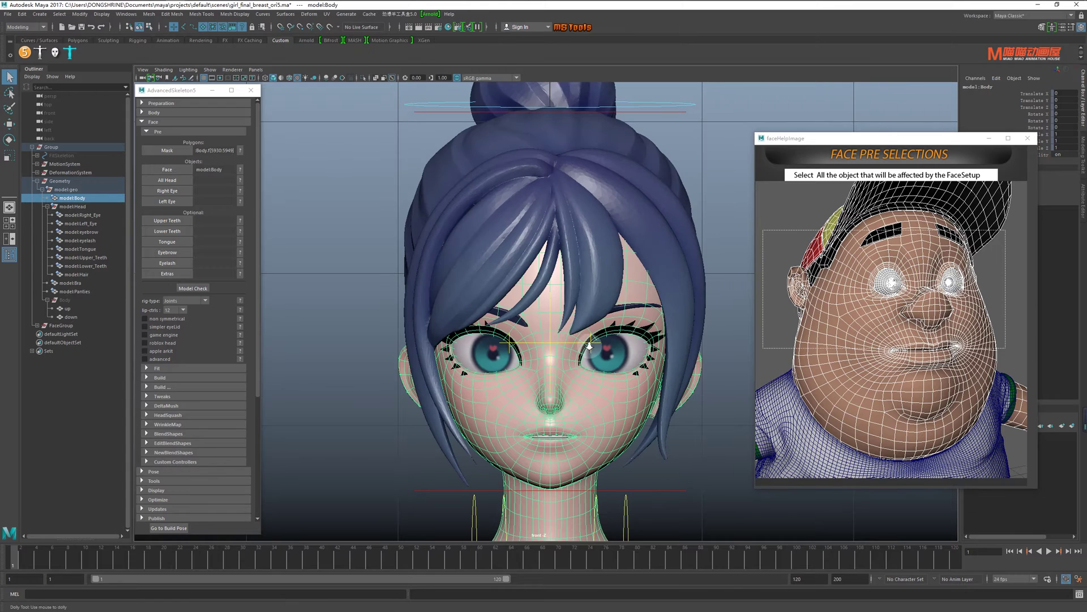
{"action": "scroll", "coordinate": [424, 114], "scroll_direction": "down", "scroll_amount": 5}
{"action": "left_click_drag", "start_coordinate": [373, 123], "coordinate": [667, 416]}
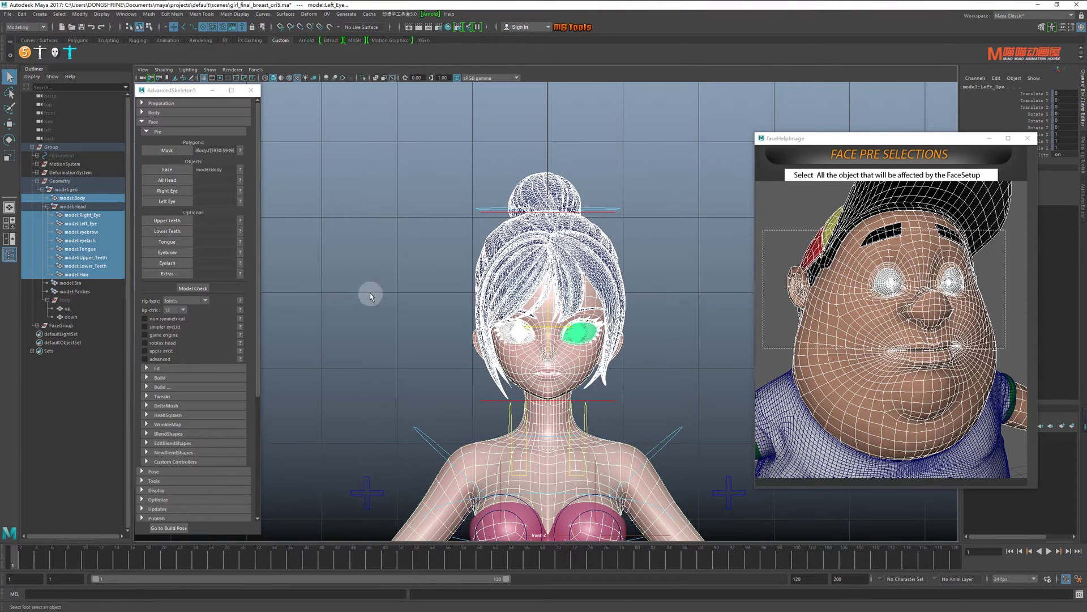
{"action": "left_click", "coordinate": [168, 181]}
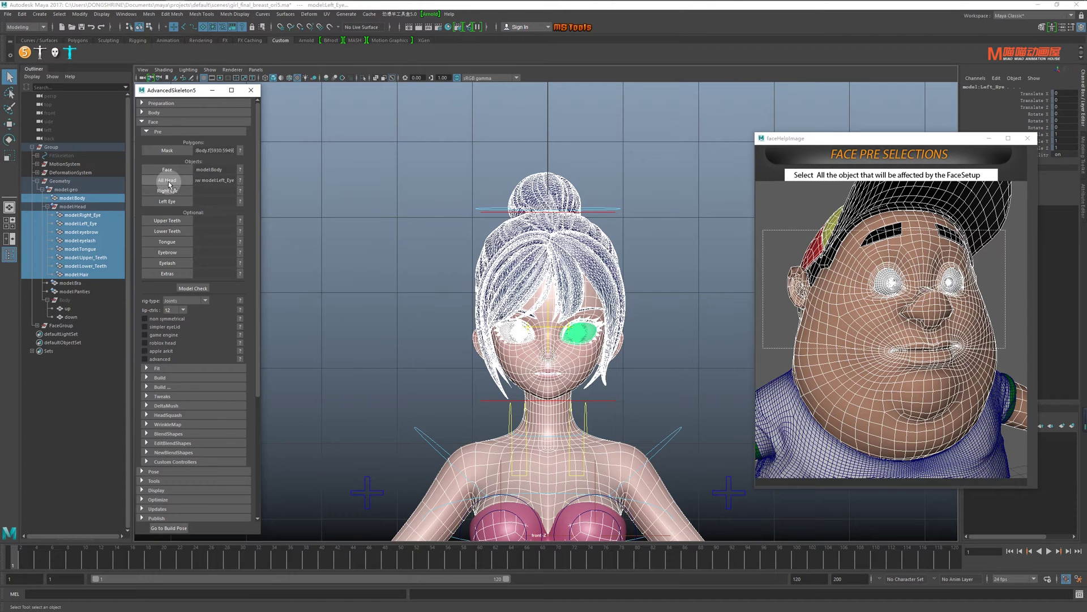
Step: Assign model:Right_Eye as Right Eye and model:Left_Eye as Left Eye
{"action": "left_click", "coordinate": [238, 193]}
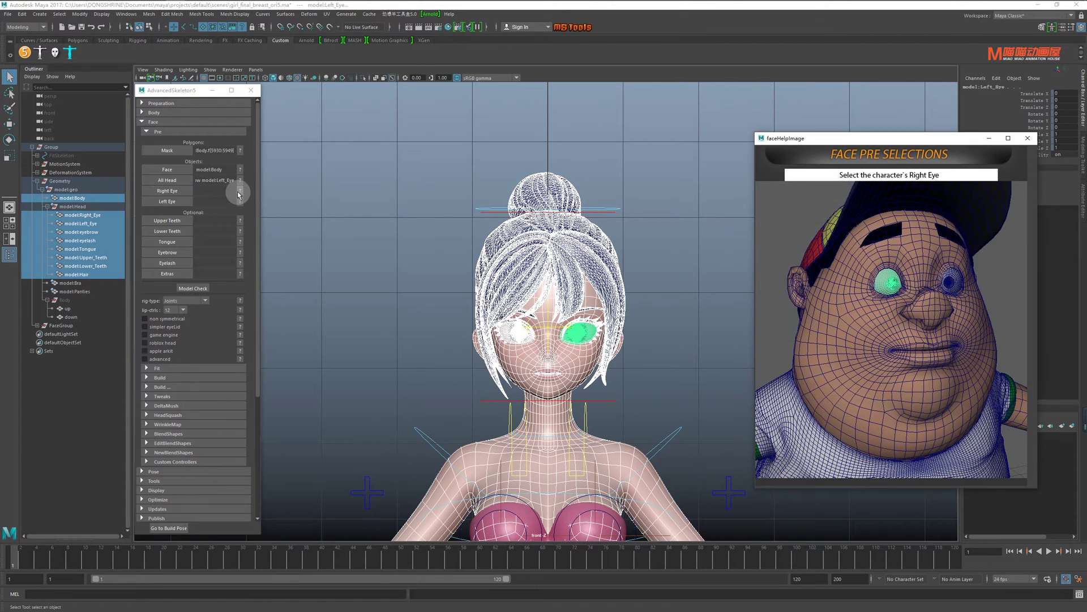
{"action": "left_click", "coordinate": [86, 215]}
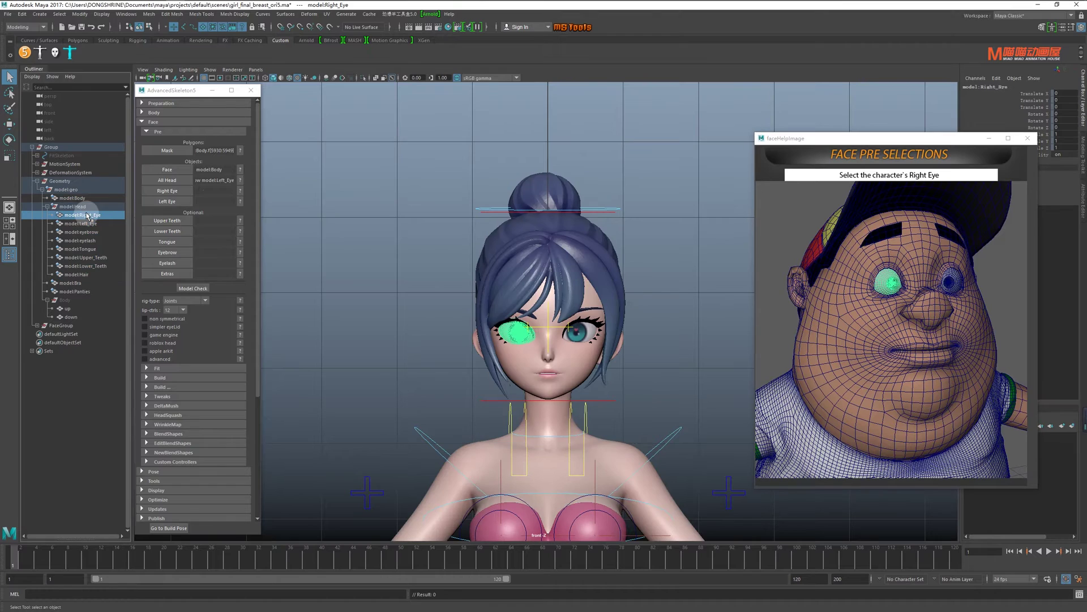
{"action": "left_click", "coordinate": [180, 189]}
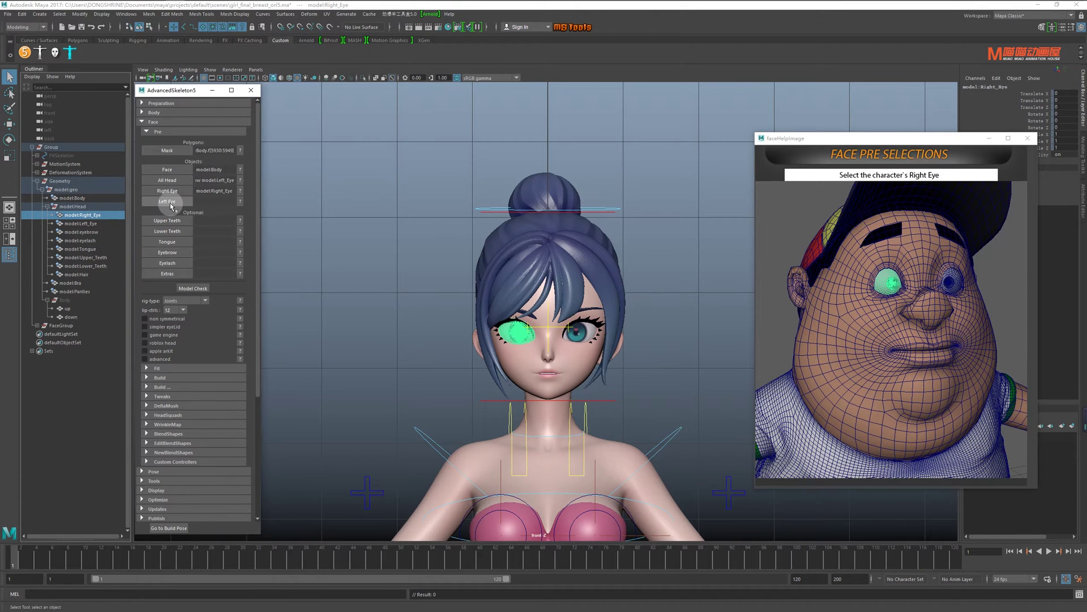
{"action": "left_click", "coordinate": [101, 223]}
{"action": "left_click", "coordinate": [167, 202]}
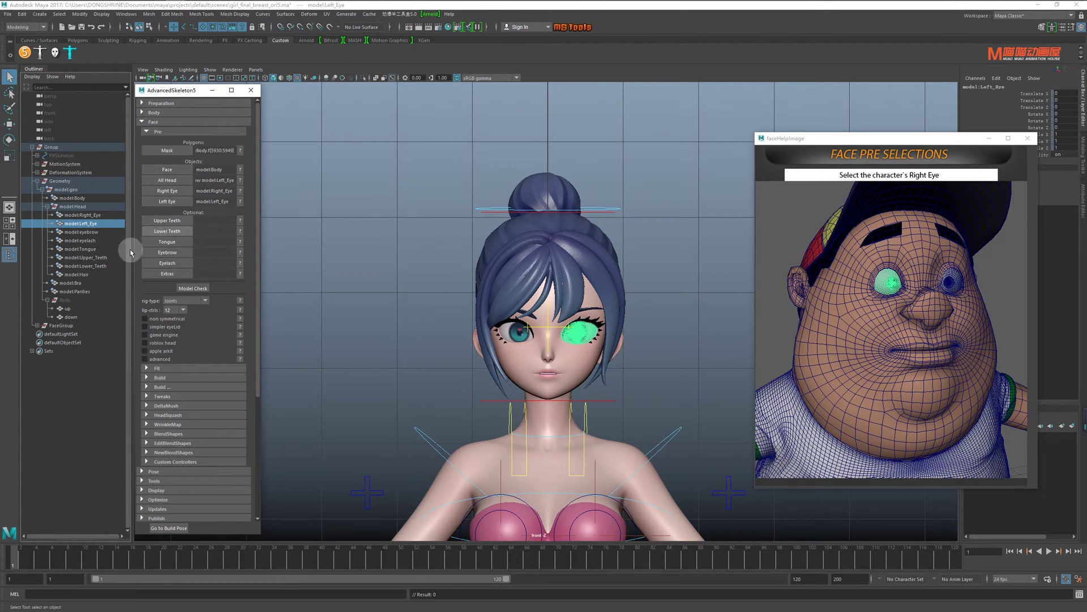
Step: Assign model:Upper_Teeth, model:Lower_Teeth and model:Tongue to their face slots
{"action": "left_click", "coordinate": [111, 259]}
{"action": "left_click", "coordinate": [167, 222]}
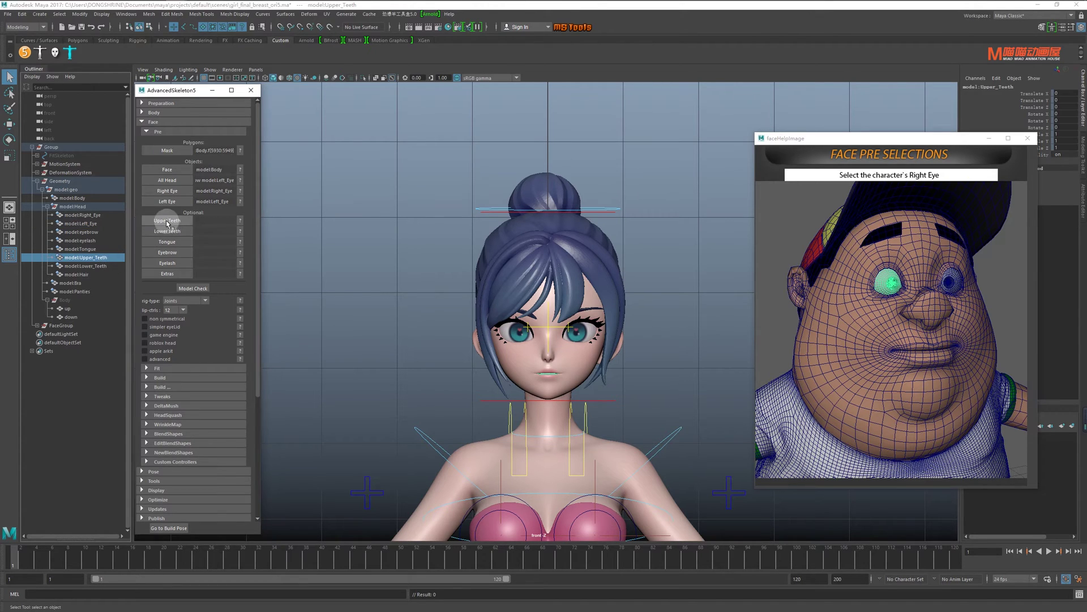
{"action": "left_click", "coordinate": [85, 266]}
{"action": "left_click", "coordinate": [154, 231]}
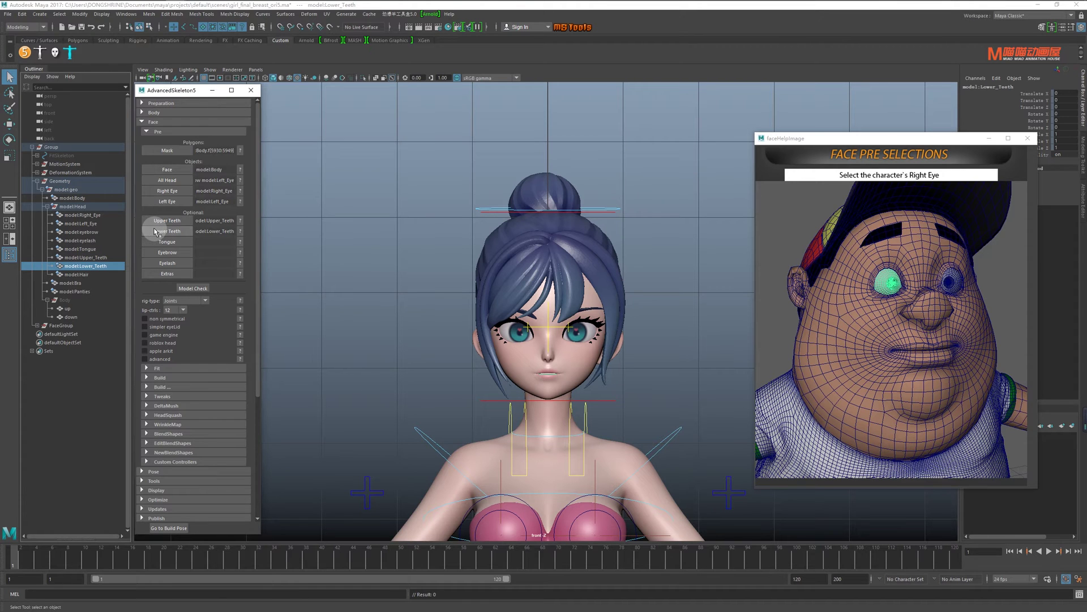
{"action": "left_click", "coordinate": [240, 242]}
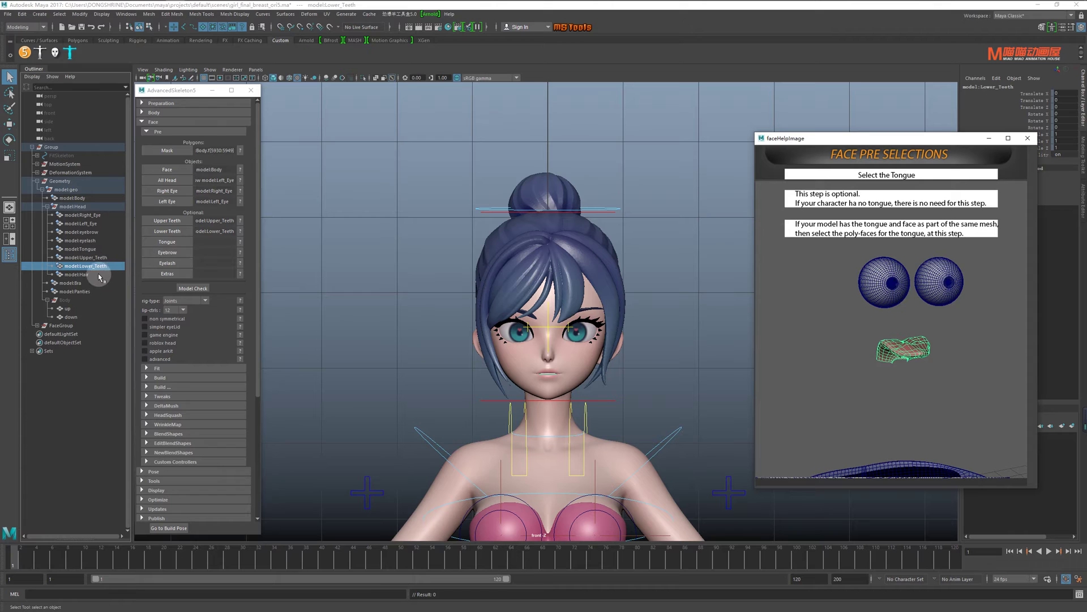
{"action": "left_click", "coordinate": [91, 248]}
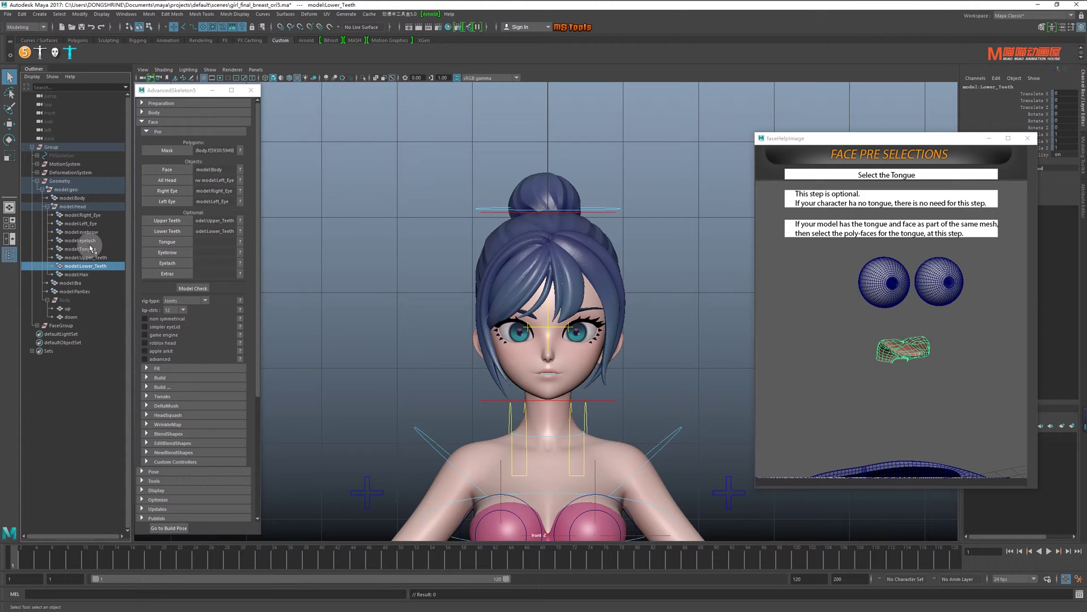
{"action": "left_click", "coordinate": [174, 245]}
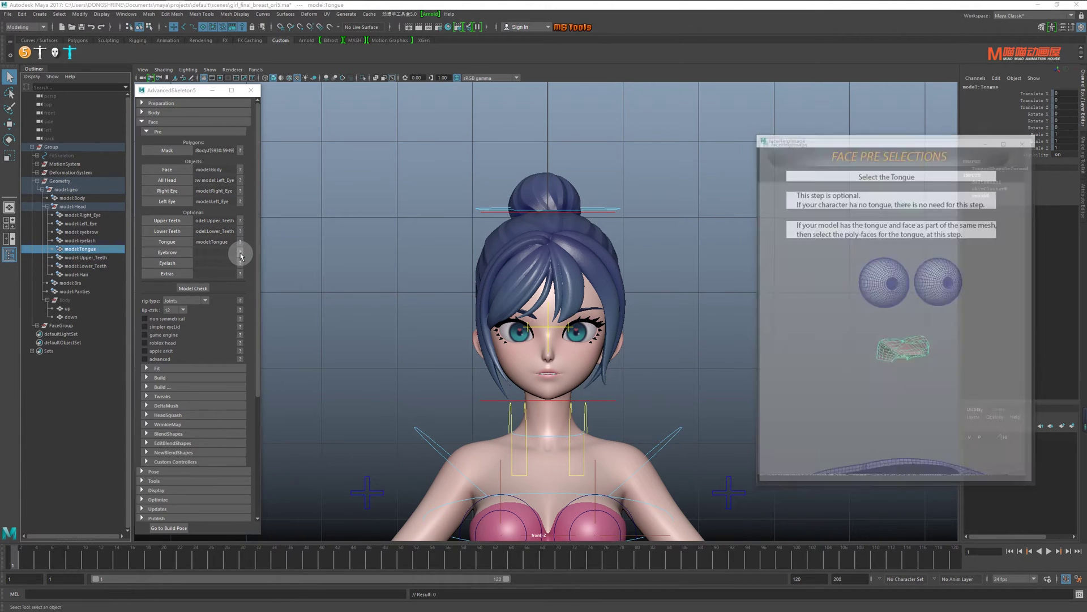
Step: Assign the eyebrow and eyelash meshes, then run Model Check for symmetry
{"action": "left_click", "coordinate": [240, 253]}
{"action": "left_click", "coordinate": [87, 233]}
{"action": "left_click", "coordinate": [167, 252]}
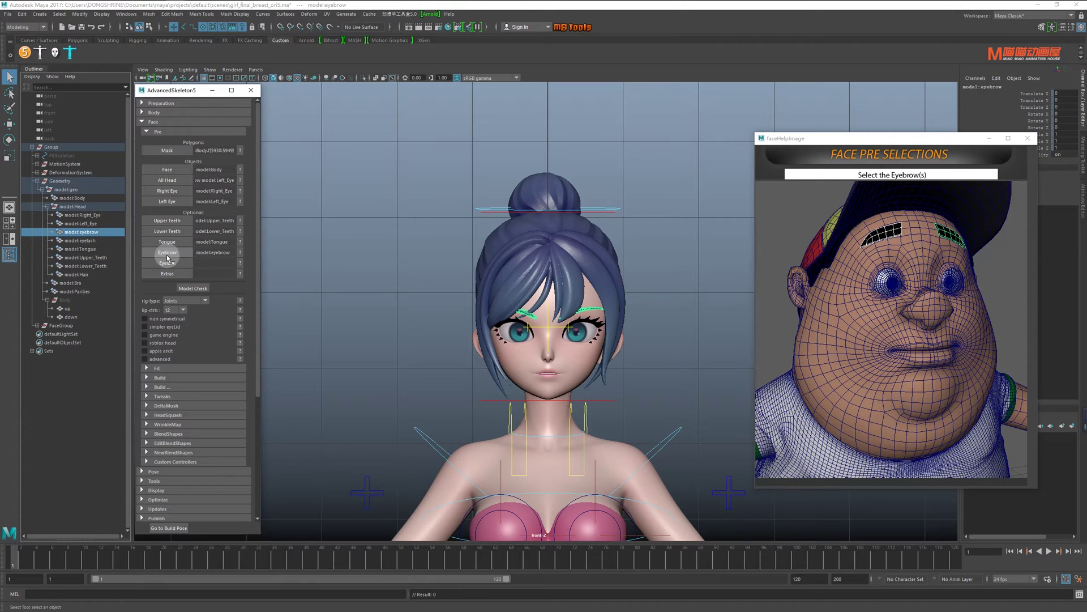
{"action": "left_click", "coordinate": [240, 262]}
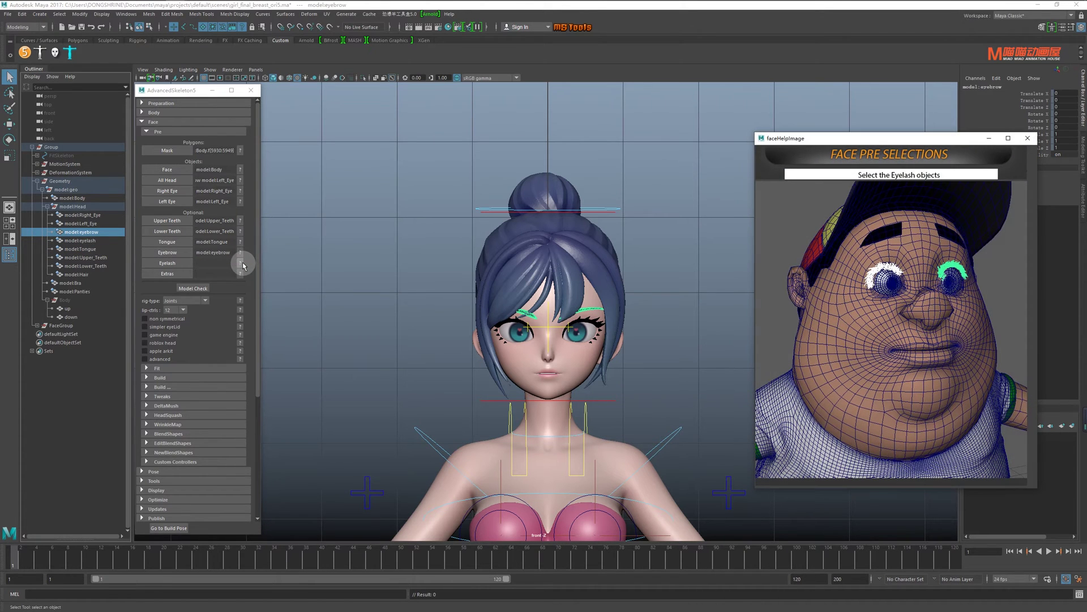
{"action": "left_click", "coordinate": [105, 241]}
{"action": "left_click", "coordinate": [165, 262]}
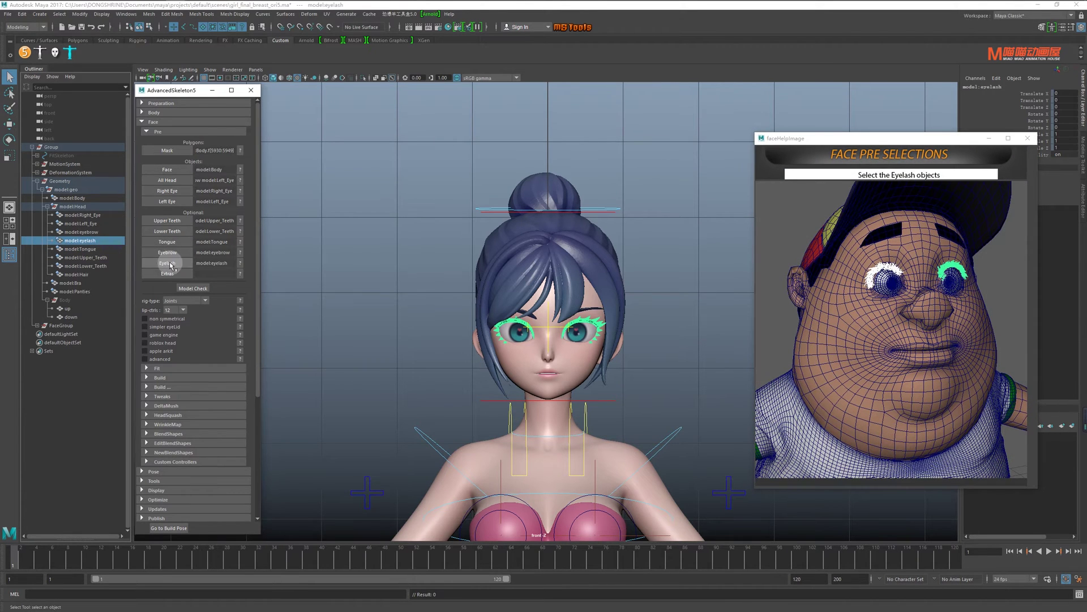
{"action": "left_click", "coordinate": [240, 274]}
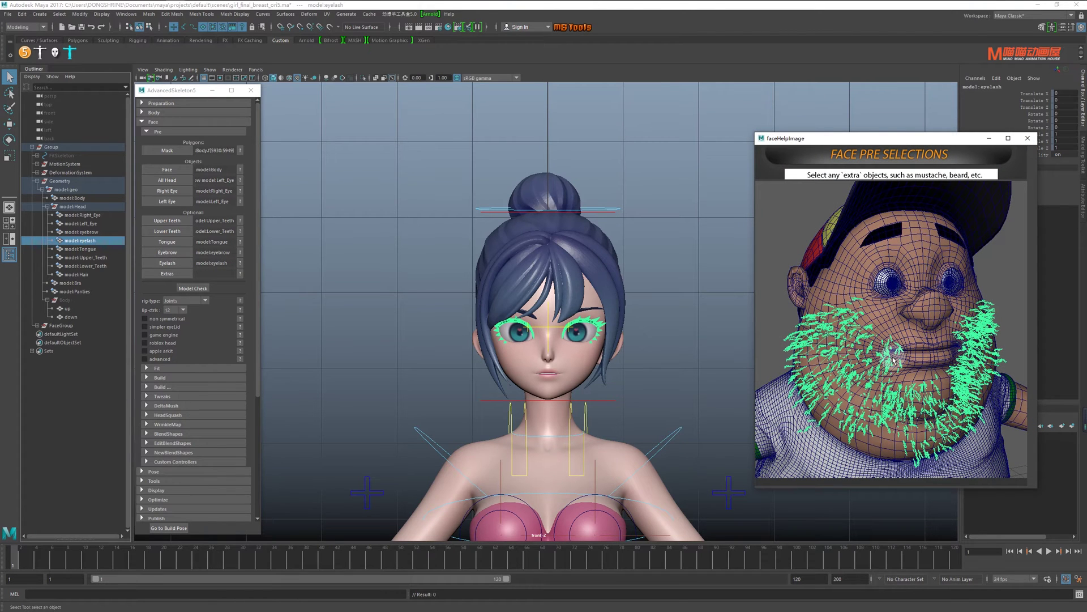
{"action": "left_click", "coordinate": [190, 290]}
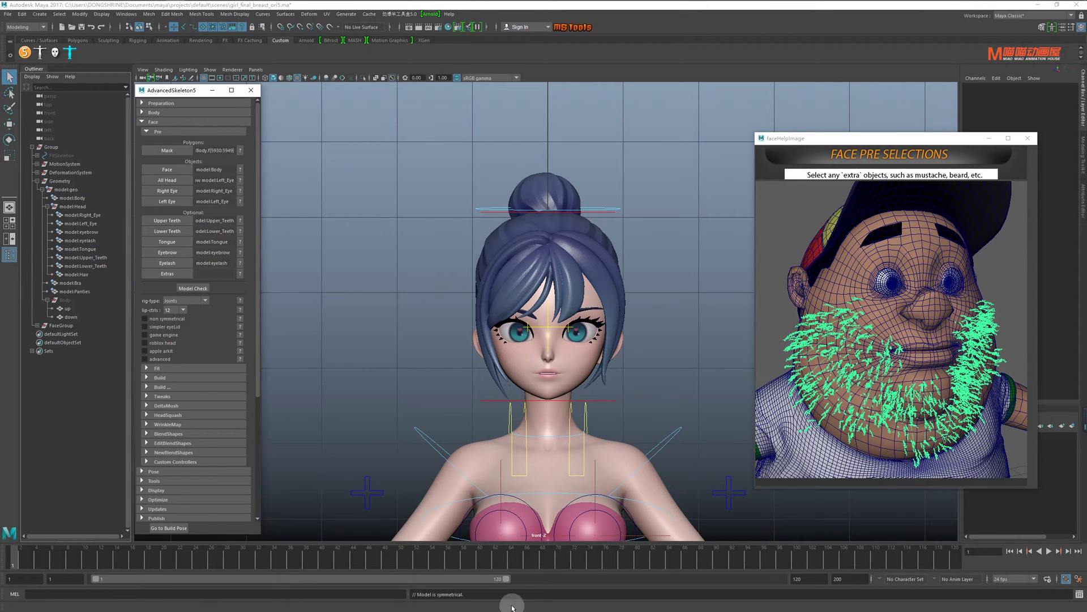
Step: Enable the advanced face setup and show the joints in X-ray
{"action": "left_click_drag", "start_coordinate": [487, 594], "coordinate": [418, 595]}
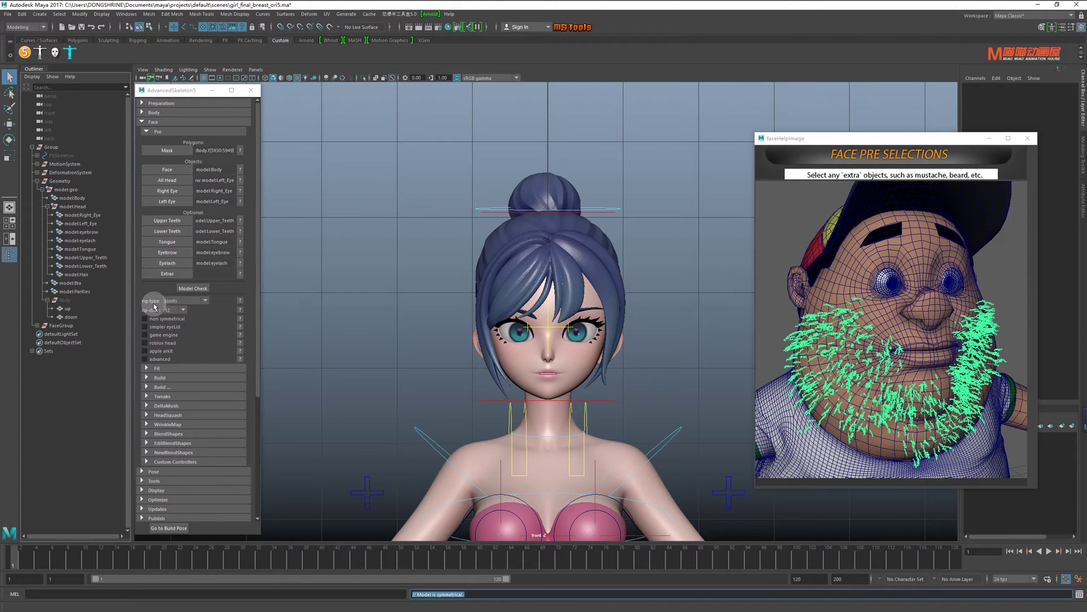
{"action": "left_click", "coordinate": [163, 359]}
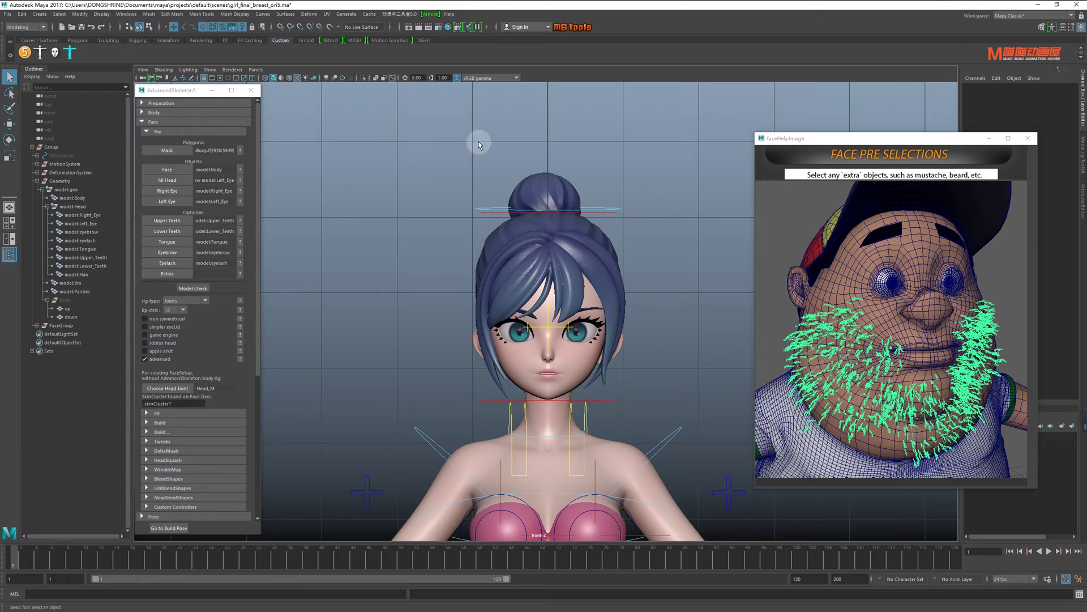
{"action": "left_click", "coordinate": [375, 79]}
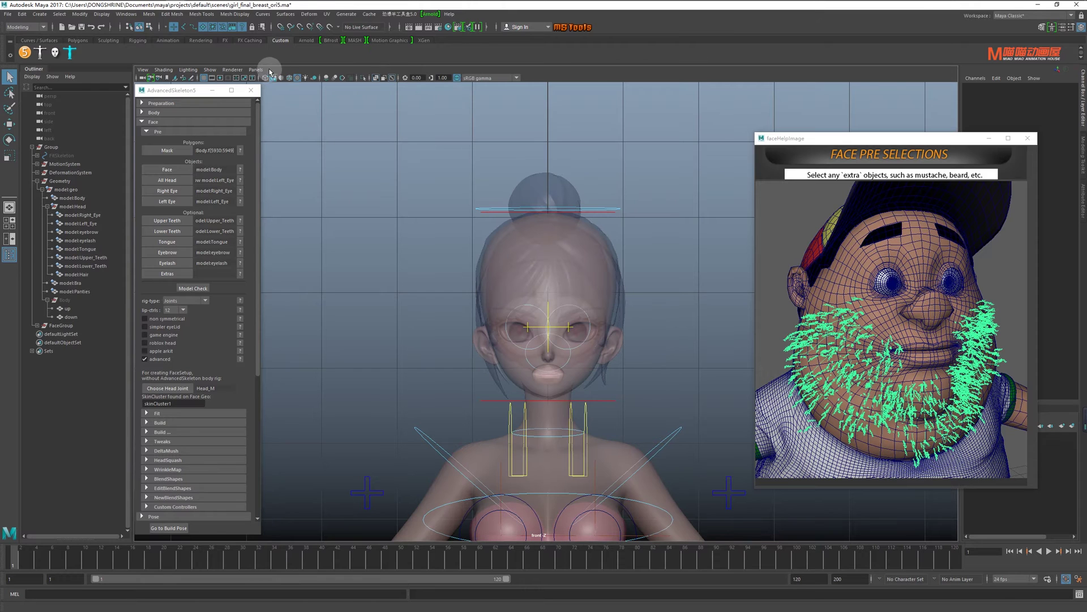
{"action": "left_click", "coordinate": [210, 70]}
{"action": "left_click", "coordinate": [233, 200]}
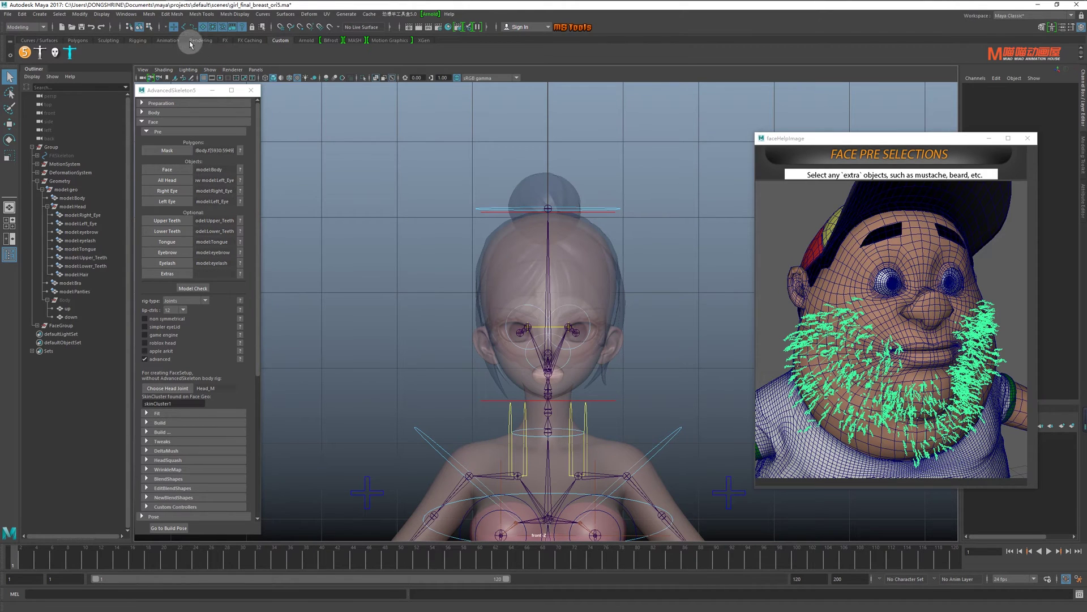
Step: In side view, choose Head_M as the face rig's head joint
{"action": "left_click_drag", "start_coordinate": [620, 316], "coordinate": [671, 312]}
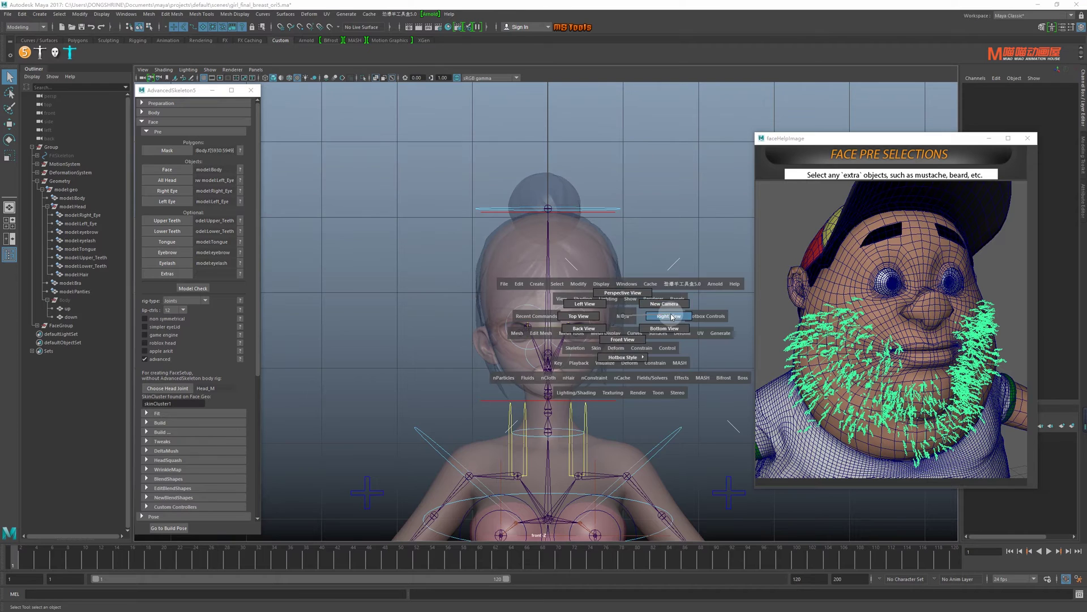
{"action": "left_click", "coordinate": [610, 328]}
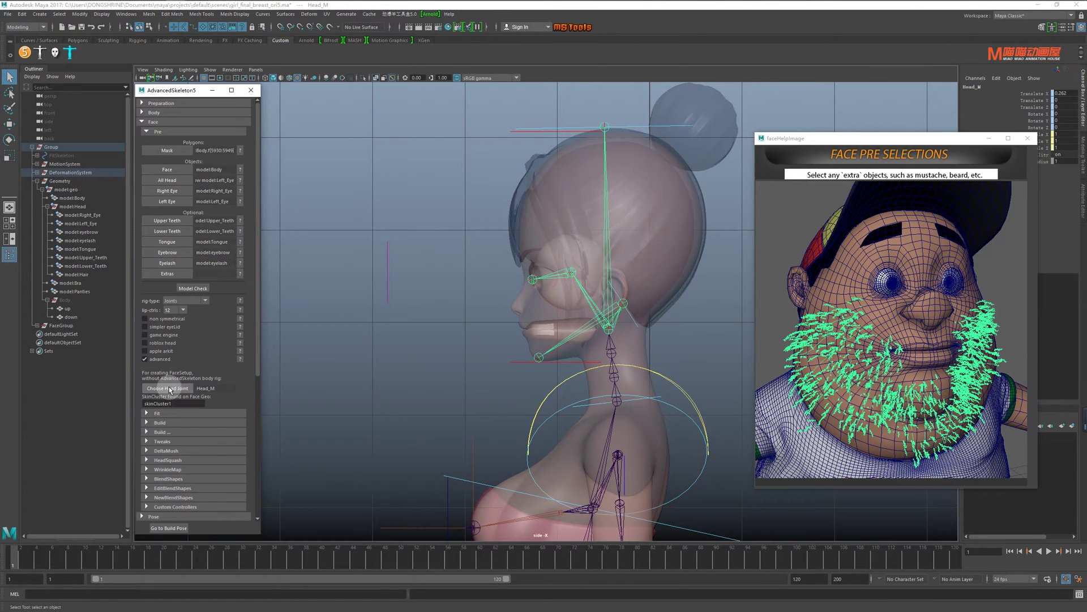
{"action": "double_click", "coordinate": [202, 390]}
{"action": "left_click_drag", "start_coordinate": [202, 390], "coordinate": [216, 389]}
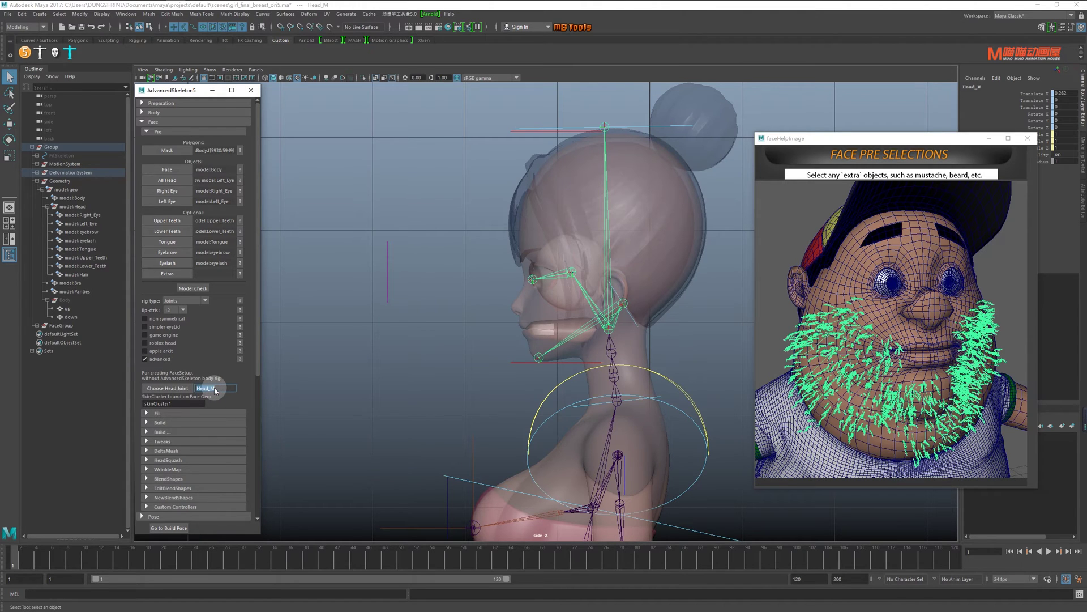
Step: Return to front view with X-ray and joints off, zoomed on the face
{"action": "key", "text": "space"}
{"action": "left_click_drag", "start_coordinate": [694, 321], "coordinate": [692, 353]}
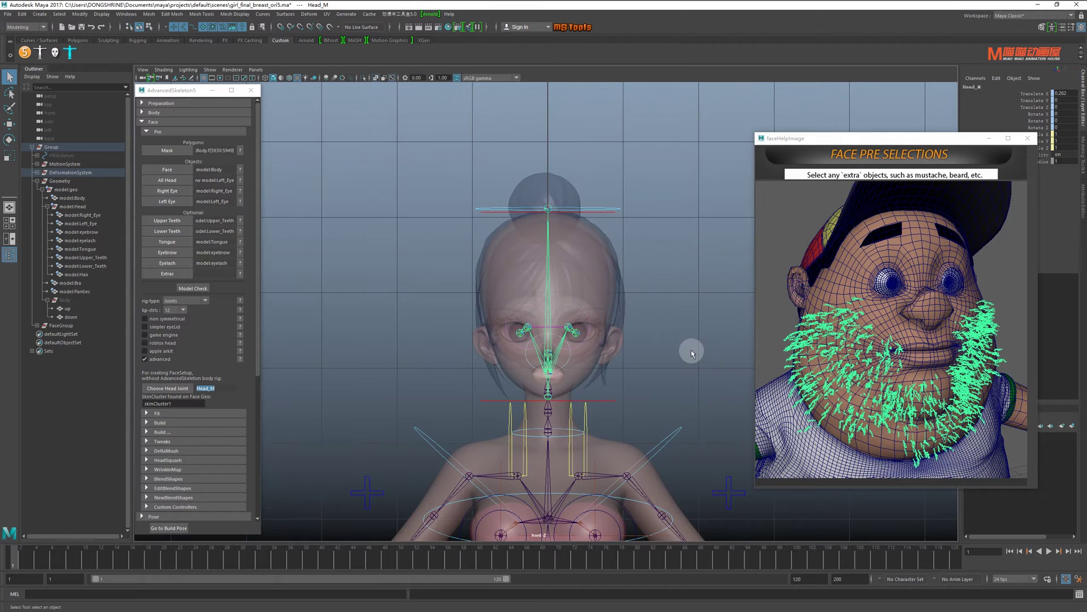
{"action": "left_click", "coordinate": [376, 78]}
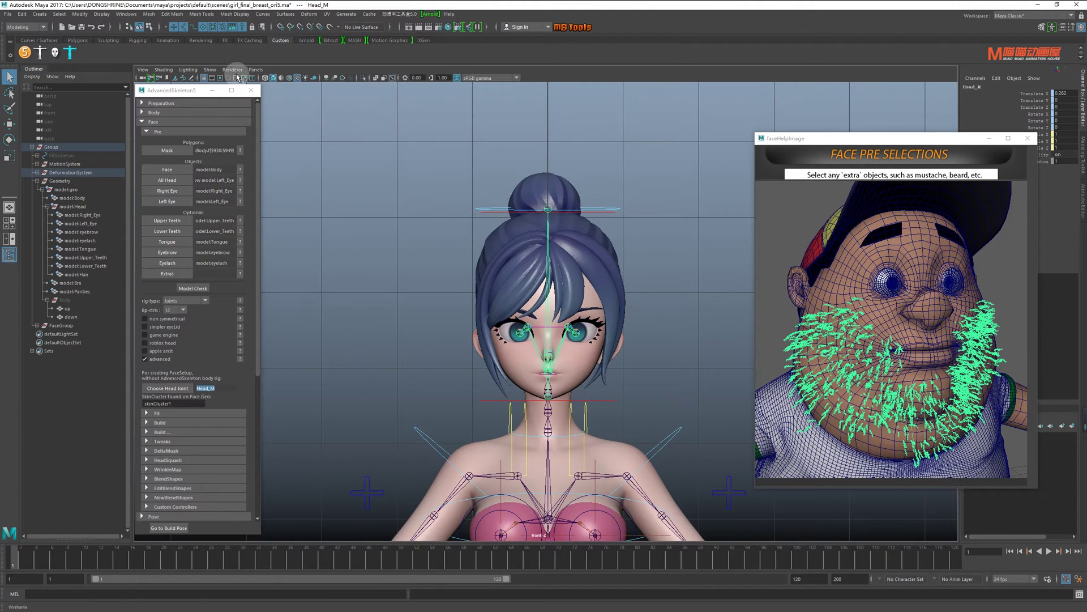
{"action": "left_click", "coordinate": [210, 69]}
{"action": "left_click", "coordinate": [217, 200]}
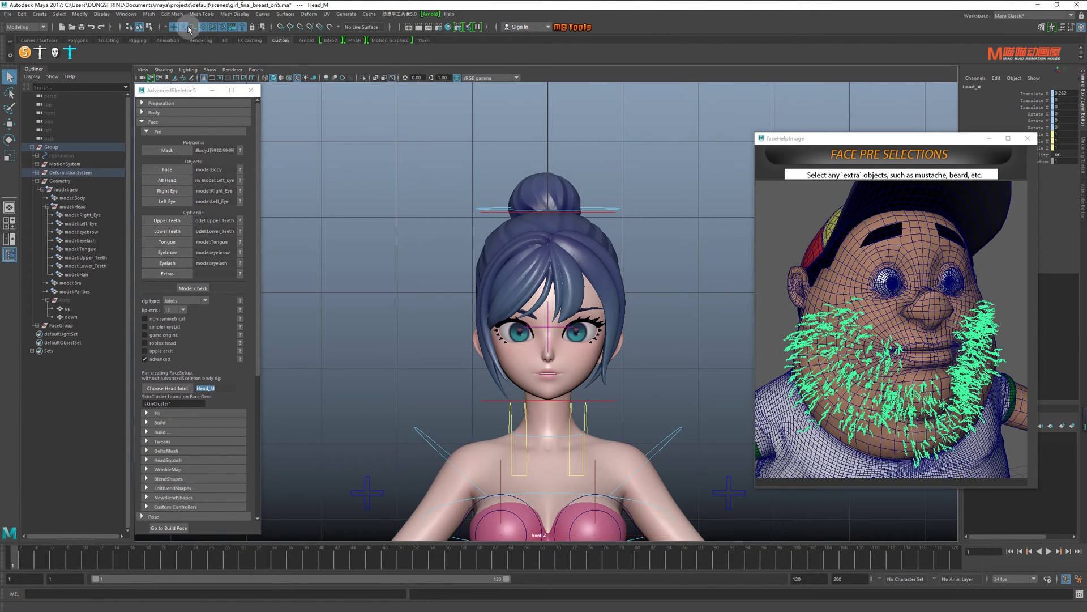
{"action": "right_click_drag", "start_coordinate": [582, 250], "coordinate": [713, 407], "text": "alt"}
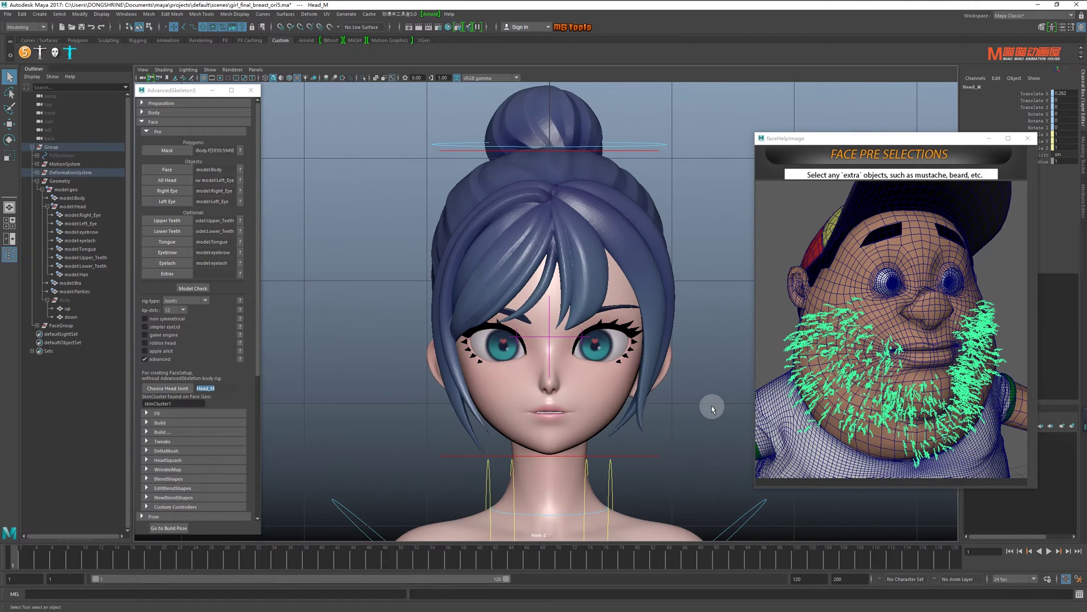
Step: Expand the Fit section to list the face fitting steps
{"action": "left_click", "coordinate": [195, 408]}
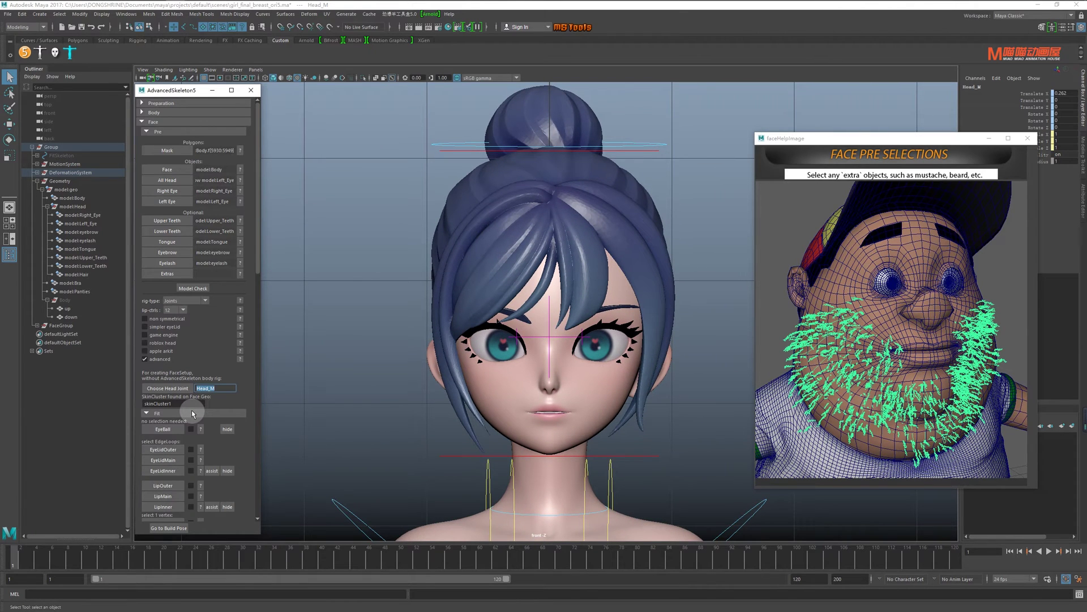
{"action": "scroll", "coordinate": [192, 410], "scroll_direction": "down", "scroll_amount": 3}
{"action": "scroll", "coordinate": [191, 410], "scroll_direction": "down", "scroll_amount": 2}
{"action": "scroll", "coordinate": [191, 407], "scroll_direction": "down", "scroll_amount": 1}
{"action": "scroll", "coordinate": [193, 402], "scroll_direction": "down", "scroll_amount": 2}
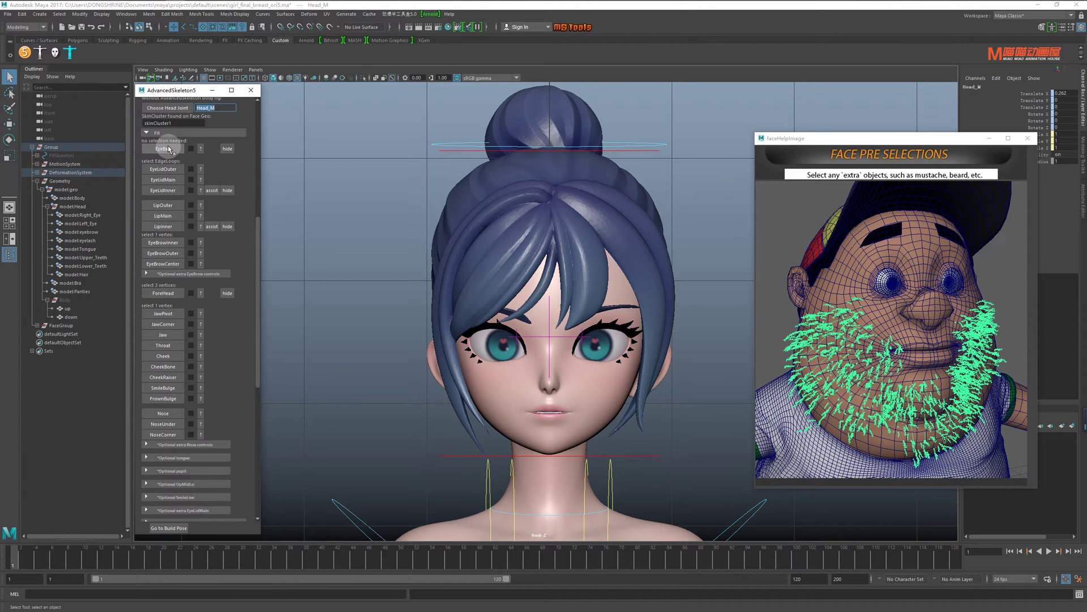
Step: Create the EyeBall fit object and confirm with OK
{"action": "left_click", "coordinate": [201, 149]}
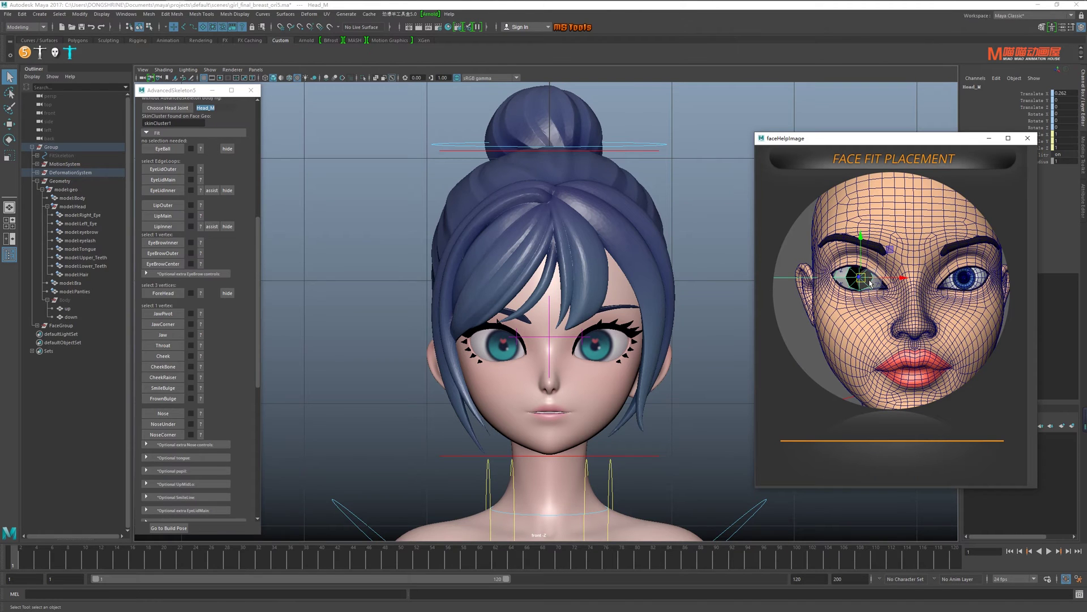
{"action": "left_click", "coordinate": [170, 148]}
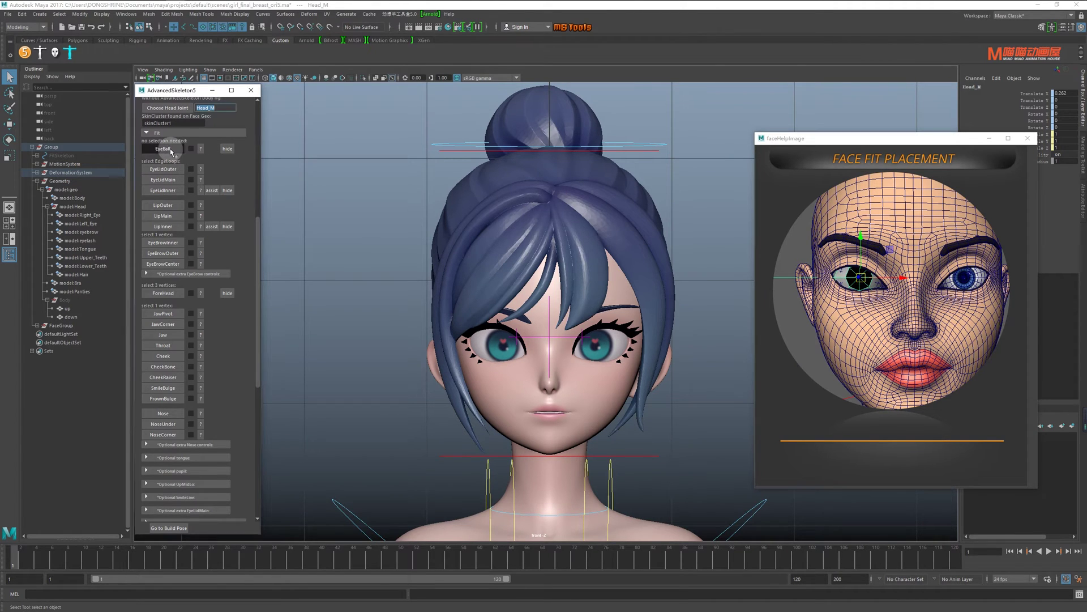
{"action": "left_click", "coordinate": [526, 312]}
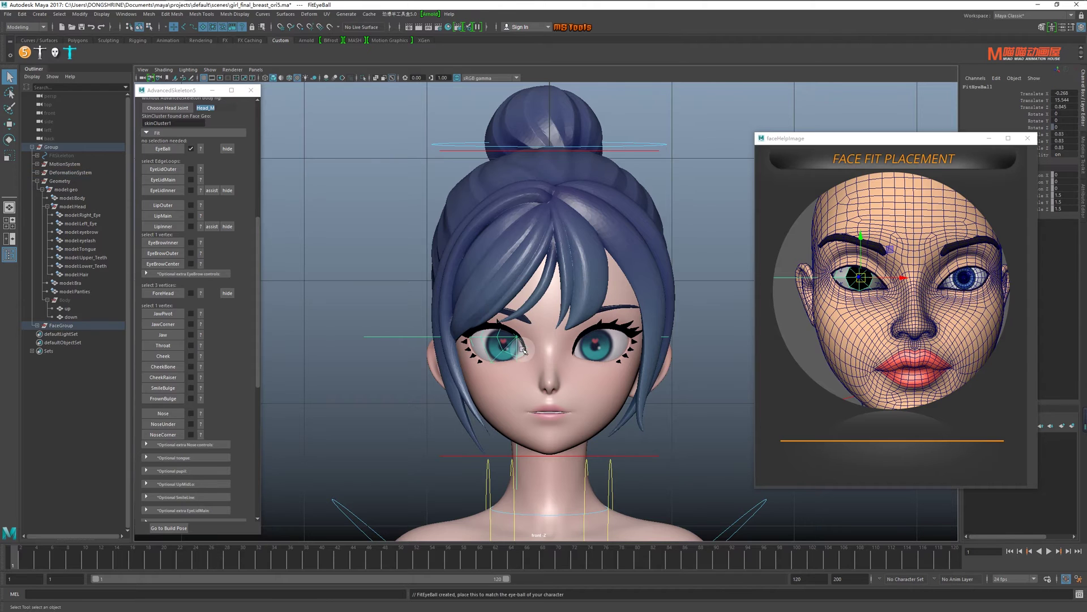
Step: Move, rotate and scale FitEyeBall until it matches the character's eye
{"action": "mouse_move", "coordinate": [530, 341]}
{"action": "left_mouse_down"}
{"action": "mouse_move", "coordinate": [541, 342]}
{"action": "mouse_move", "coordinate": [510, 361]}
{"action": "mouse_move", "coordinate": [527, 343]}
{"action": "mouse_move", "coordinate": [571, 342]}
{"action": "mouse_move", "coordinate": [604, 343]}
{"action": "mouse_move", "coordinate": [628, 365]}
{"action": "left_mouse_up"}
{"action": "key", "text": "e"}
{"action": "key", "text": "w"}
{"action": "key", "text": "space"}
{"action": "key", "text": "space"}
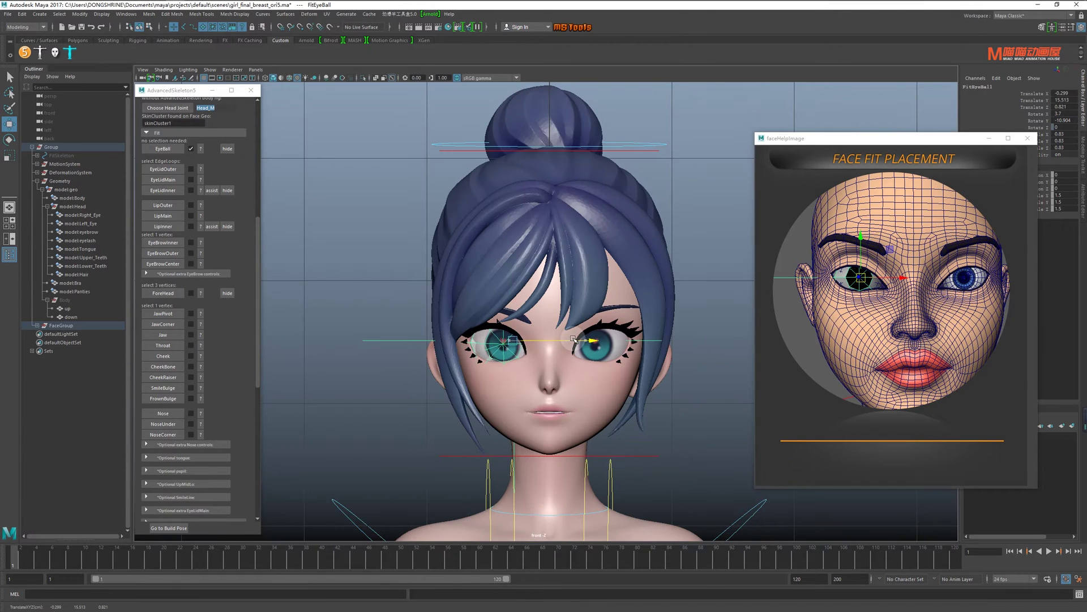
{"action": "mouse_move", "coordinate": [537, 342]}
{"action": "left_mouse_down"}
{"action": "mouse_move", "coordinate": [498, 346]}
{"action": "mouse_move", "coordinate": [513, 340]}
{"action": "mouse_move", "coordinate": [511, 313]}
{"action": "left_mouse_up"}
{"action": "key", "text": "r"}
{"action": "key", "text": "e"}
{"action": "key", "text": "w"}
{"action": "key", "text": "q"}
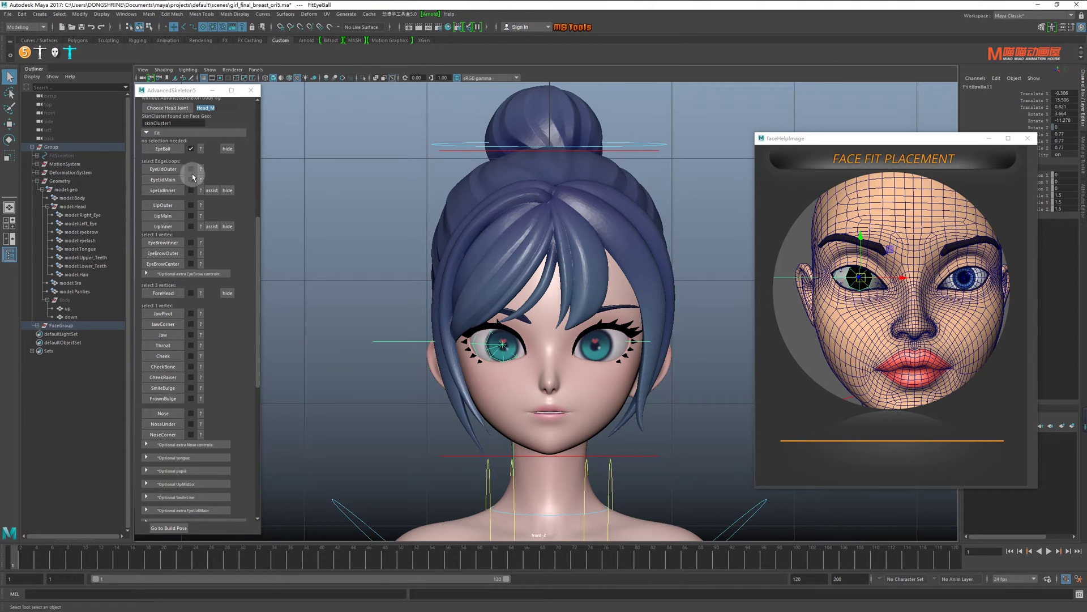
Step: Isolate the face mesh and assign the outer eyelid edge loop as EyeLidOuter
{"action": "left_click", "coordinate": [201, 170]}
{"action": "left_click", "coordinate": [201, 179]}
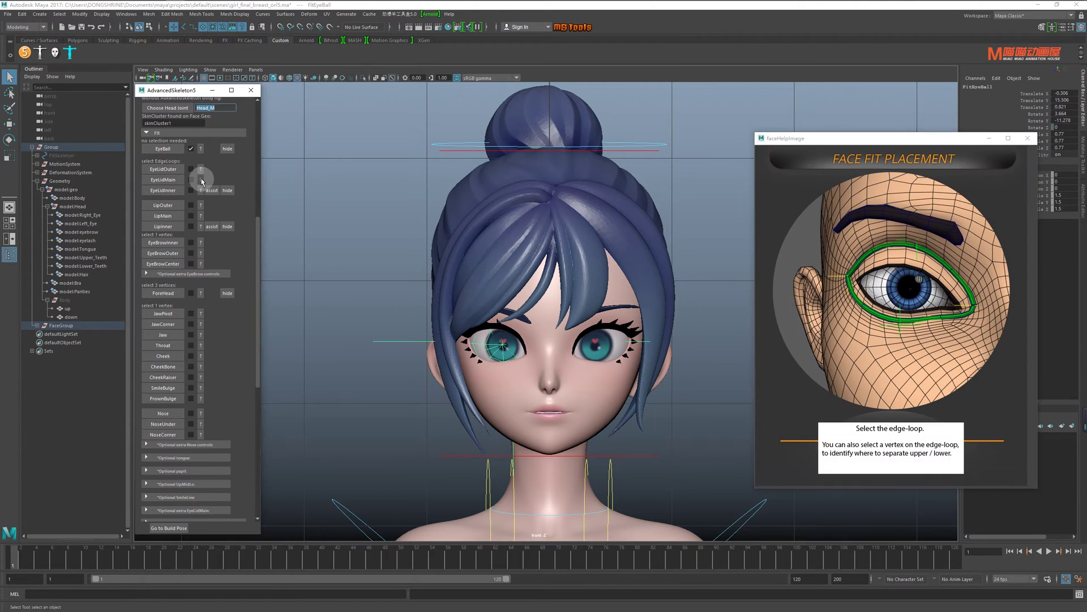
{"action": "left_click", "coordinate": [202, 191]}
{"action": "left_click", "coordinate": [212, 190]}
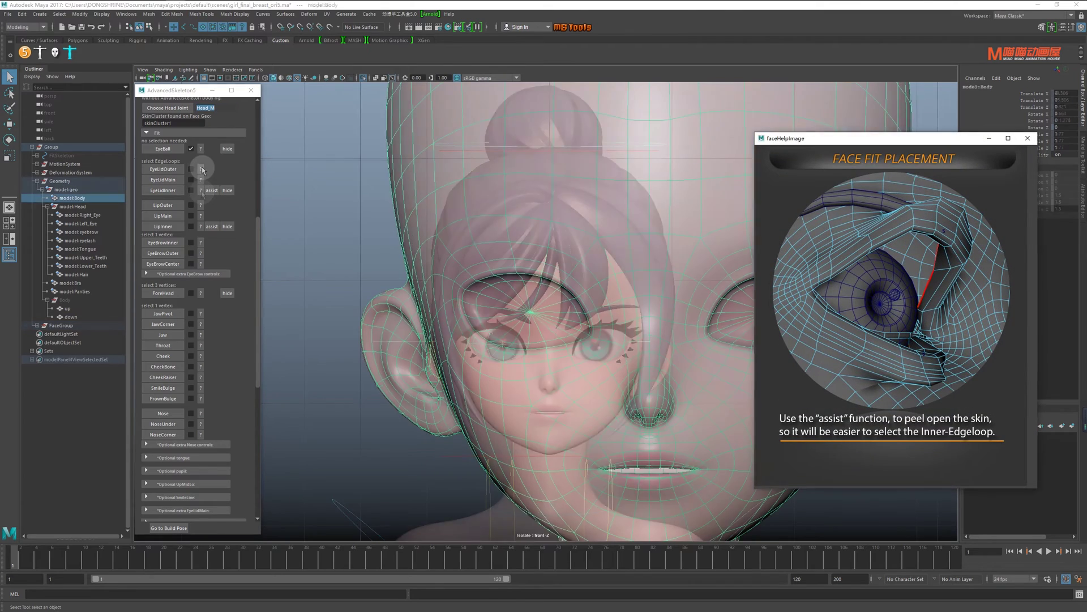
{"action": "right_click", "coordinate": [602, 296]}
{"action": "right_click_drag", "start_coordinate": [602, 296], "coordinate": [599, 270]}
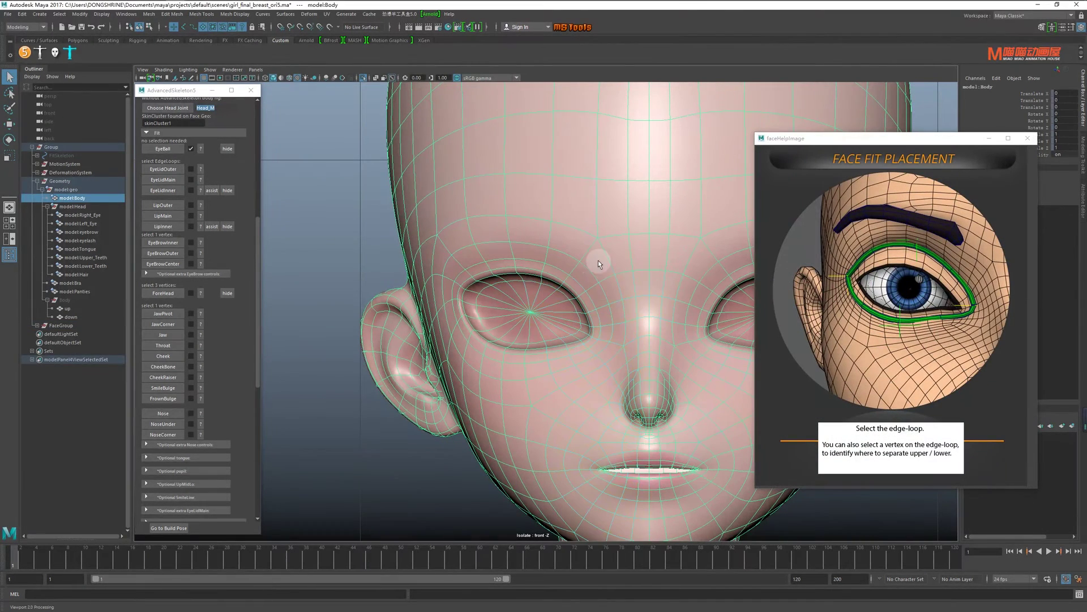
{"action": "left_click", "coordinate": [561, 250]}
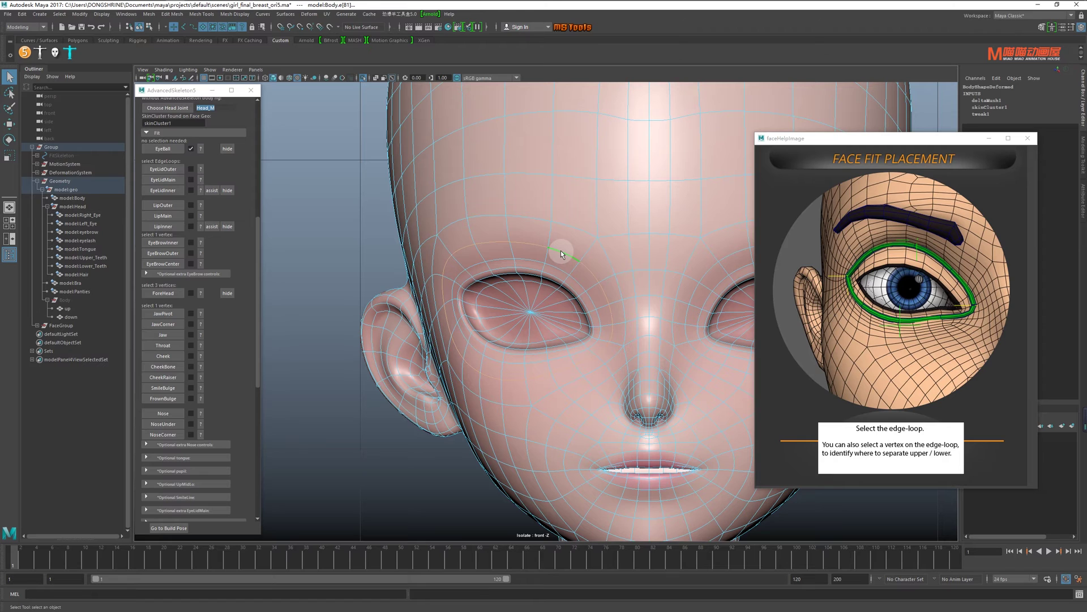
{"action": "left_click", "coordinate": [166, 170]}
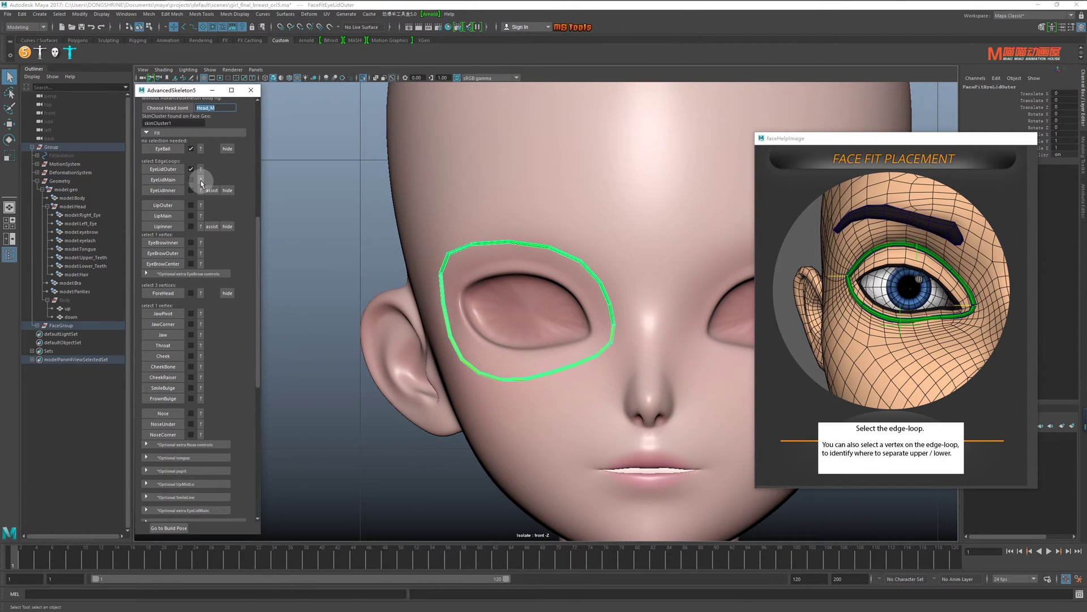
Step: Select the eyelid edge loop around the eye opening and create EyeLidMain
{"action": "left_click", "coordinate": [201, 179]}
{"action": "left_click", "coordinate": [518, 285]}
{"action": "left_click", "coordinate": [647, 319]}
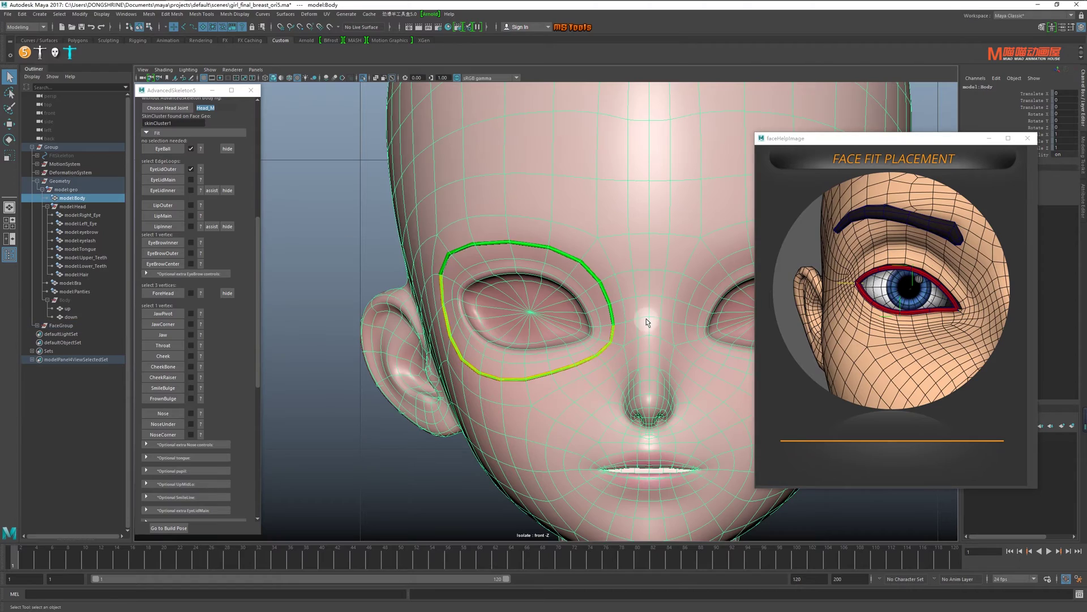
{"action": "right_click_drag", "start_coordinate": [647, 321], "coordinate": [593, 320]}
{"action": "left_click_drag", "start_coordinate": [551, 299], "coordinate": [569, 303], "text": "alt"}
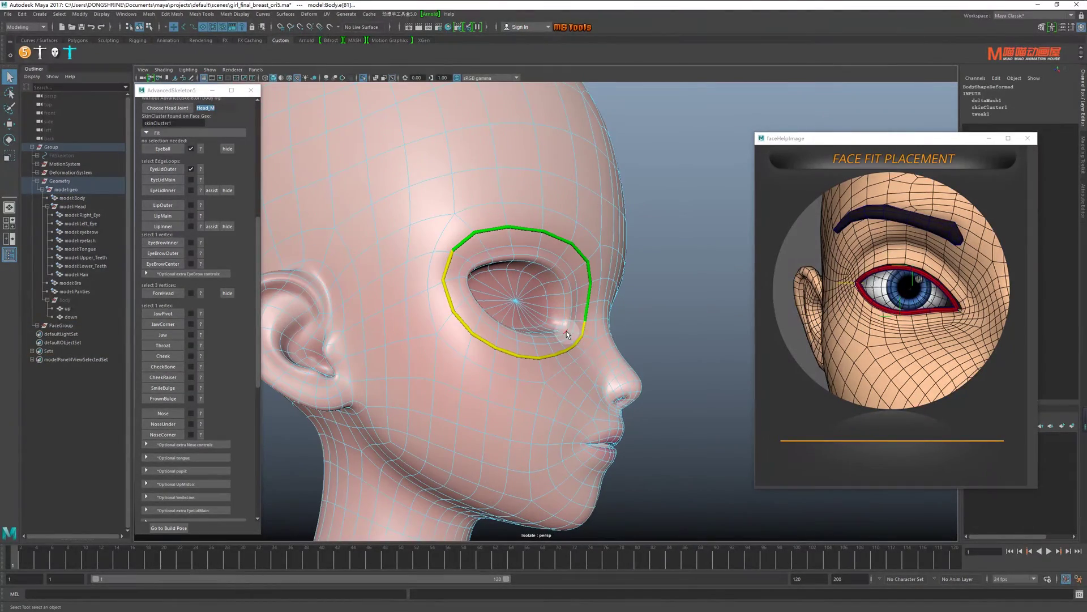
{"action": "left_click_drag", "start_coordinate": [567, 330], "coordinate": [528, 325], "text": "alt"}
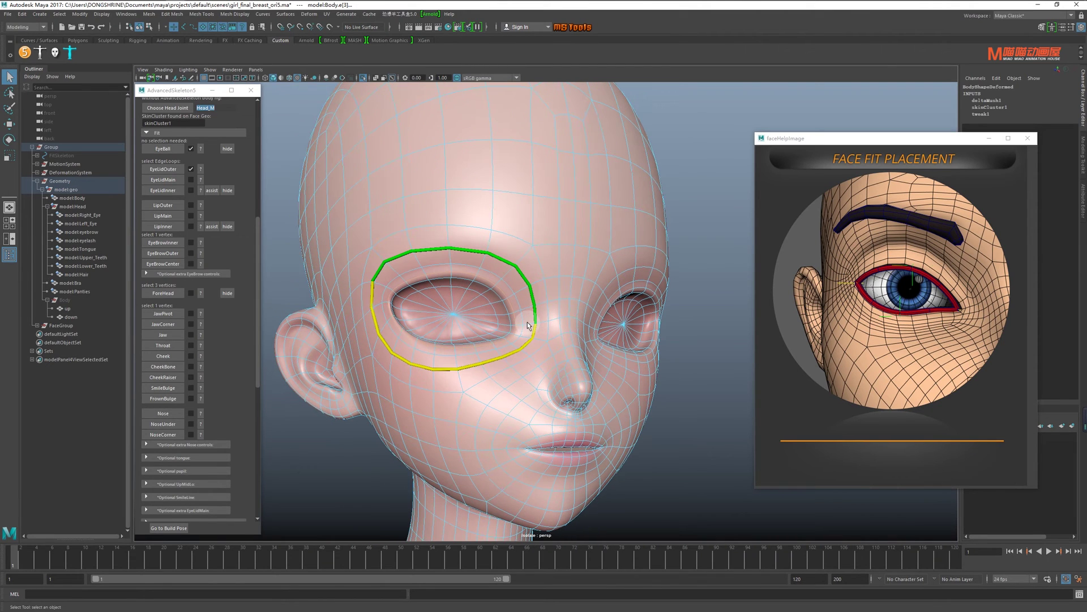
{"action": "left_click", "coordinate": [163, 182]}
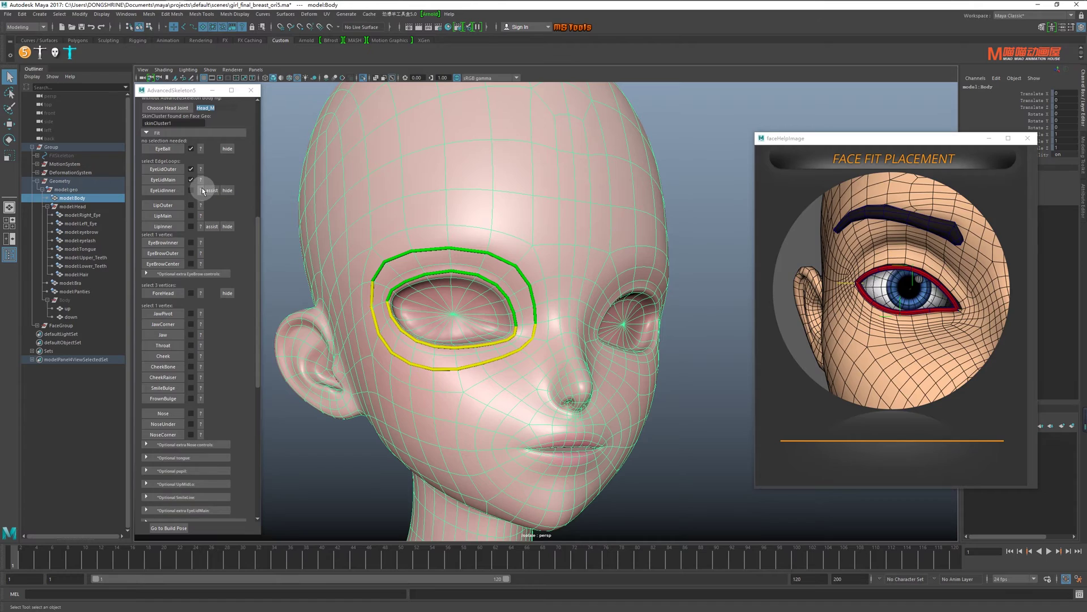
Step: Select the inner eyelid edge loop and create EyeLidInner
{"action": "right_click_drag", "start_coordinate": [588, 352], "coordinate": [559, 331]}
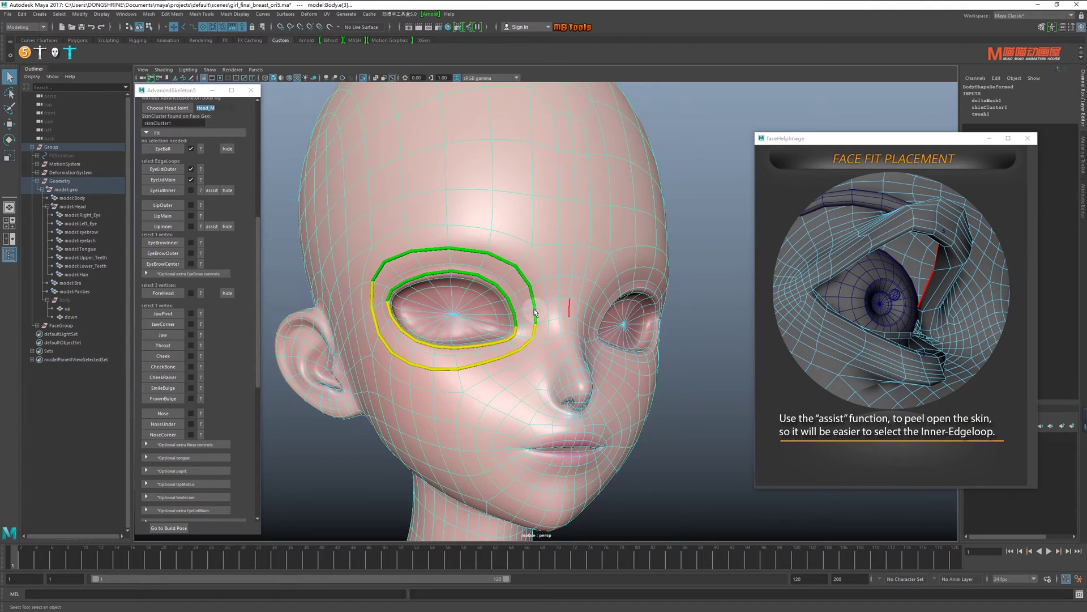
{"action": "left_click_drag", "start_coordinate": [559, 330], "coordinate": [584, 316], "text": "alt"}
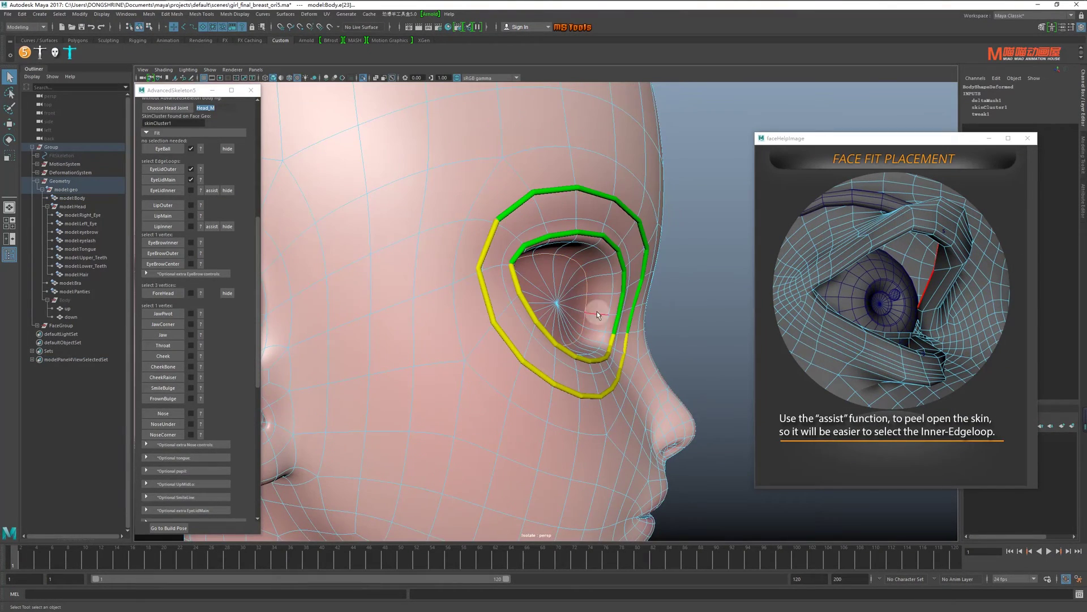
{"action": "left_click_drag", "start_coordinate": [651, 319], "coordinate": [510, 318], "text": "alt"}
{"action": "left_click", "coordinate": [170, 195]}
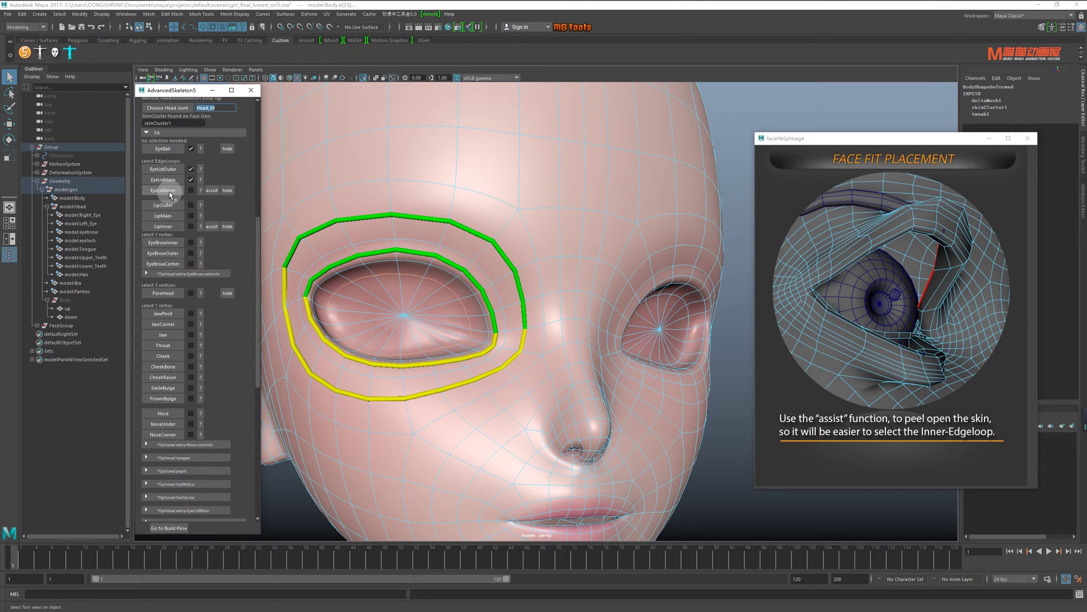
Step: Return to front view, exit Isolate Select, and select model:Body
{"action": "key", "text": "space"}
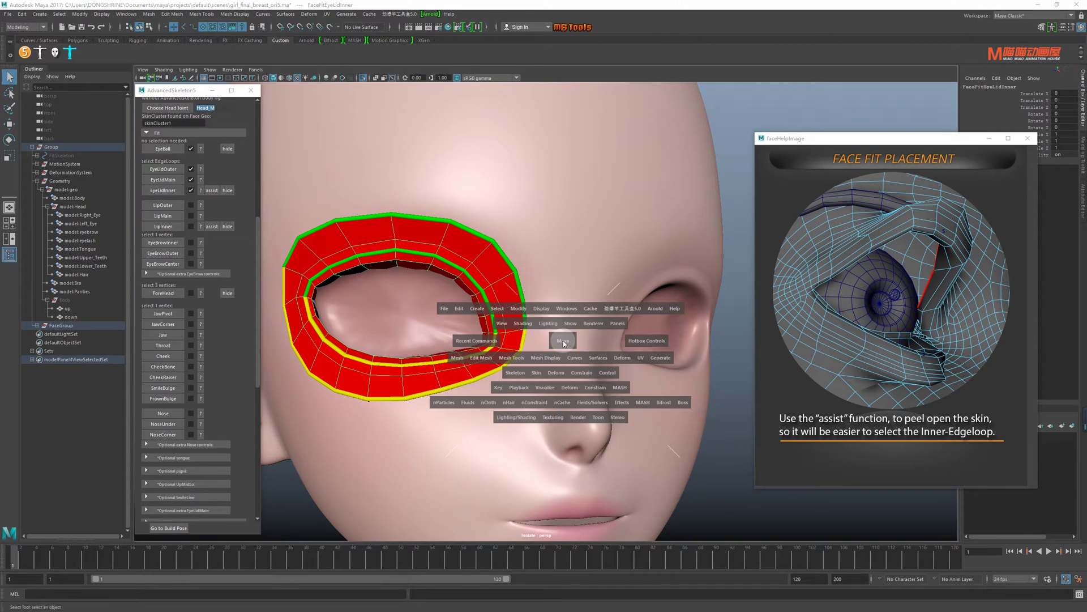
{"action": "left_click_drag", "start_coordinate": [560, 400], "coordinate": [563, 341]}
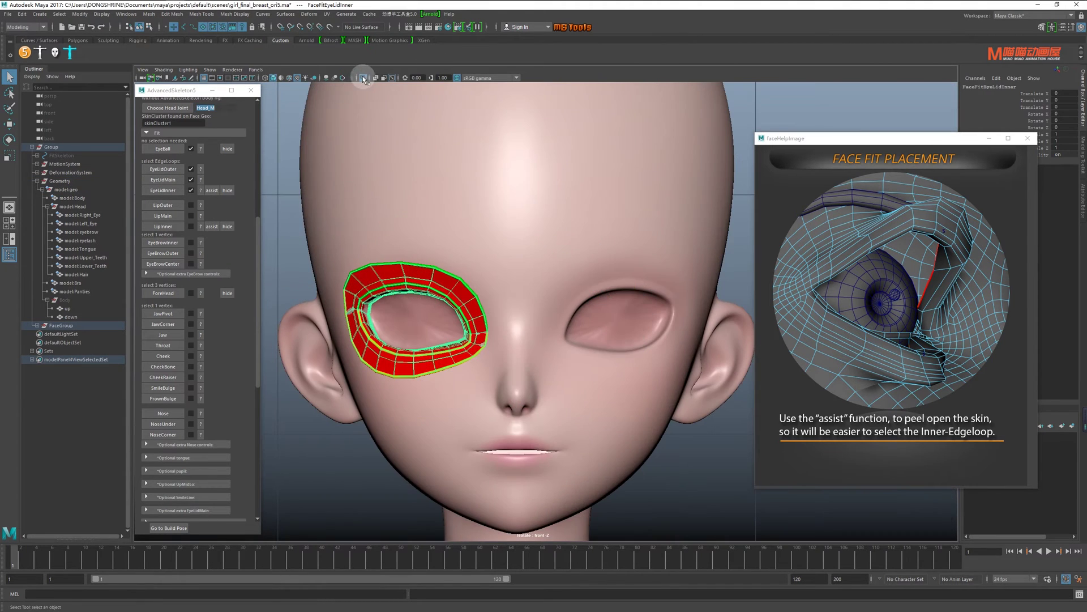
{"action": "left_click", "coordinate": [363, 79]}
{"action": "left_click", "coordinate": [610, 419]}
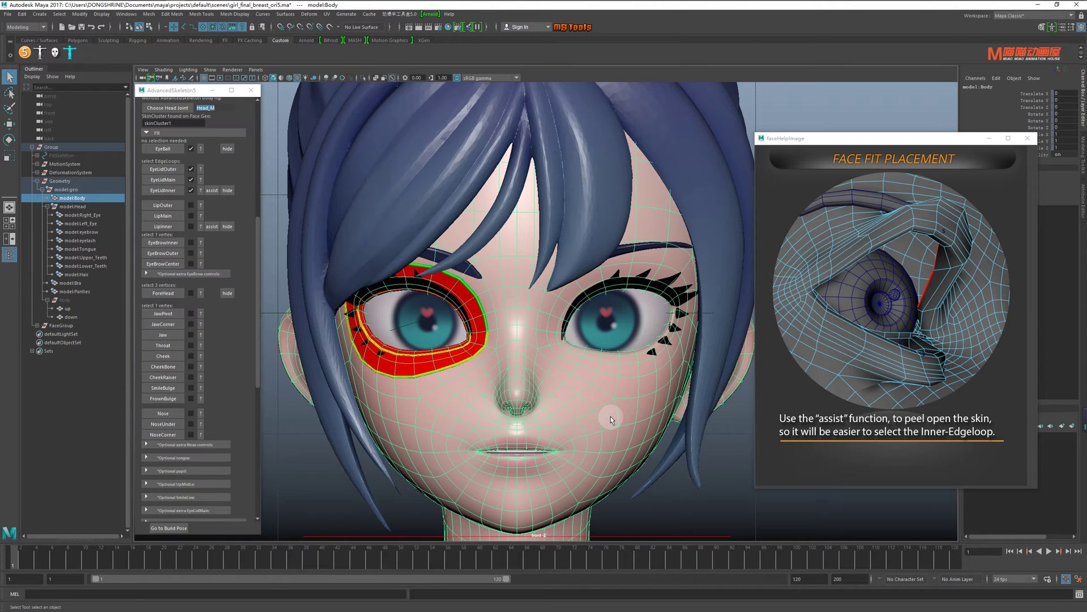
Step: Select the outer lip edge loop and create the LipOuter fit loop
{"action": "left_click", "coordinate": [201, 206]}
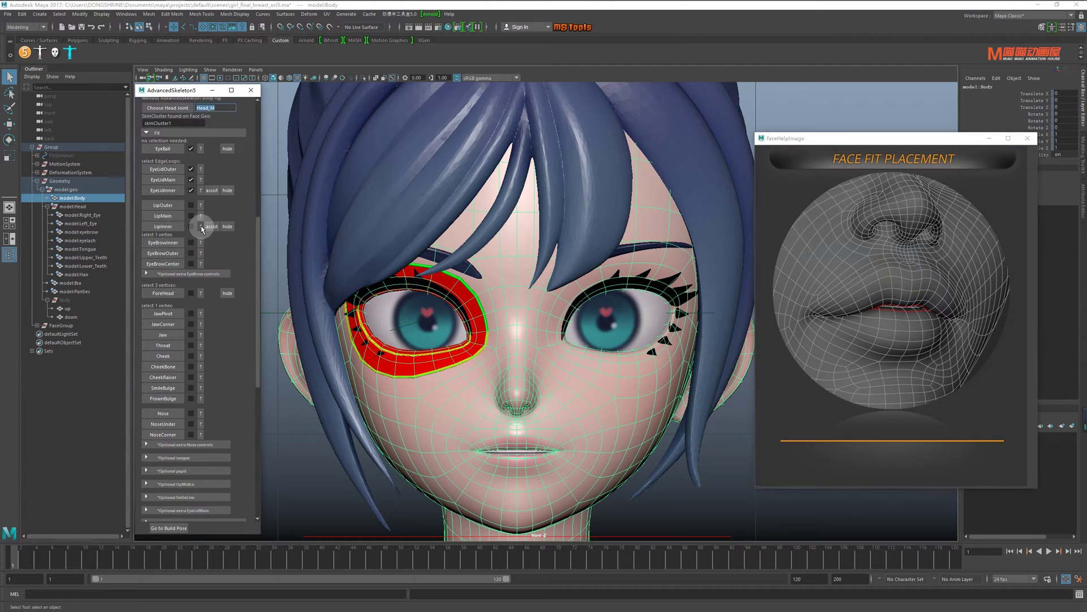
{"action": "left_click", "coordinate": [200, 226]}
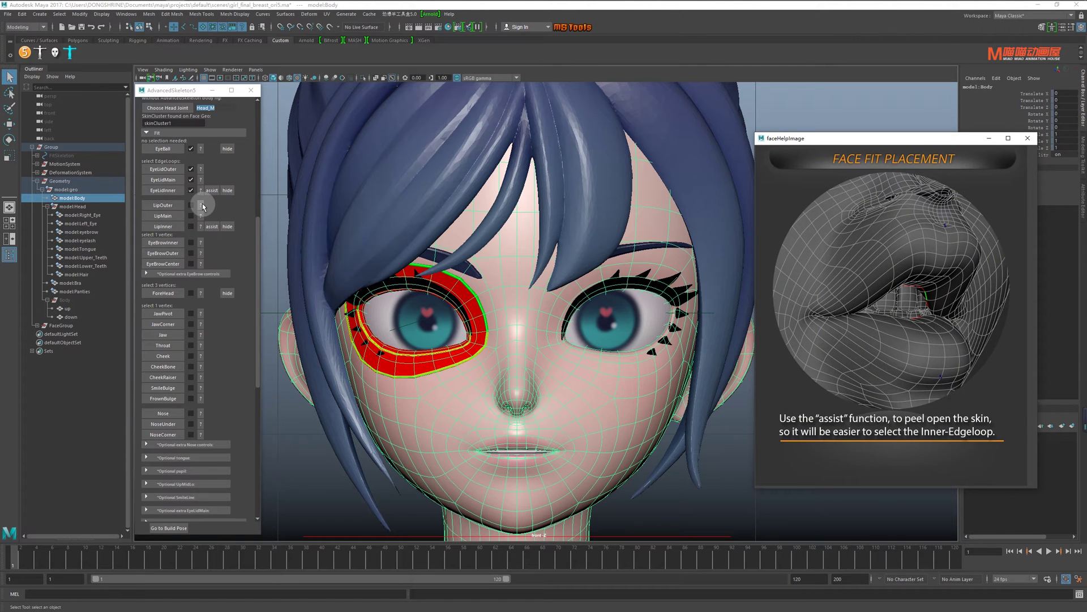
{"action": "left_click", "coordinate": [202, 206]}
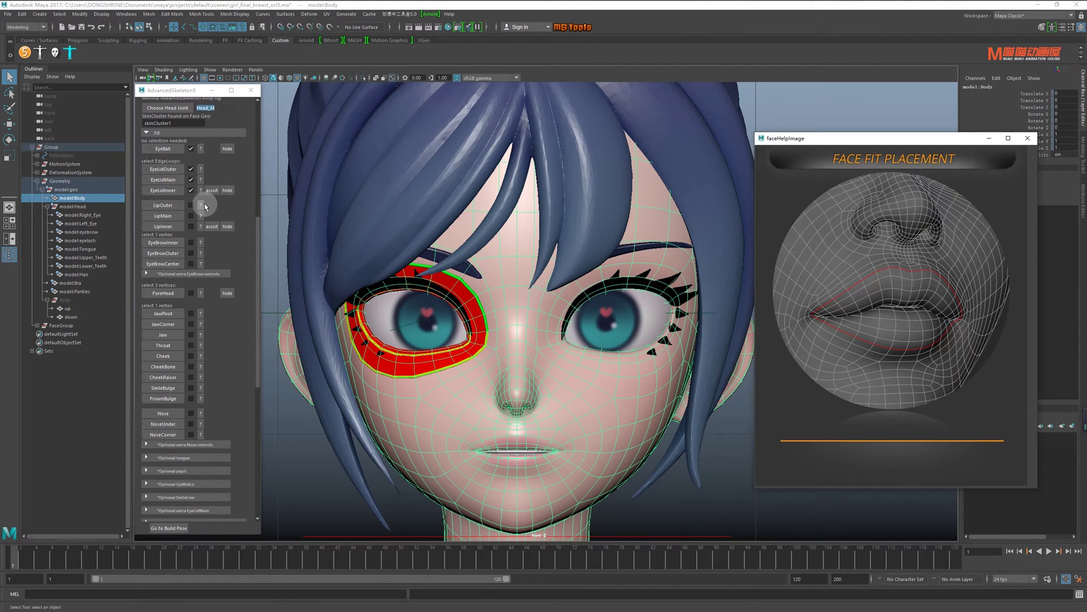
{"action": "middle_click_drag", "start_coordinate": [570, 343], "coordinate": [522, 389], "text": "alt"}
{"action": "scroll", "coordinate": [561, 362], "scroll_direction": "up", "scroll_amount": 2}
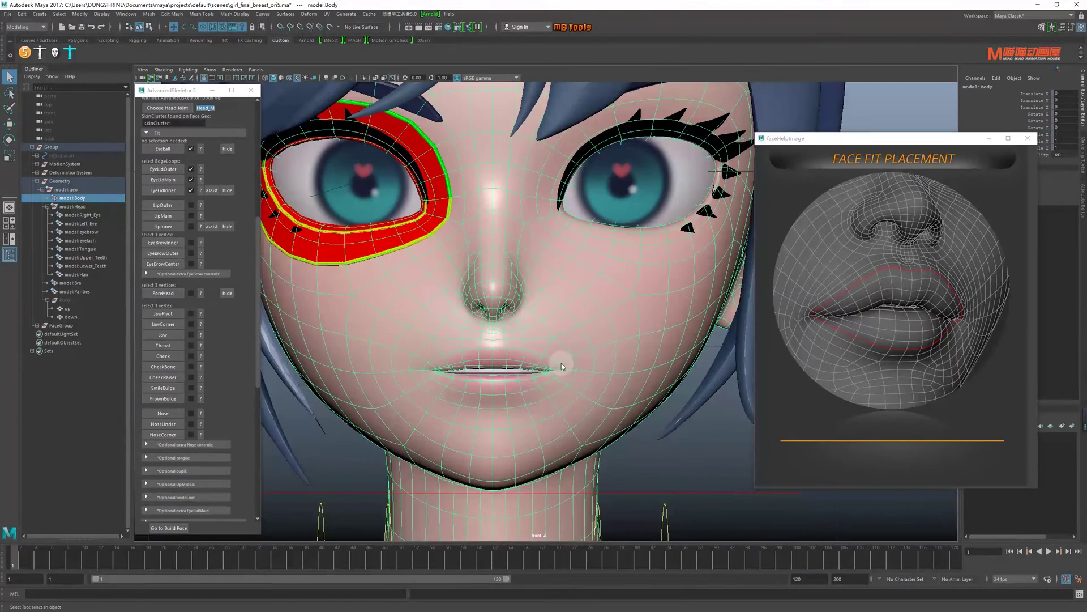
{"action": "key", "text": "F10"}
{"action": "middle_click_drag", "start_coordinate": [529, 315], "coordinate": [650, 388], "text": "alt"}
{"action": "scroll", "coordinate": [650, 389], "scroll_direction": "up", "scroll_amount": 2}
{"action": "left_click", "coordinate": [607, 248]}
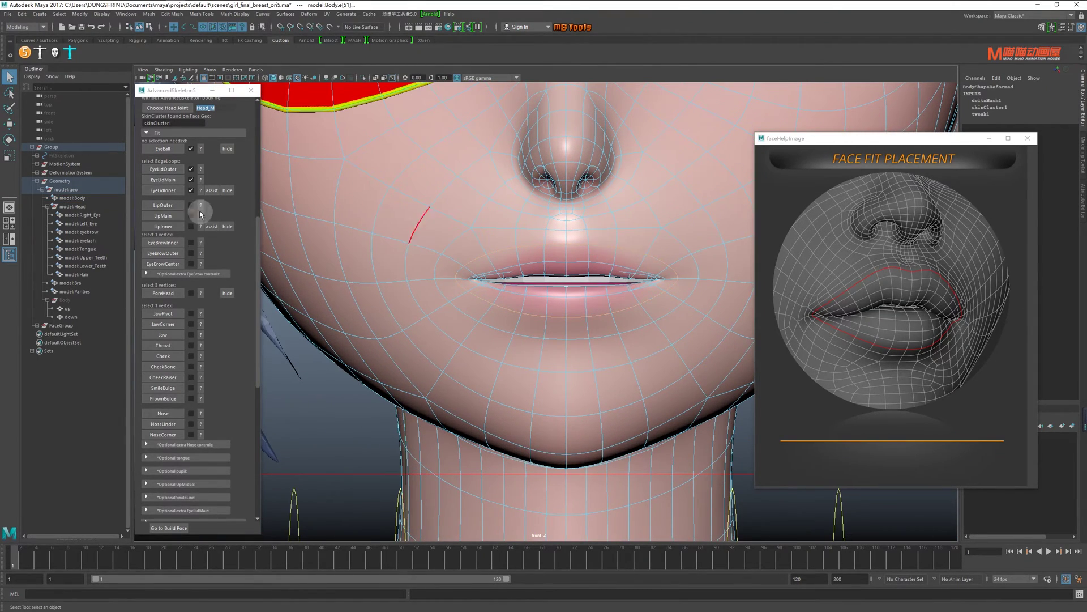
{"action": "left_click", "coordinate": [162, 205]}
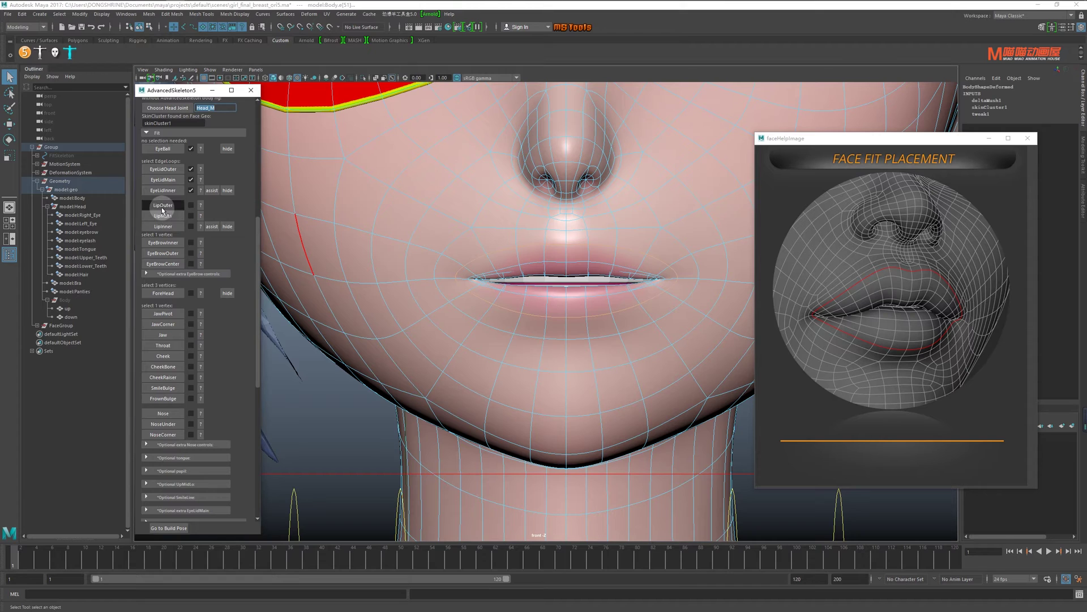
Step: Select the edge loop along the lip line and create LipMain
{"action": "left_click", "coordinate": [200, 216]}
{"action": "left_click", "coordinate": [586, 285]}
{"action": "scroll", "coordinate": [586, 284], "scroll_direction": "up", "scroll_amount": 1}
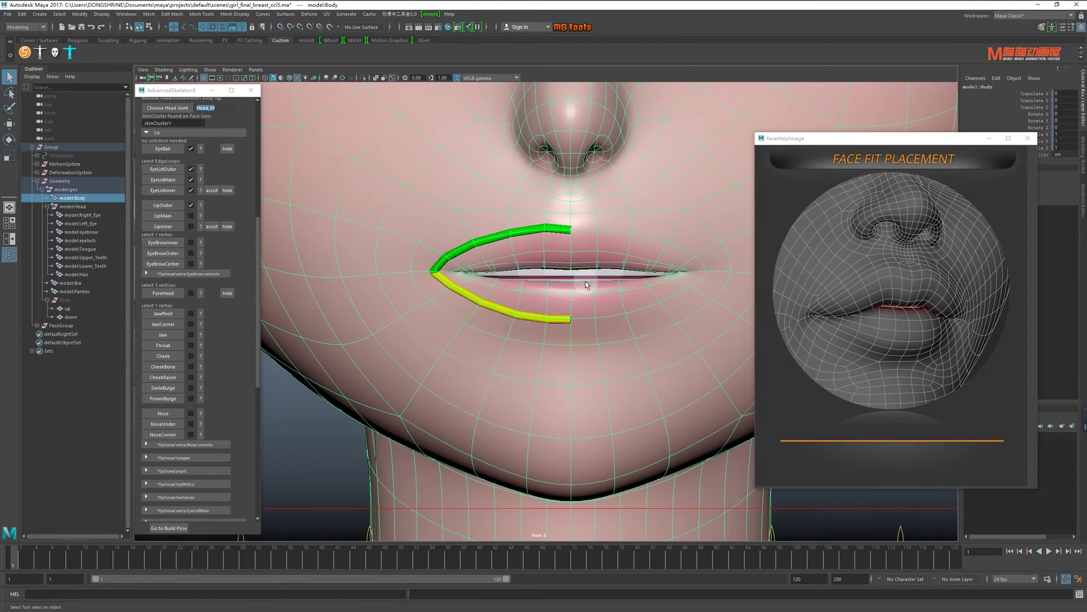
{"action": "right_click_drag", "start_coordinate": [567, 288], "coordinate": [558, 271]}
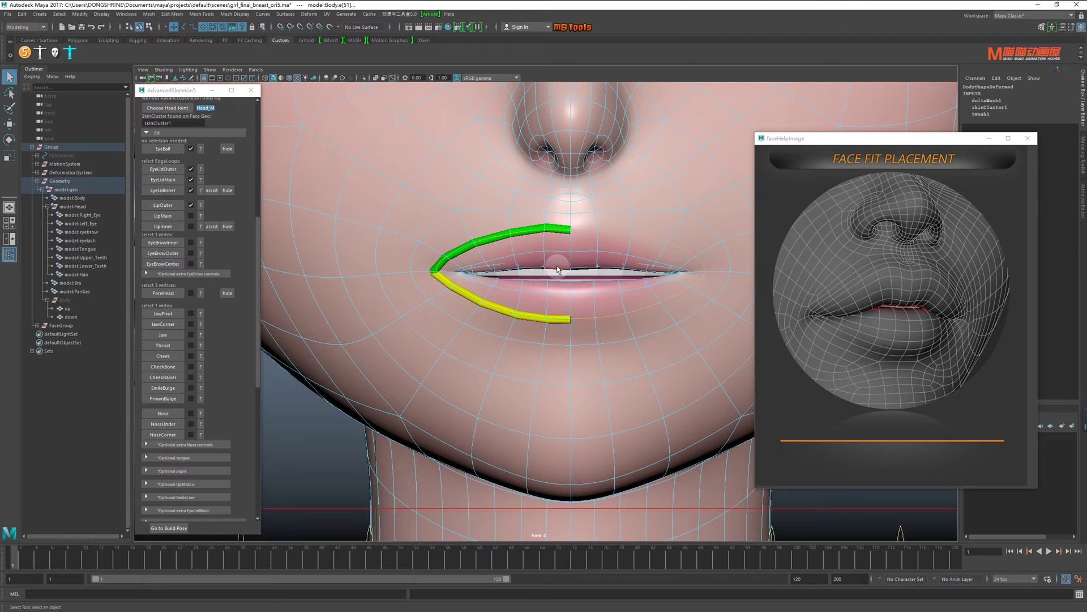
{"action": "left_click", "coordinate": [167, 220]}
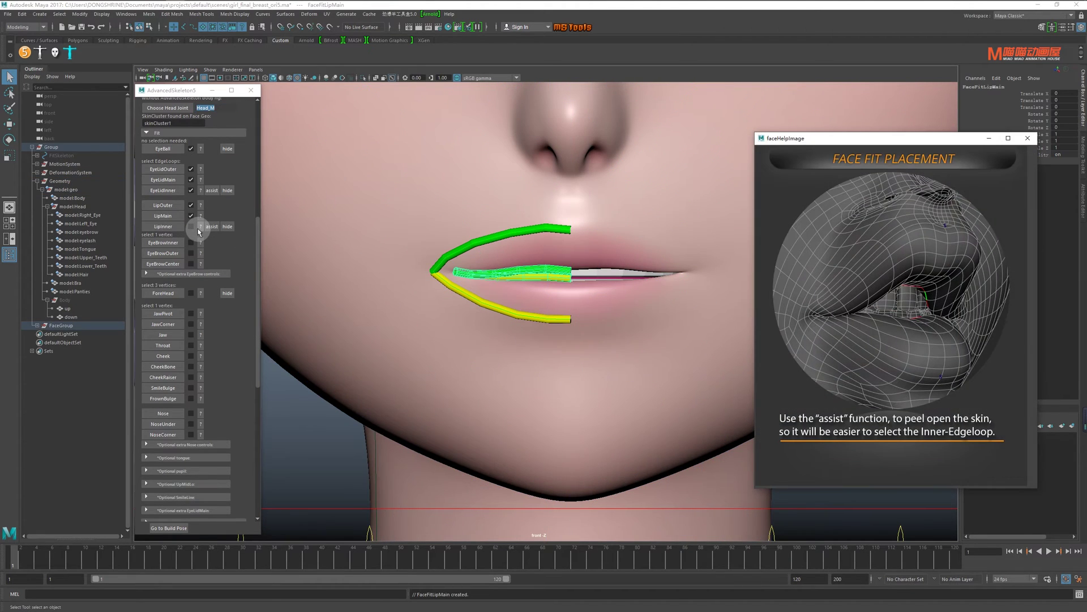
Step: Select the inner lip edge loop and create LipInner
{"action": "left_click", "coordinate": [648, 365]}
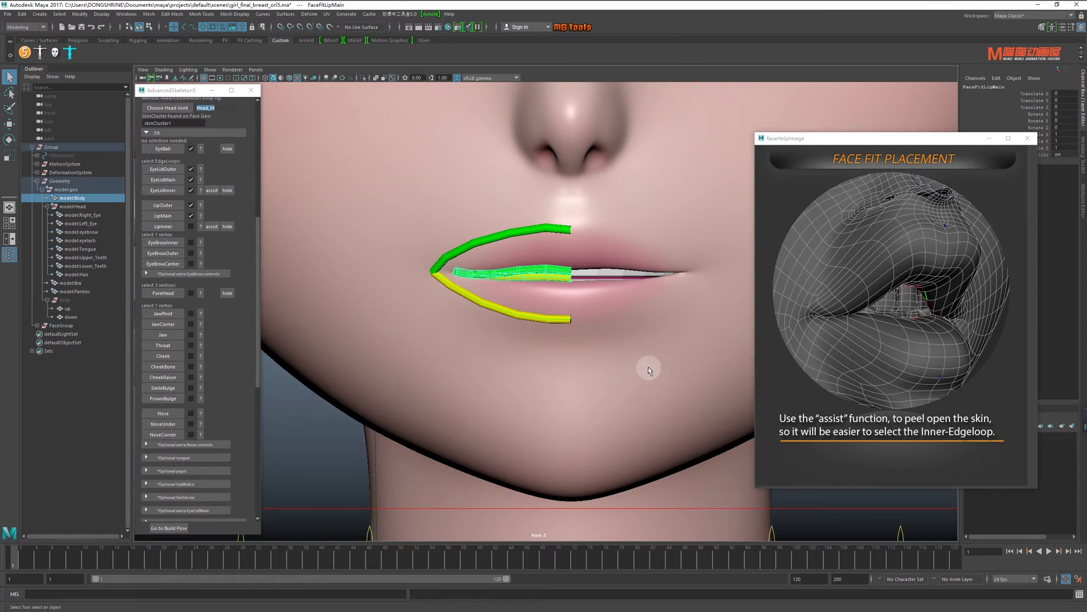
{"action": "right_click_drag", "start_coordinate": [634, 295], "coordinate": [633, 272]}
{"action": "left_click", "coordinate": [640, 305]}
{"action": "left_click", "coordinate": [640, 306]}
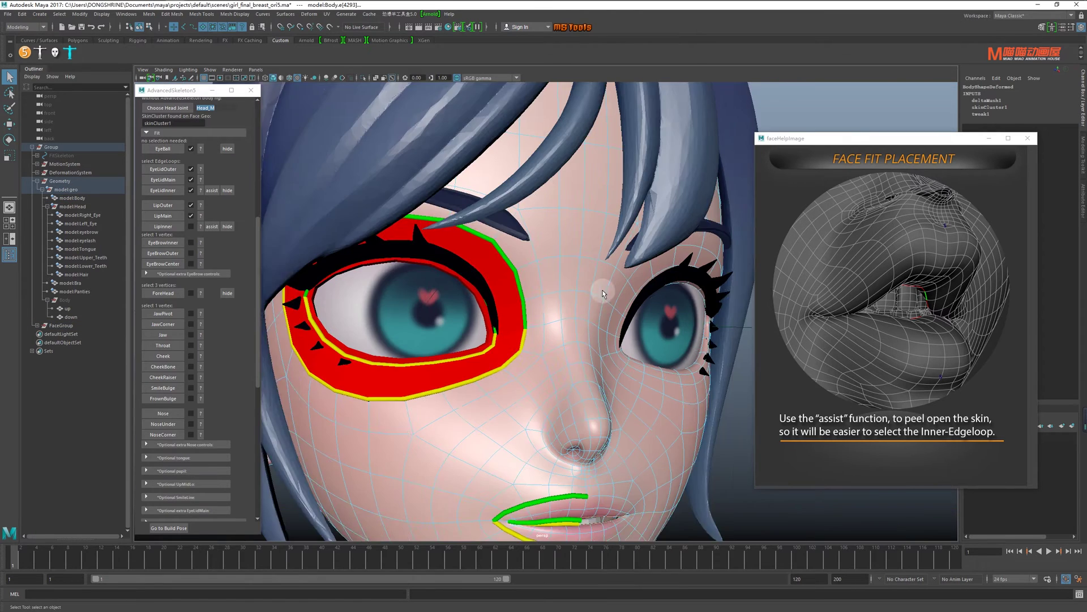
{"action": "left_click_drag", "start_coordinate": [640, 306], "coordinate": [619, 380], "text": "alt"}
{"action": "scroll", "coordinate": [619, 379], "scroll_direction": "up", "scroll_amount": 2}
{"action": "scroll", "coordinate": [620, 374], "scroll_direction": "up", "scroll_amount": 2}
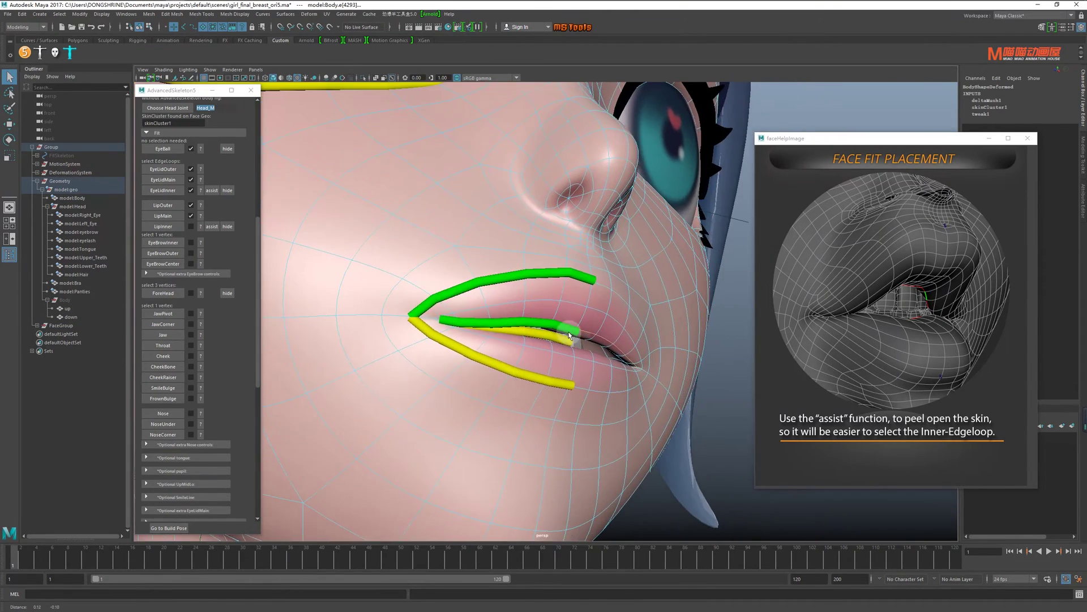
{"action": "scroll", "coordinate": [621, 368], "scroll_direction": "up", "scroll_amount": 1}
{"action": "scroll", "coordinate": [629, 353], "scroll_direction": "up", "scroll_amount": 1}
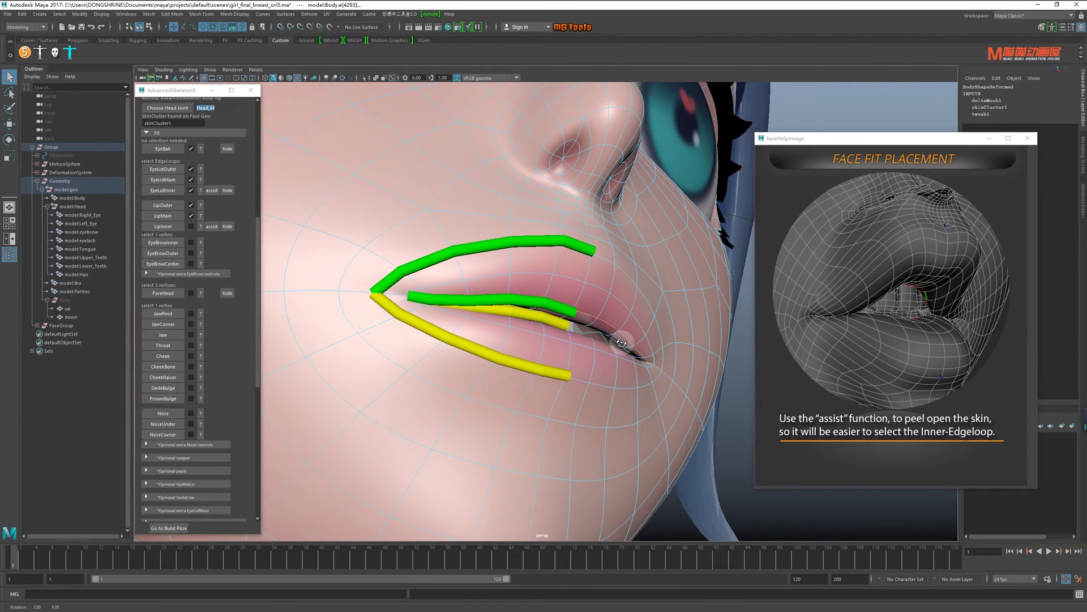
{"action": "mouse_move", "coordinate": [629, 354]}
{"action": "left_mouse_down", "text": "alt"}
{"action": "mouse_move", "coordinate": [604, 332]}
{"action": "mouse_move", "coordinate": [614, 352]}
{"action": "mouse_move", "coordinate": [638, 352]}
{"action": "mouse_move", "coordinate": [642, 368]}
{"action": "left_mouse_up", "text": "alt"}
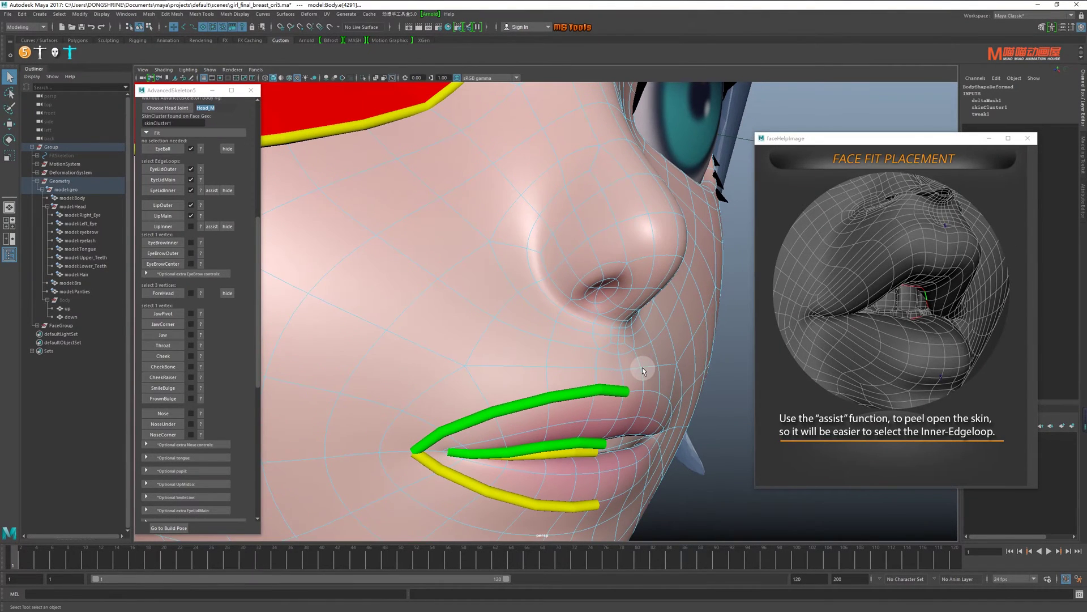
{"action": "left_click", "coordinate": [163, 228]}
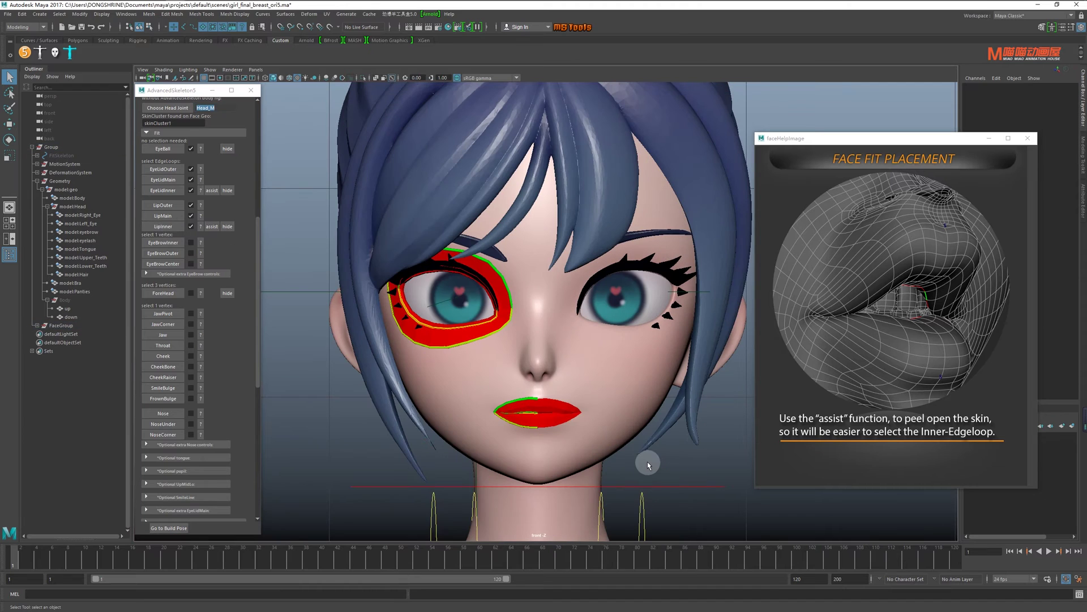
Step: Expand the optional extra eyebrow controls and preview the inner, mid and outer brow guides
{"action": "left_click", "coordinate": [167, 274]}
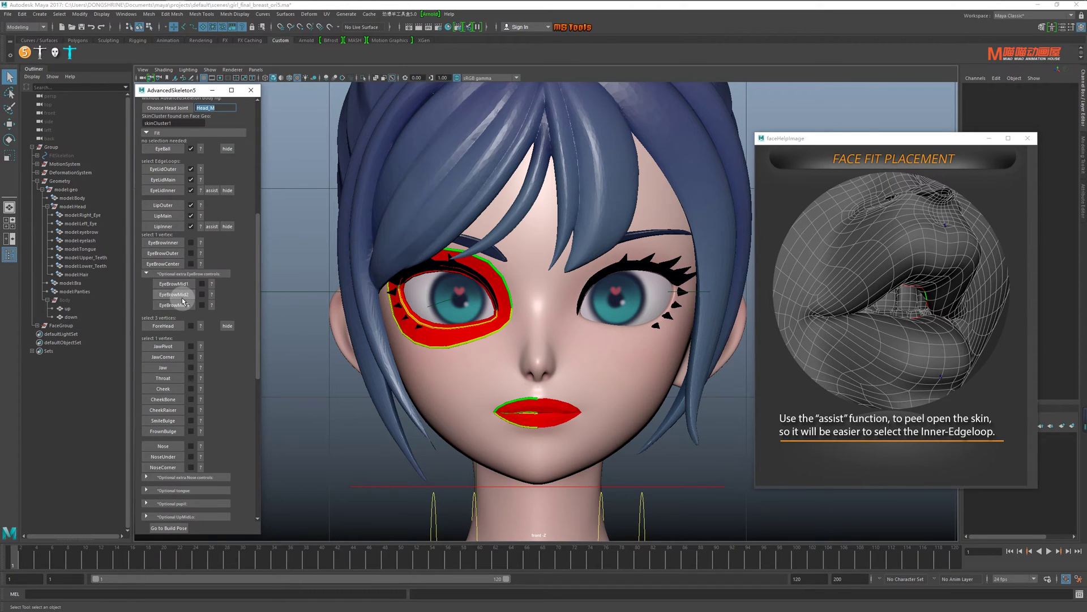
{"action": "left_click", "coordinate": [201, 253]}
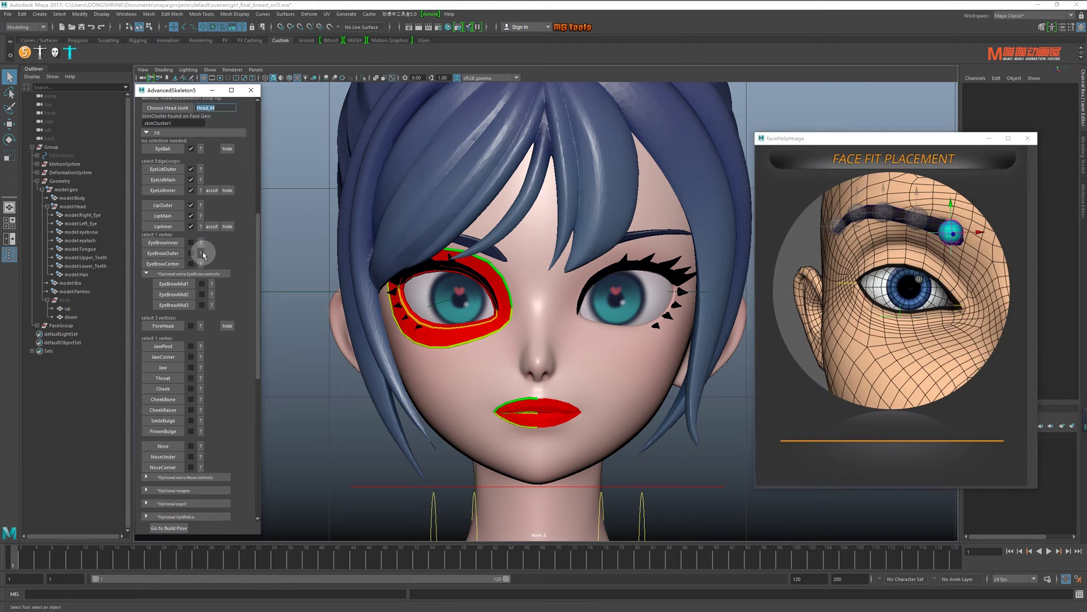
{"action": "left_click", "coordinate": [211, 283]}
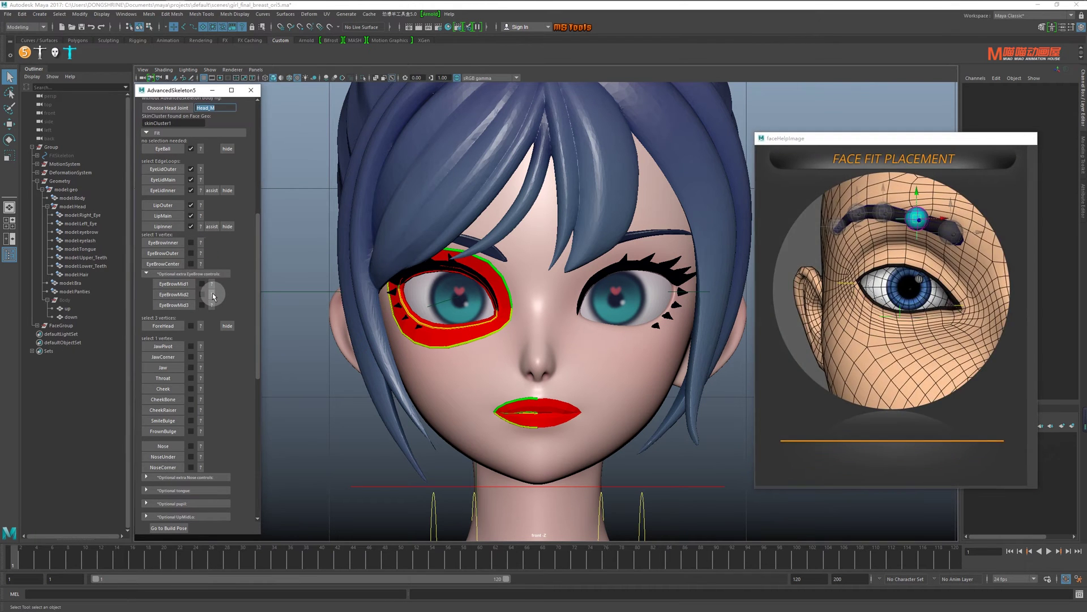
{"action": "left_click", "coordinate": [213, 306]}
{"action": "left_click", "coordinate": [201, 242]}
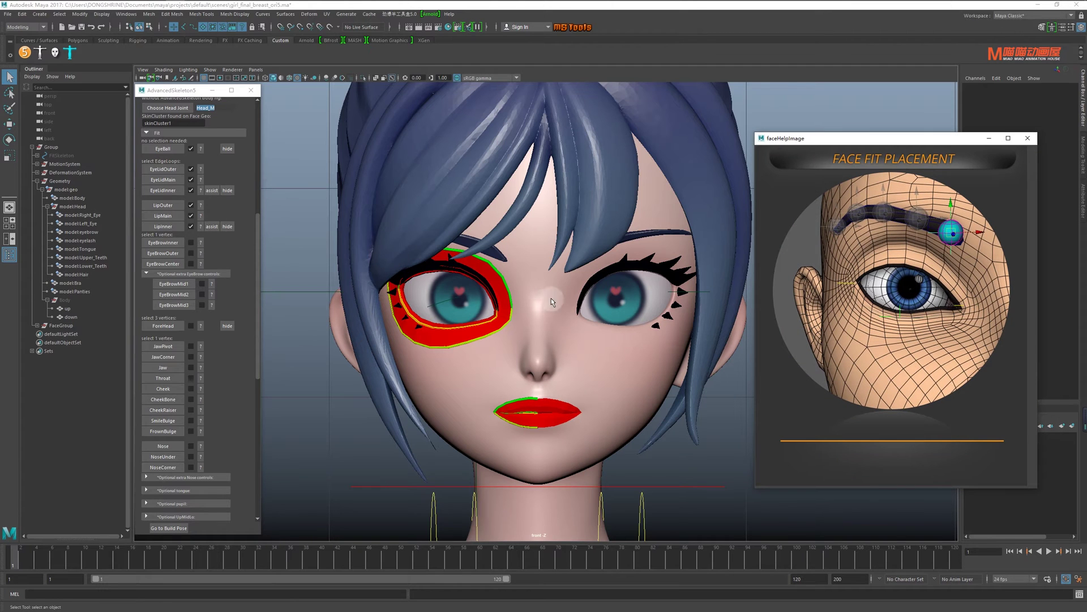
Step: Zoom in on the face and hide the hair mesh
{"action": "right_click_drag", "start_coordinate": [566, 318], "coordinate": [654, 389], "text": "alt"}
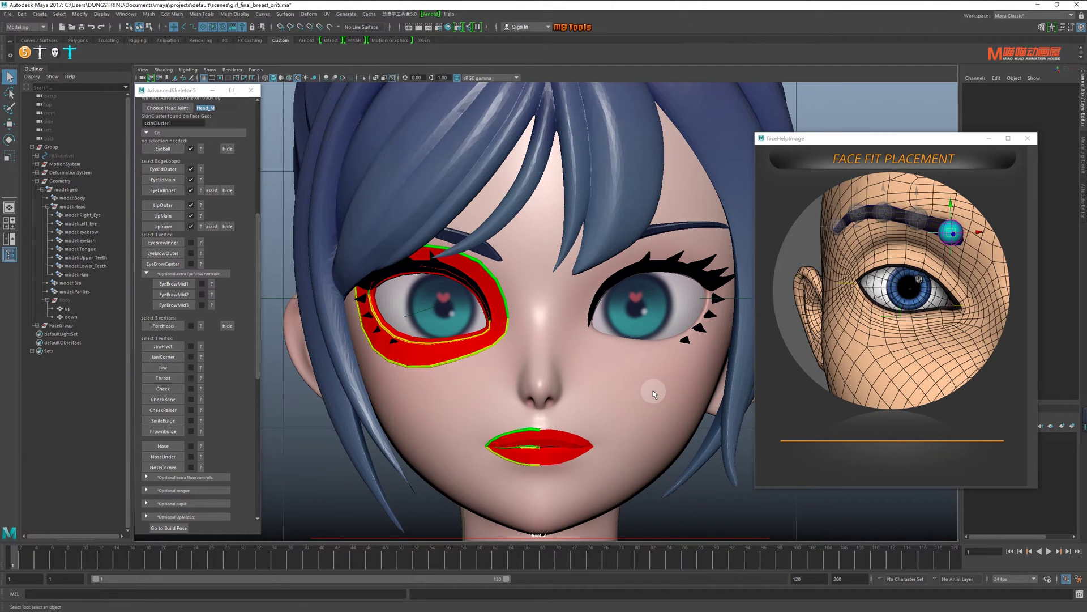
{"action": "left_click", "coordinate": [431, 165]}
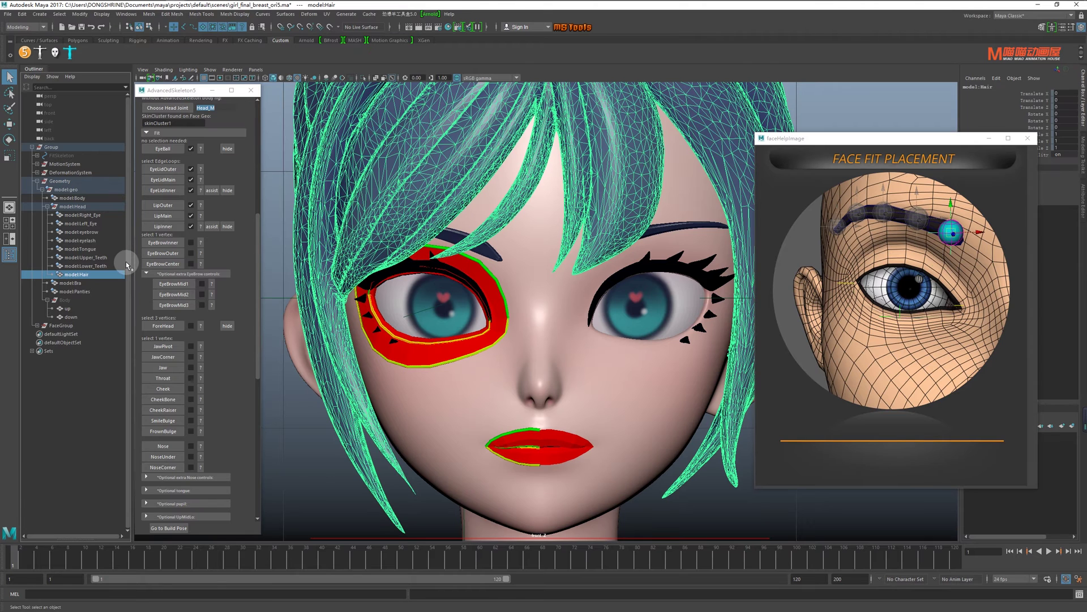
{"action": "key", "text": "ctrl+h"}
{"action": "right_click_drag", "start_coordinate": [442, 233], "coordinate": [486, 248], "text": "alt"}
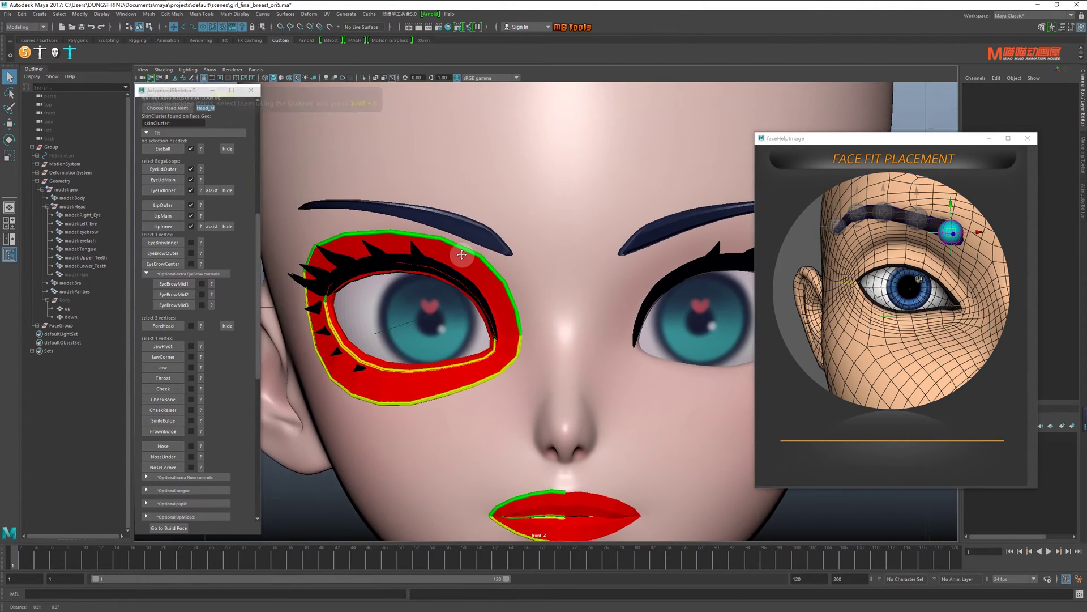
{"action": "middle_click_drag", "start_coordinate": [486, 247], "coordinate": [491, 229], "text": "alt"}
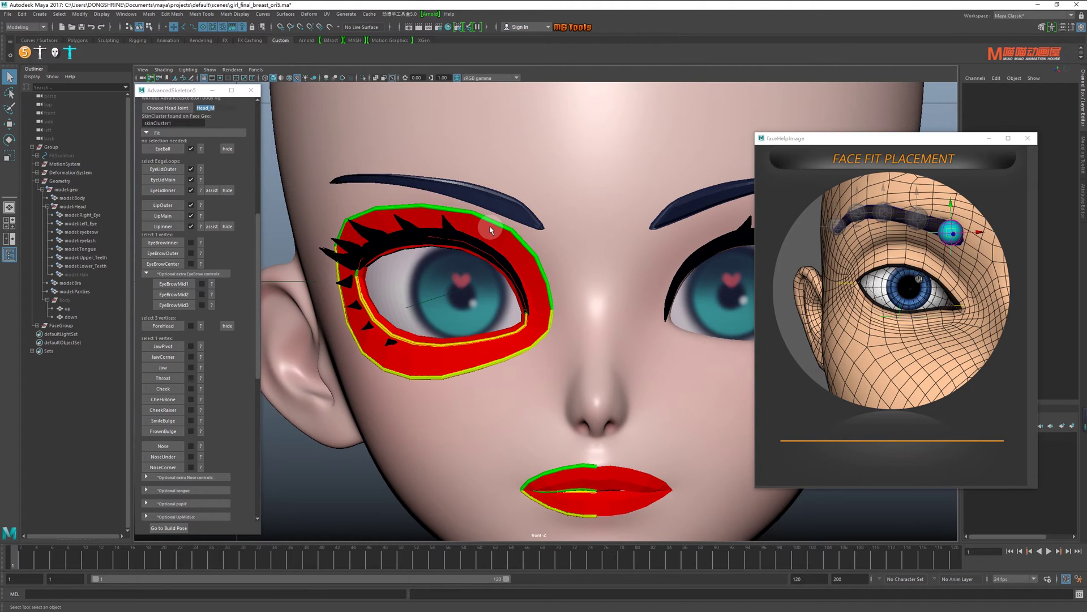
Step: Set the EyeBrowInner fit point on the eyebrow's inner end vertex
{"action": "left_click", "coordinate": [200, 242]}
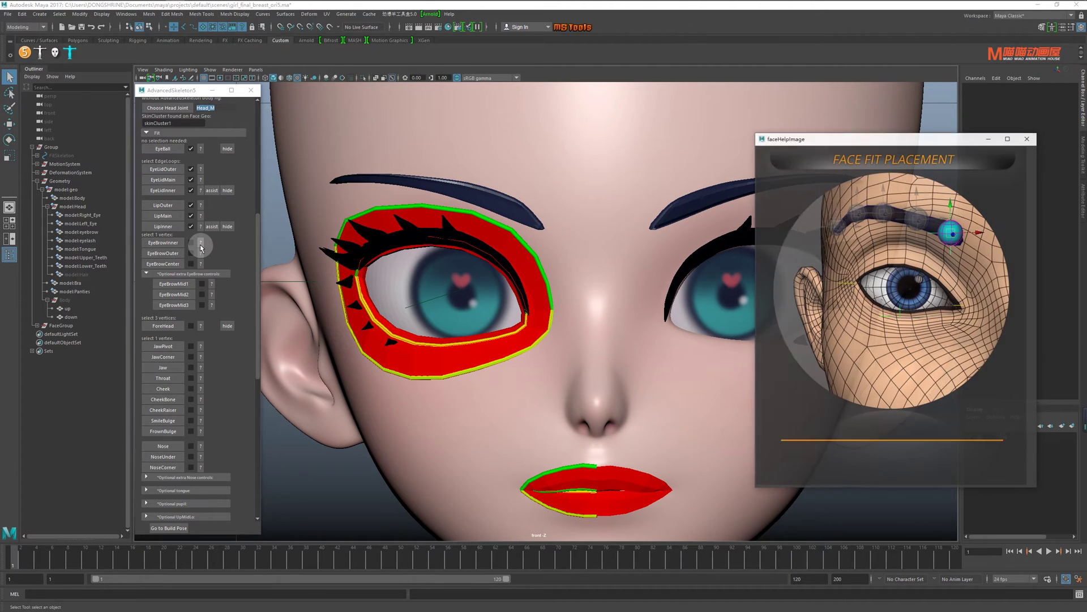
{"action": "left_click", "coordinate": [524, 200]}
{"action": "right_click_drag", "start_coordinate": [526, 211], "coordinate": [531, 222]}
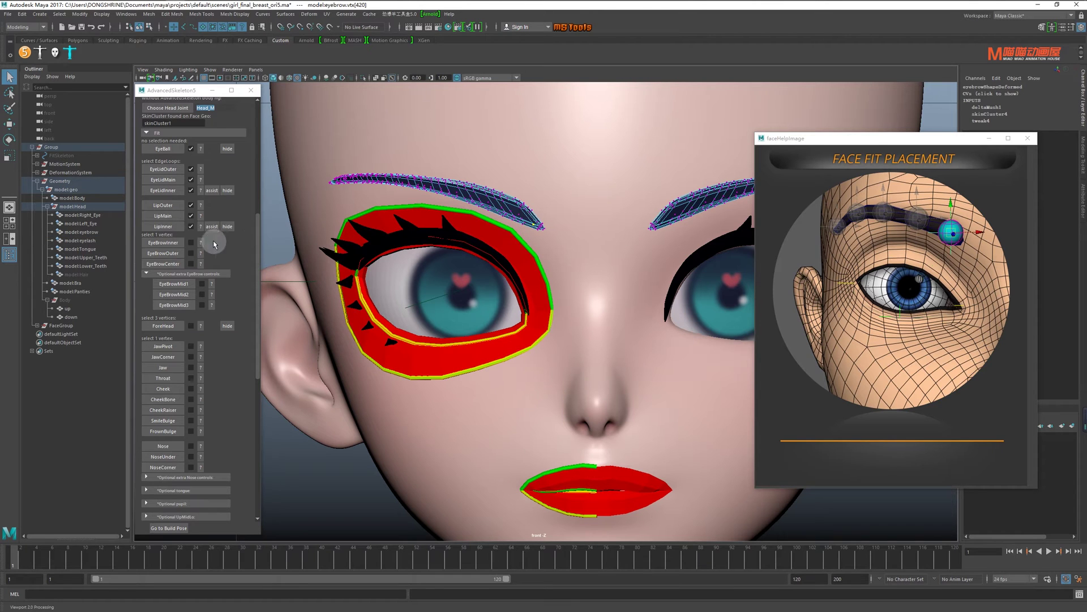
{"action": "left_click", "coordinate": [163, 243]}
{"action": "left_click", "coordinate": [202, 254]}
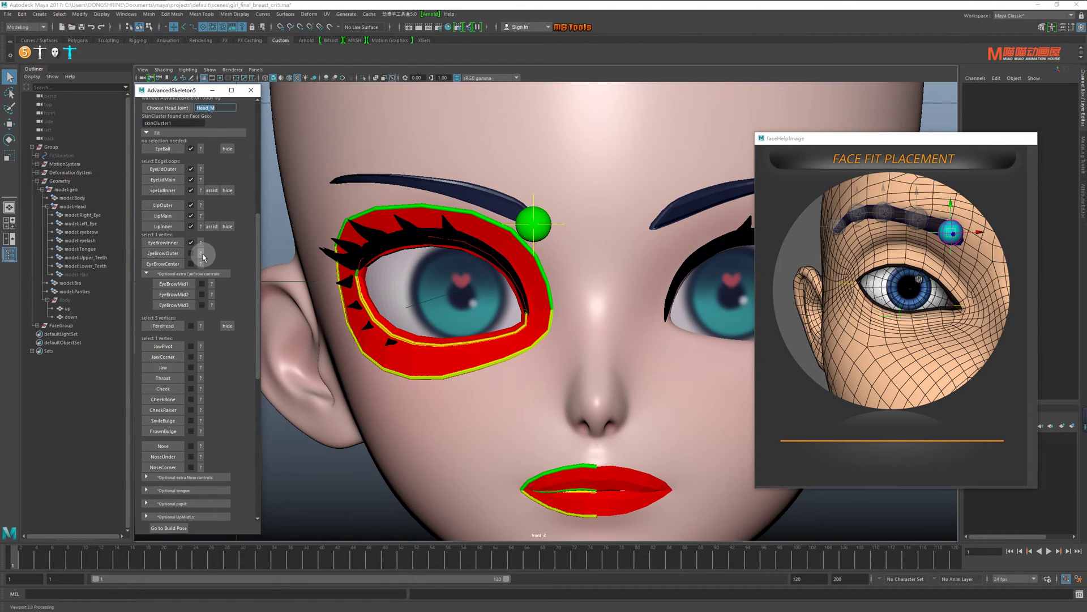
Step: Set the EyeBrowOuter fit point at the eyebrow's outer end
{"action": "left_click", "coordinate": [347, 181]}
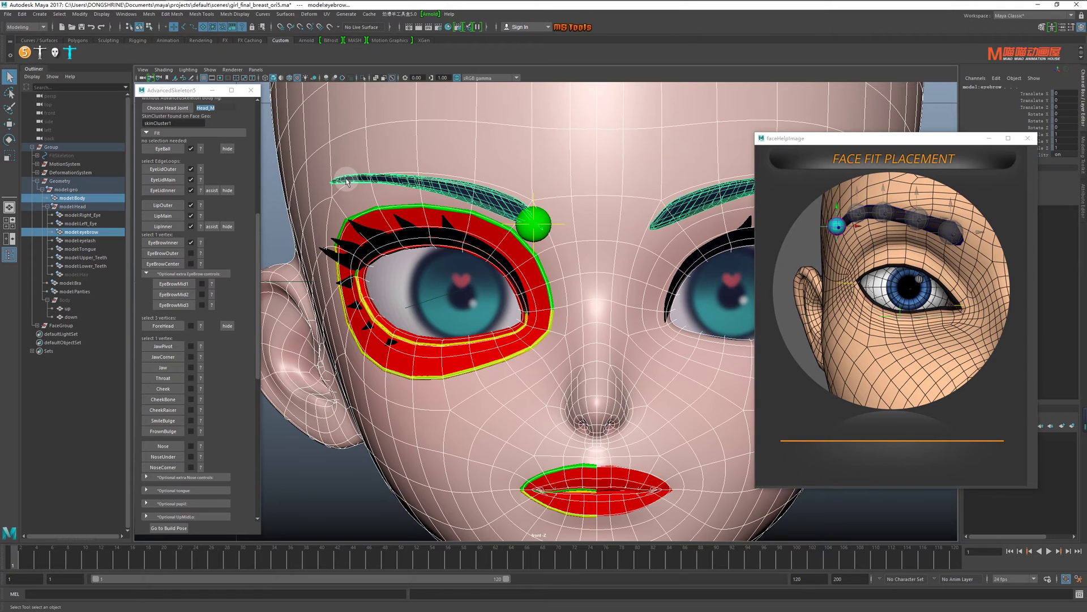
{"action": "right_click_drag", "start_coordinate": [348, 181], "coordinate": [307, 180]}
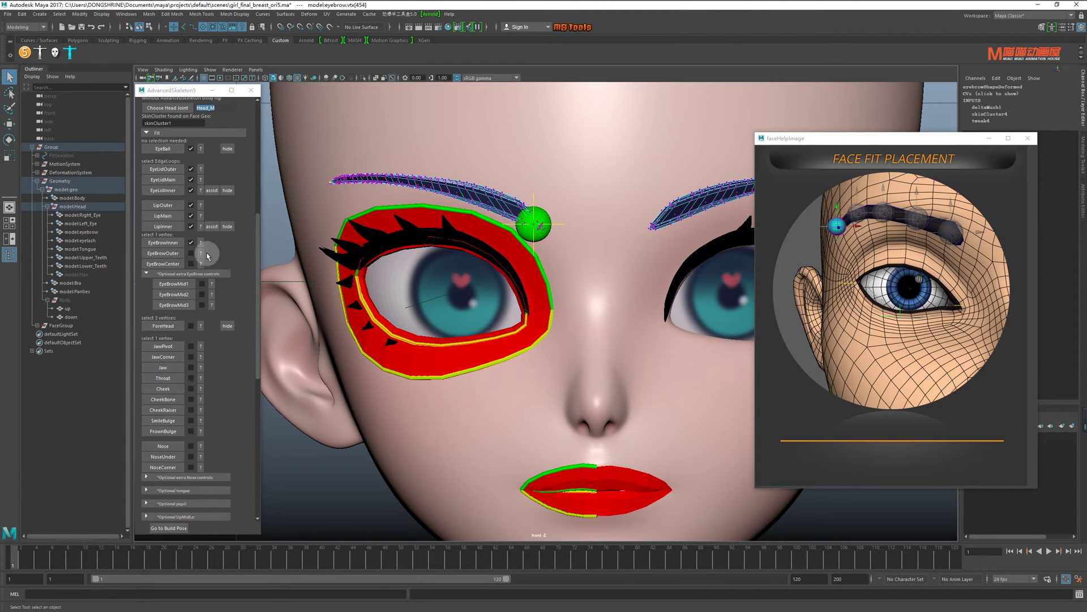
{"action": "left_click", "coordinate": [163, 253]}
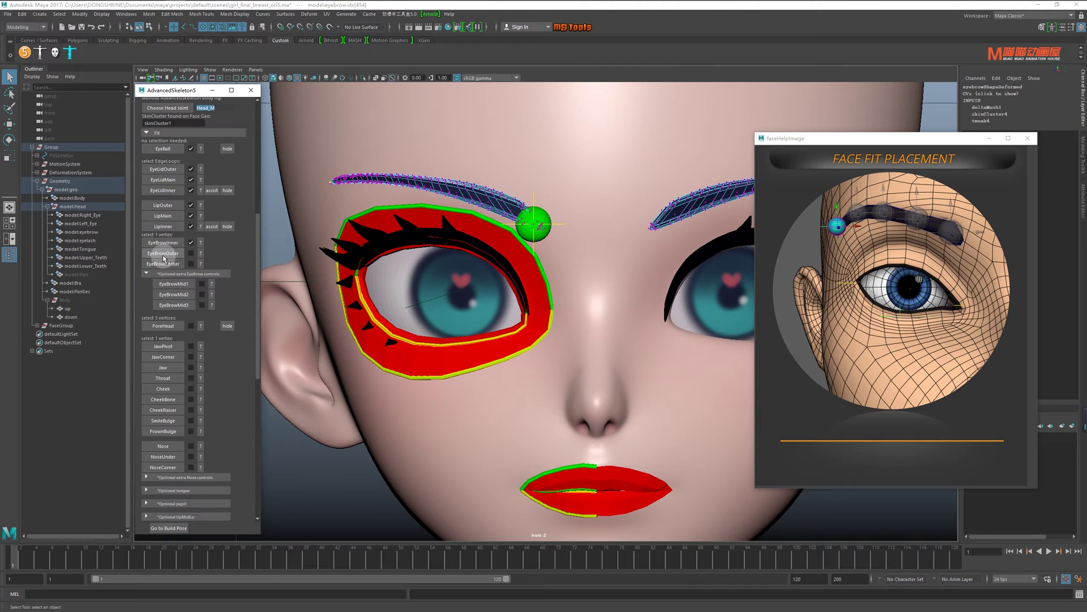
Step: Select the body vertex between the eyebrows for the brow-centre point
{"action": "left_click", "coordinate": [201, 263]}
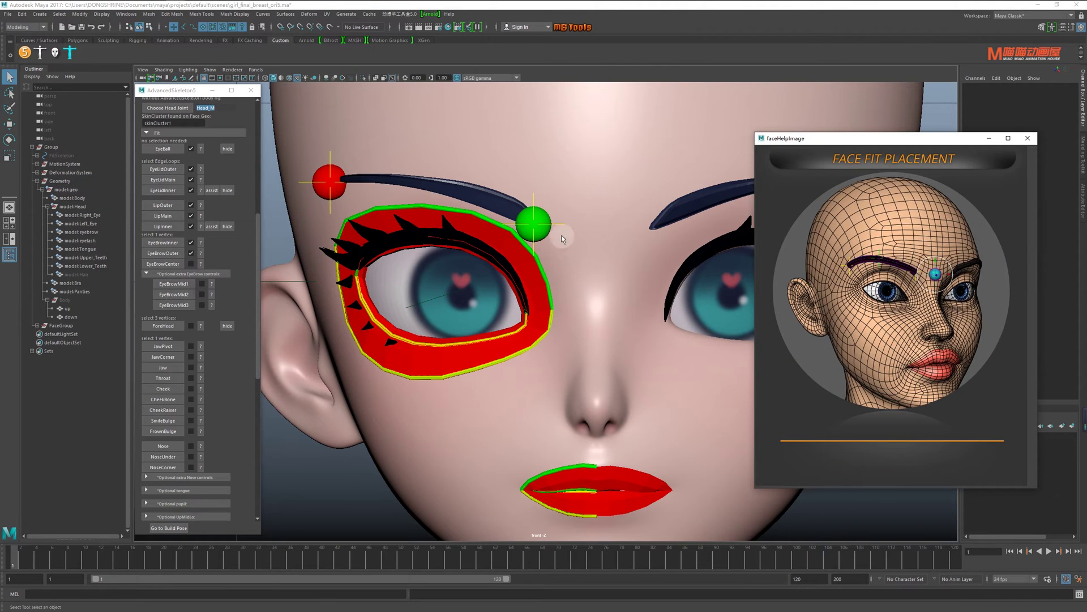
{"action": "left_click", "coordinate": [600, 242]}
{"action": "right_click", "coordinate": [601, 244]}
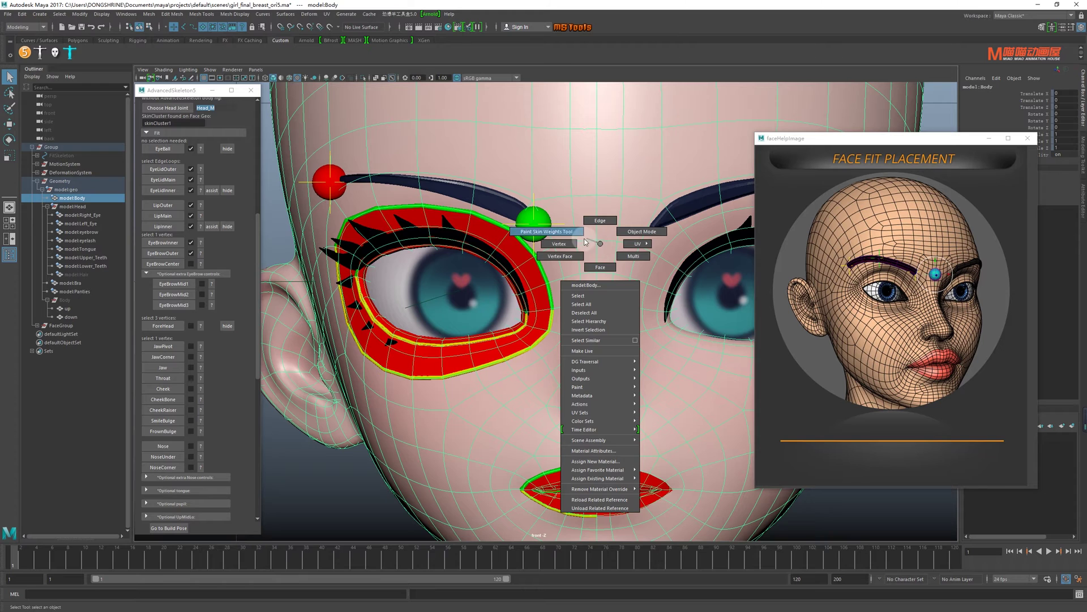
{"action": "left_click", "coordinate": [559, 243]}
{"action": "left_click", "coordinate": [595, 240]}
{"action": "left_click", "coordinate": [201, 218]}
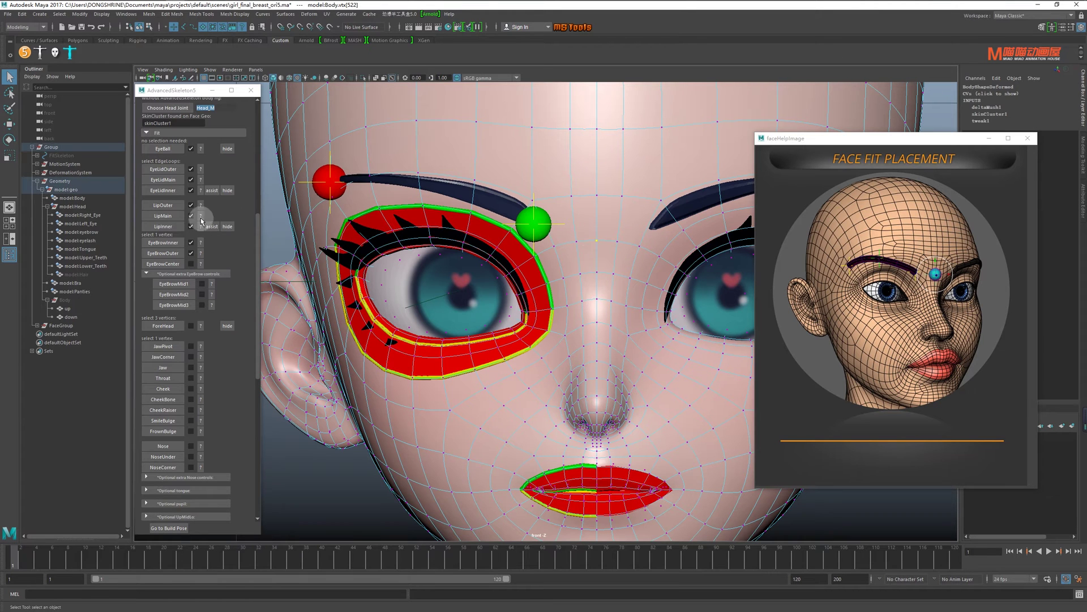
Step: Set the EyeBrowCenter and EyeBrowMid1 fit points on the brow
{"action": "left_click", "coordinate": [170, 264]}
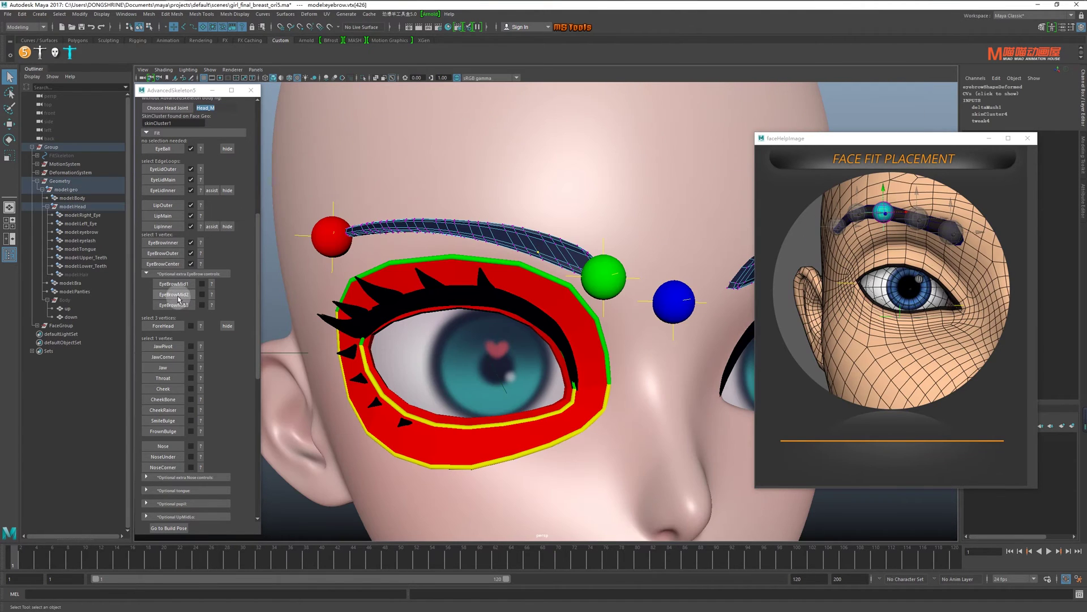
{"action": "left_click", "coordinate": [175, 286]}
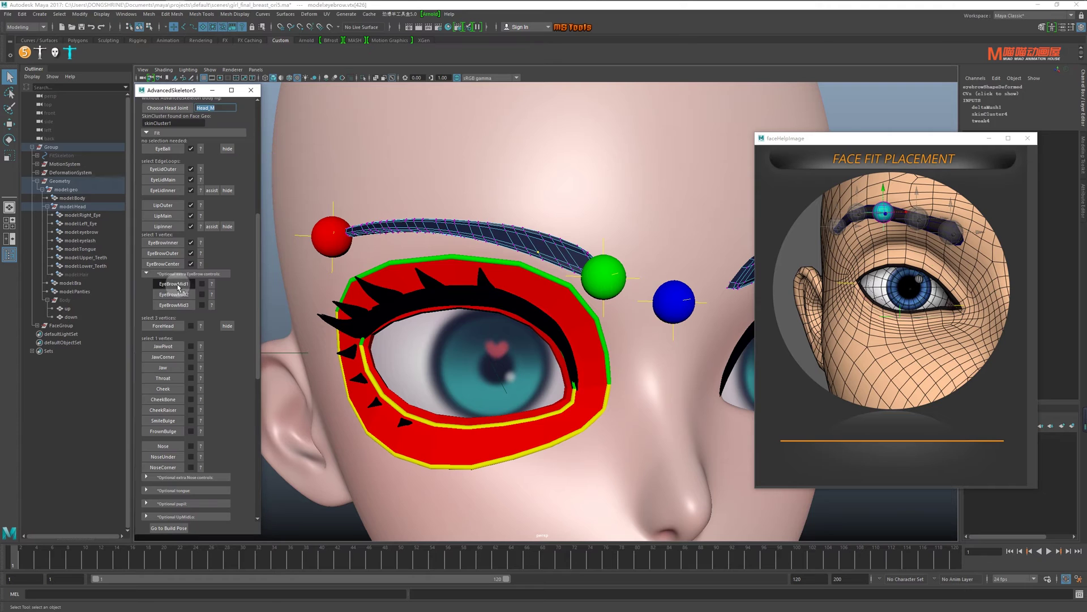
{"action": "right_click", "coordinate": [465, 226]}
{"action": "left_click", "coordinate": [433, 238]}
{"action": "left_click", "coordinate": [470, 234]}
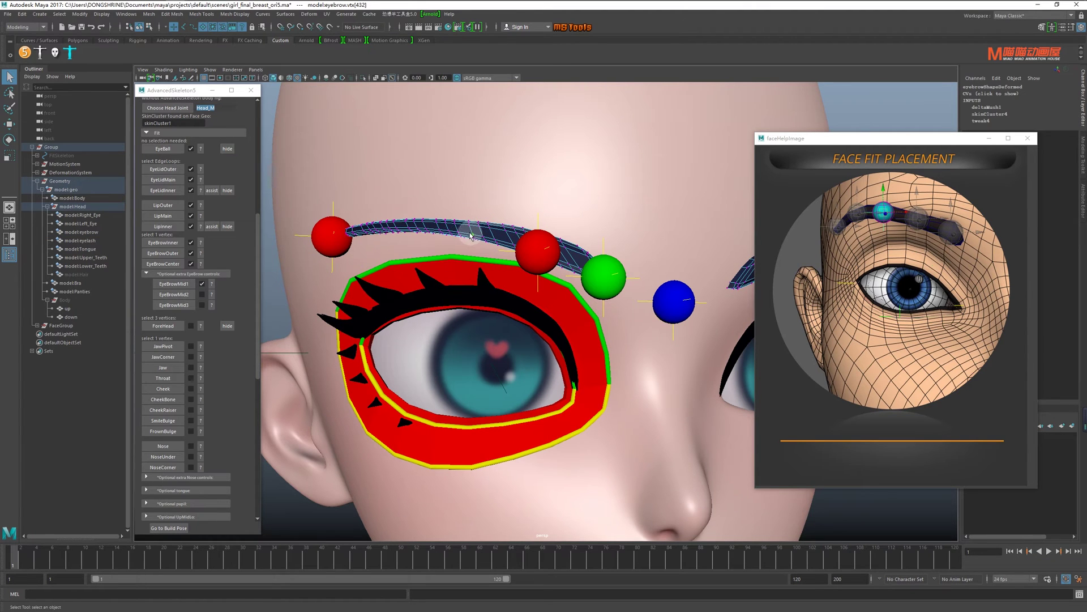
Step: Set the EyeBrowMid2 and EyeBrowMid3 fit points along the eyebrow's vertices
{"action": "left_click", "coordinate": [174, 294]}
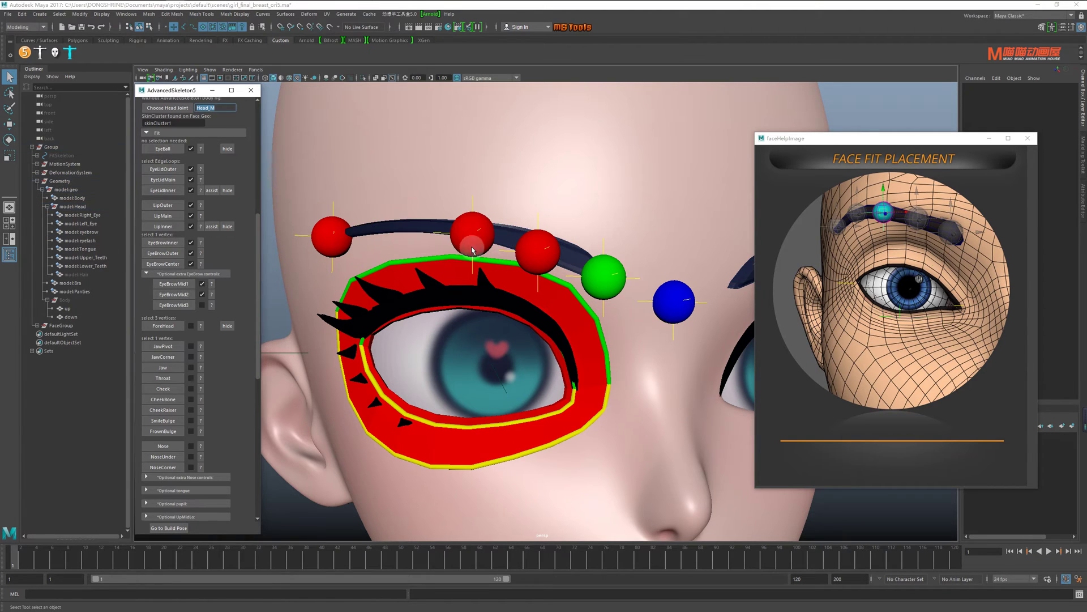
{"action": "left_click", "coordinate": [433, 233]}
{"action": "right_click", "coordinate": [418, 228]}
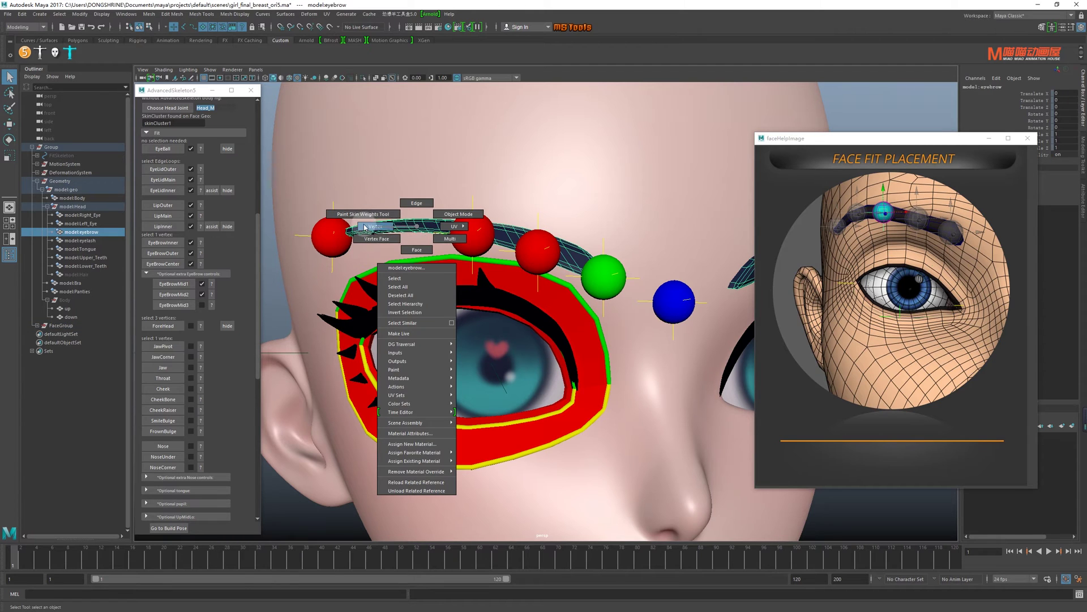
{"action": "left_click", "coordinate": [376, 226]}
{"action": "left_click", "coordinate": [408, 232]}
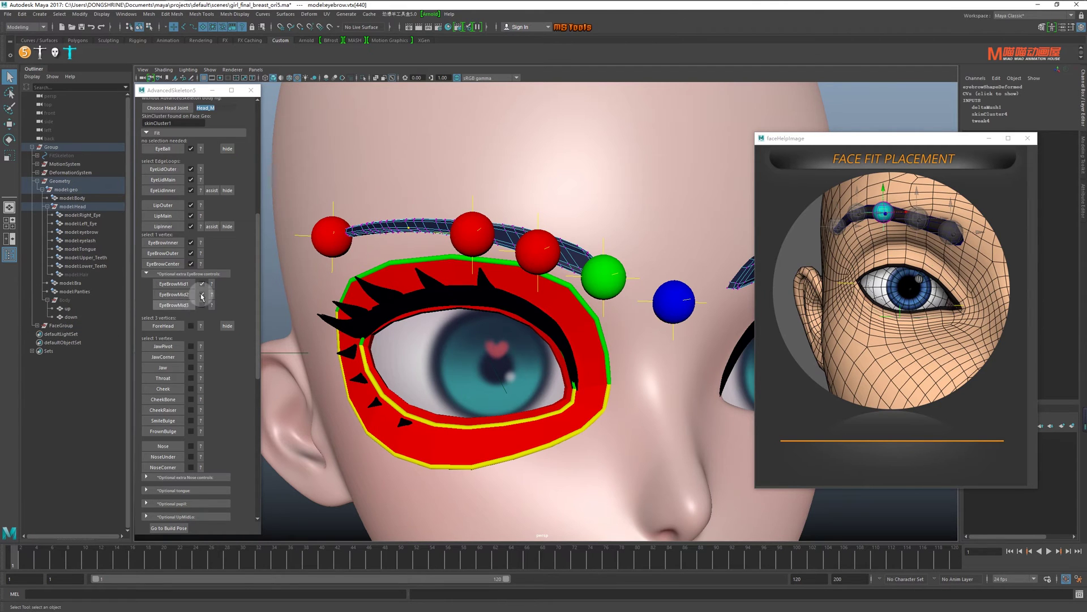
{"action": "left_click", "coordinate": [174, 304]}
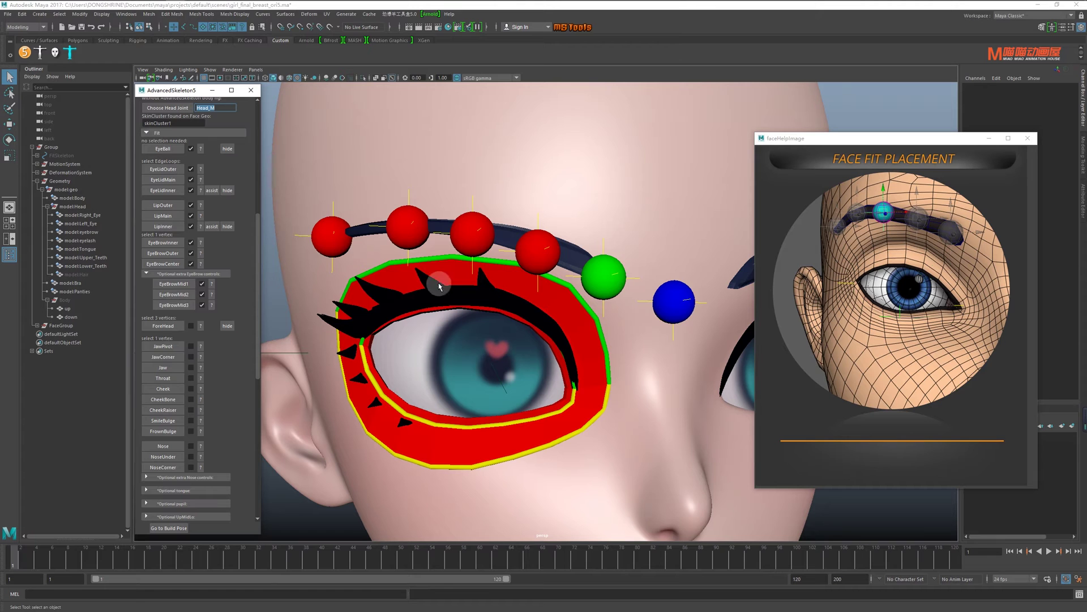
Step: Select forehead vertices on the body mesh from a temple-side view
{"action": "left_click", "coordinate": [200, 325]}
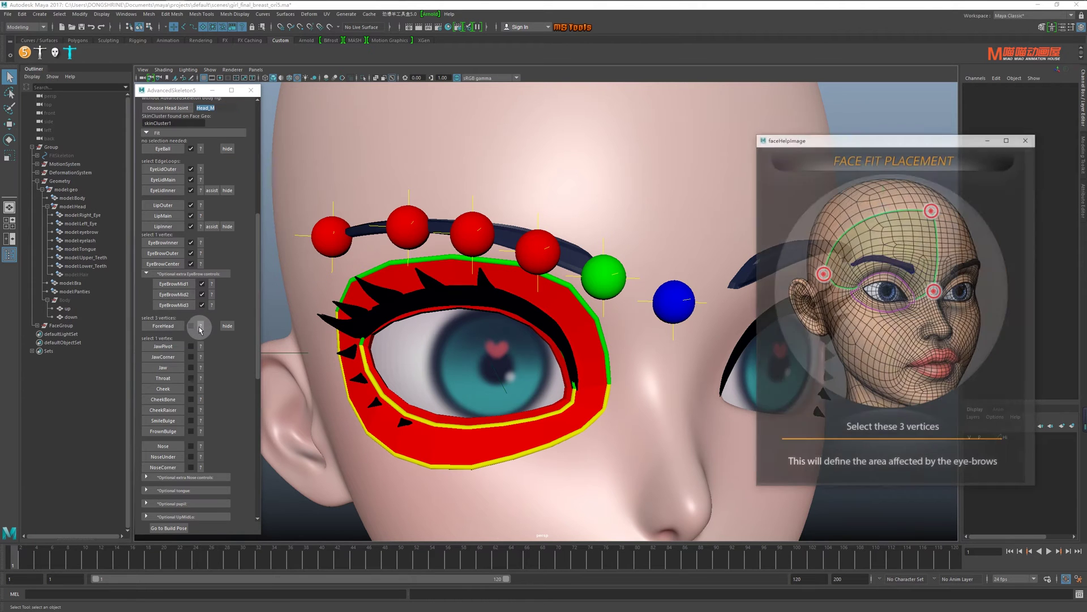
{"action": "left_click", "coordinate": [643, 394]}
{"action": "scroll", "coordinate": [644, 395], "scroll_direction": "down", "scroll_amount": 3}
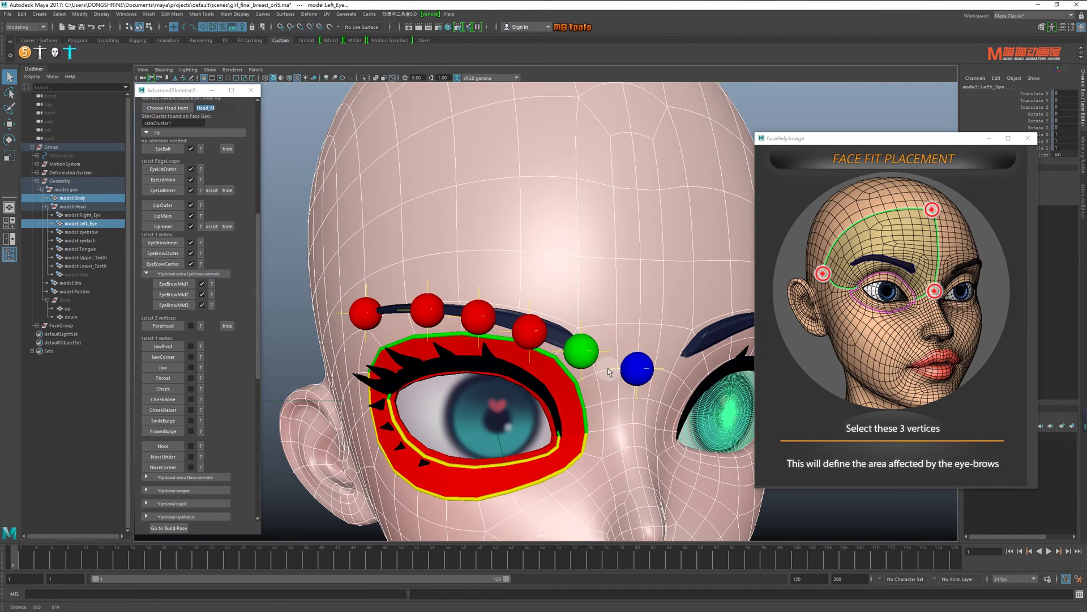
{"action": "left_click_drag", "start_coordinate": [643, 394], "coordinate": [578, 346], "text": "alt"}
{"action": "right_click_drag", "start_coordinate": [583, 243], "coordinate": [544, 253]}
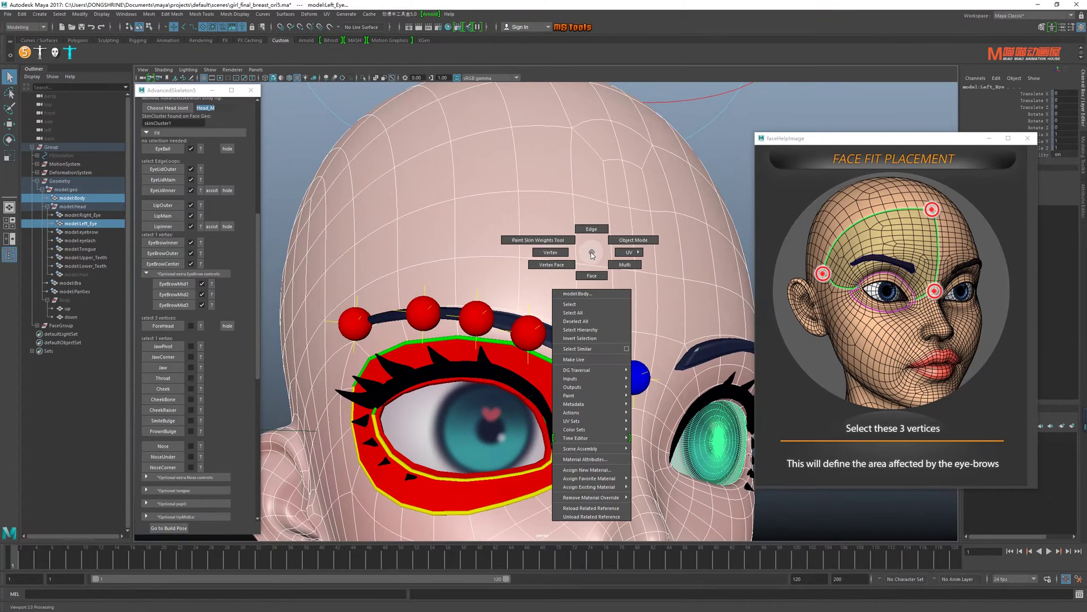
{"action": "left_click_drag", "start_coordinate": [544, 253], "coordinate": [498, 313], "text": "alt"}
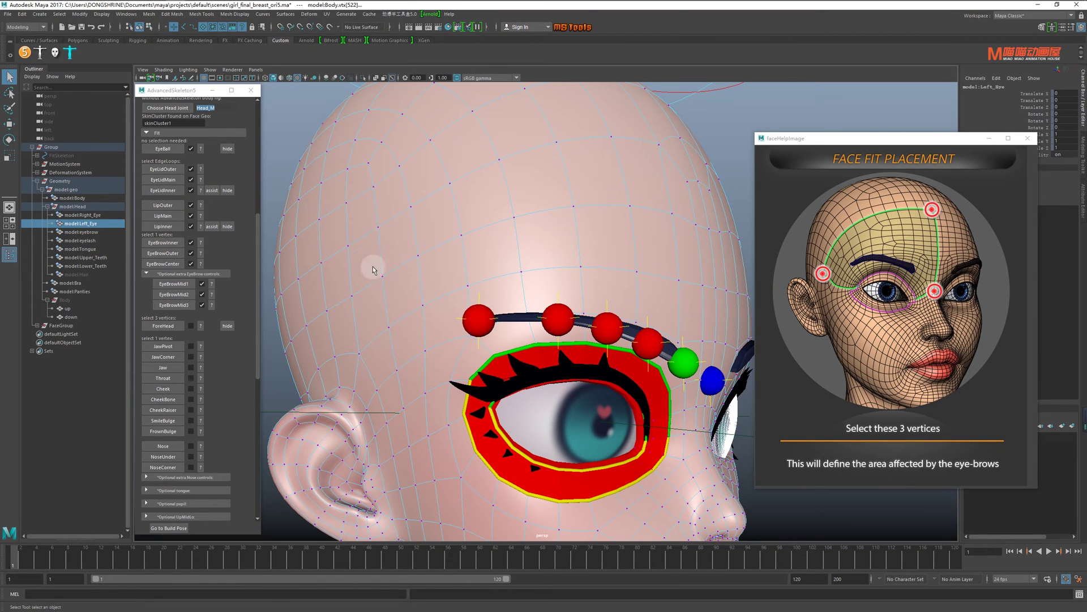
{"action": "left_click", "coordinate": [381, 278]}
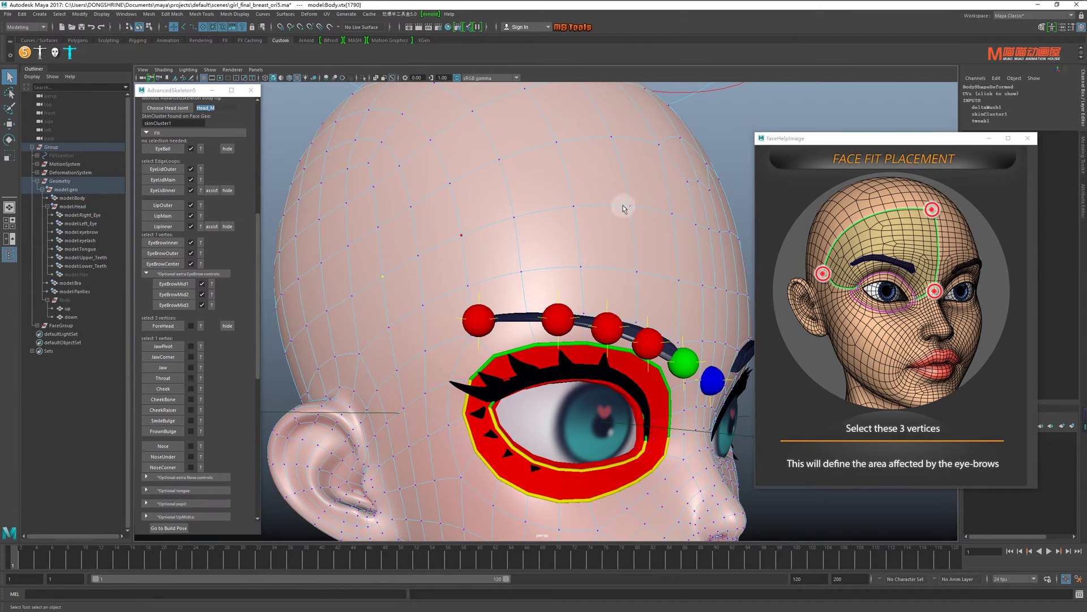
Step: Create the ForeHead region from the picked vertices and inspect it
{"action": "left_click_drag", "start_coordinate": [381, 279], "coordinate": [575, 248], "text": "alt"}
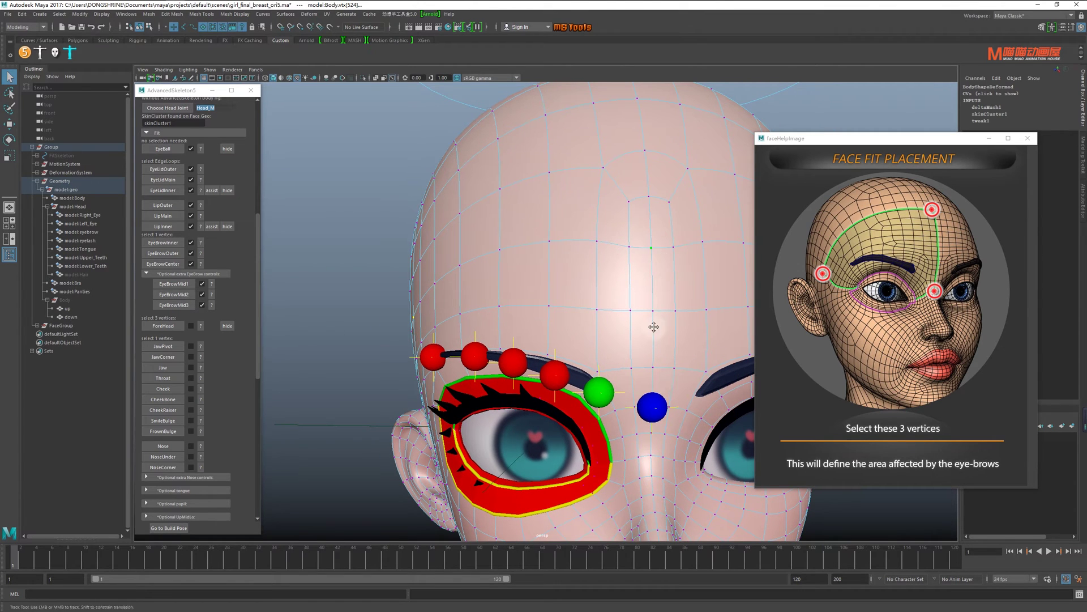
{"action": "middle_click_drag", "start_coordinate": [654, 327], "coordinate": [644, 263], "text": "alt"}
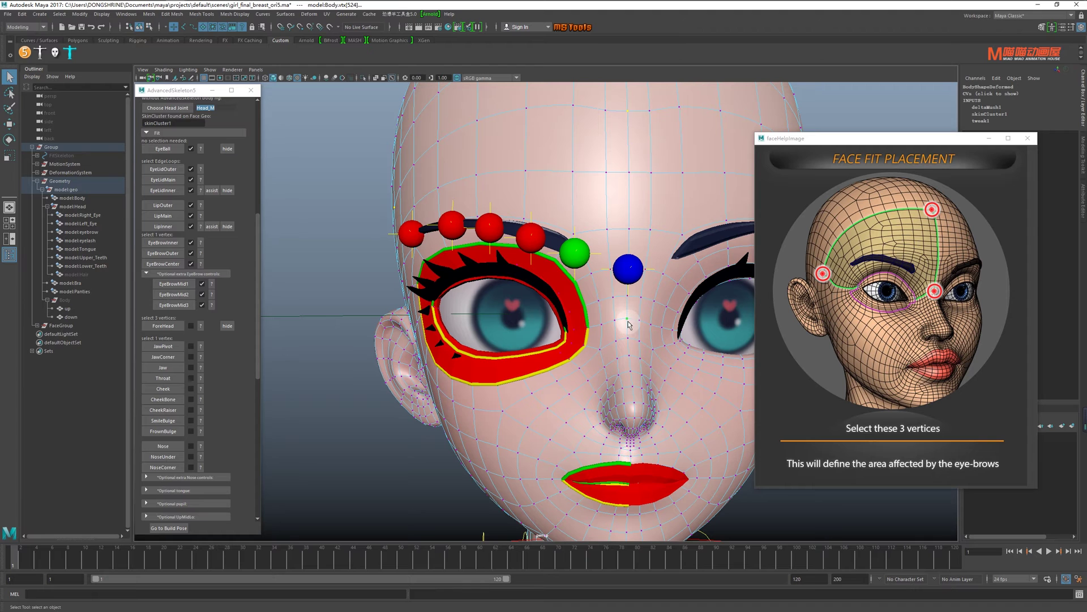
{"action": "left_click", "coordinate": [163, 326]}
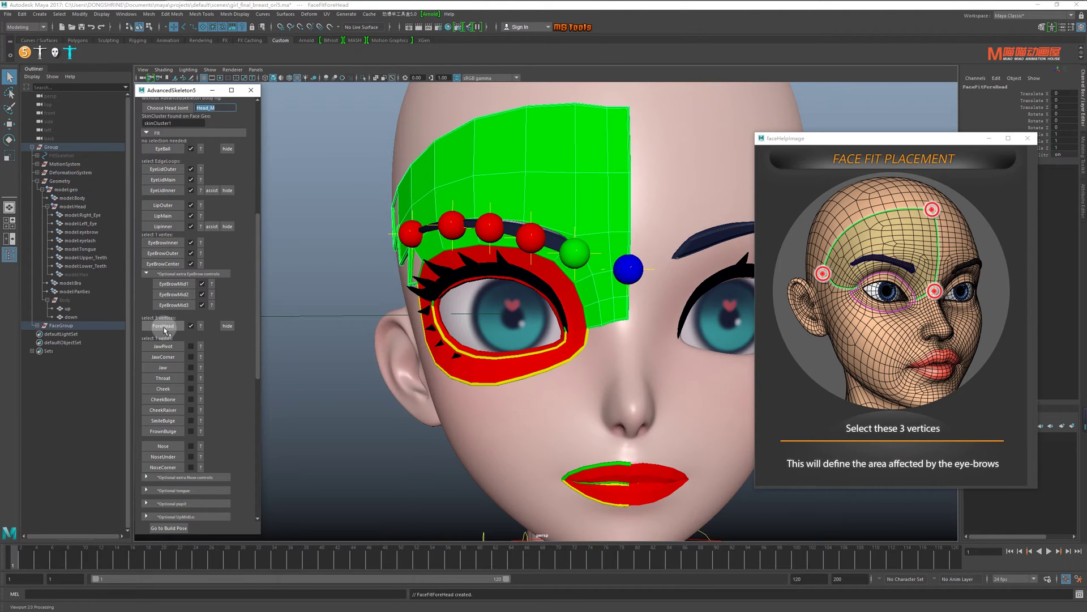
{"action": "left_click_drag", "start_coordinate": [534, 365], "coordinate": [560, 362], "text": "alt"}
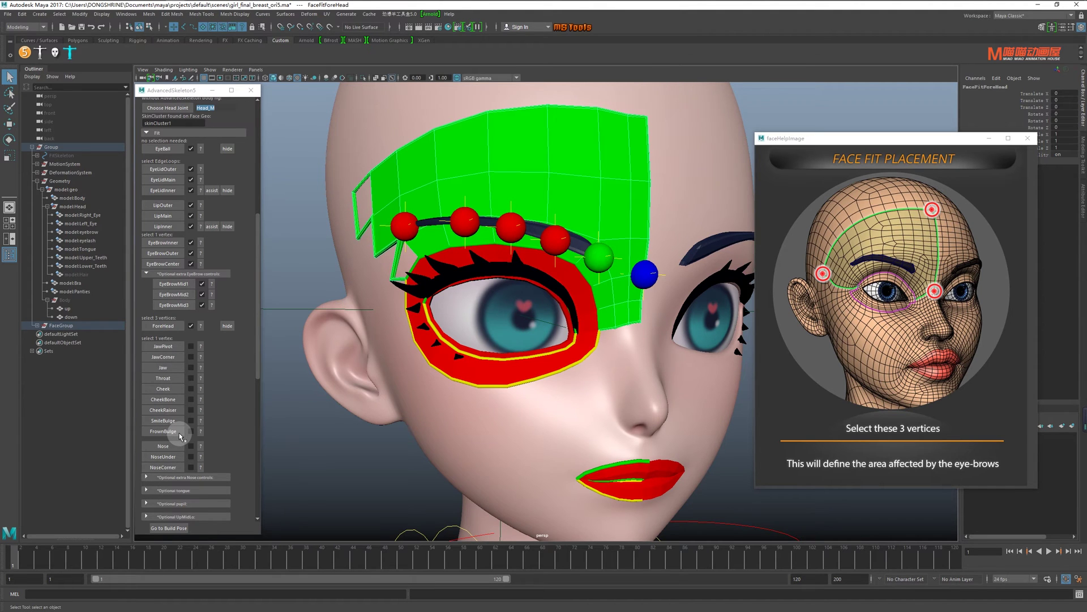
{"action": "left_click", "coordinate": [201, 349]}
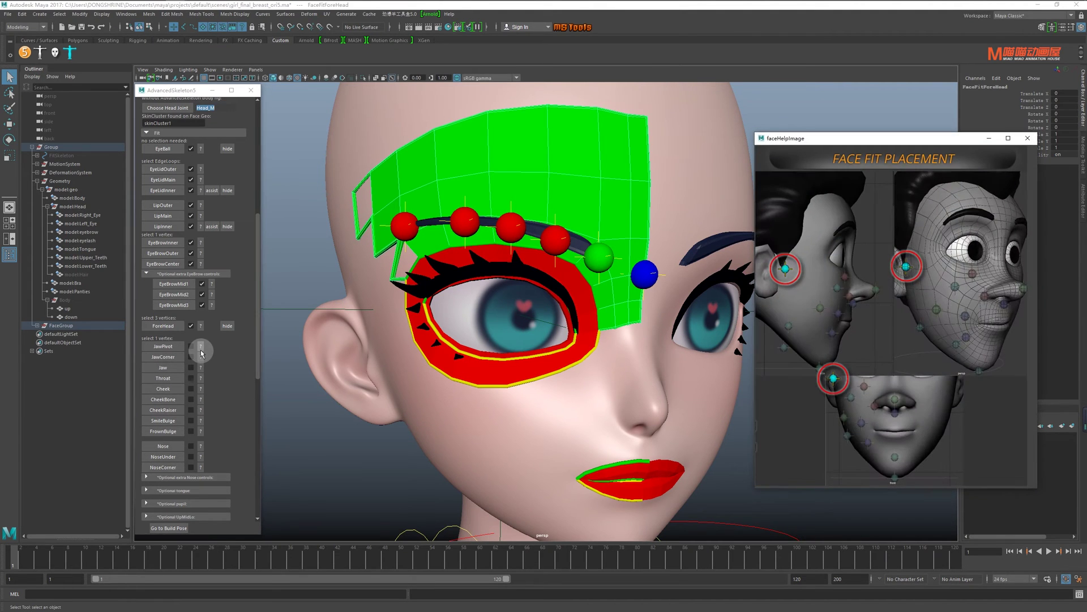
Step: Place the JawPivot marker on a body vertex at the ear
{"action": "left_click", "coordinate": [470, 400]}
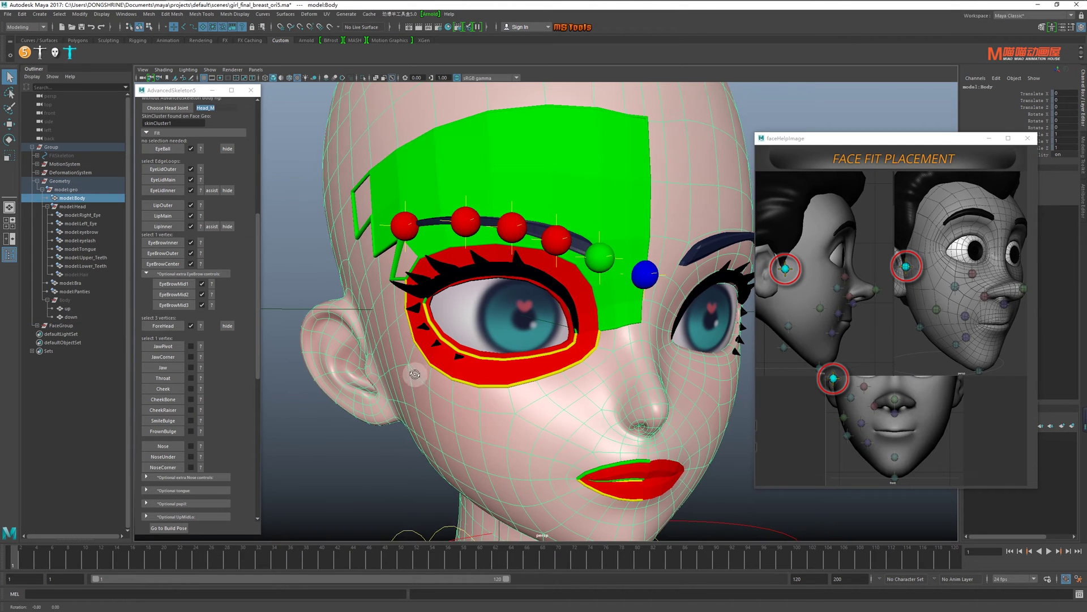
{"action": "mouse_move", "coordinate": [484, 405]}
{"action": "left_mouse_down", "text": "alt"}
{"action": "mouse_move", "coordinate": [439, 370]}
{"action": "mouse_move", "coordinate": [501, 285]}
{"action": "left_mouse_up", "text": "alt"}
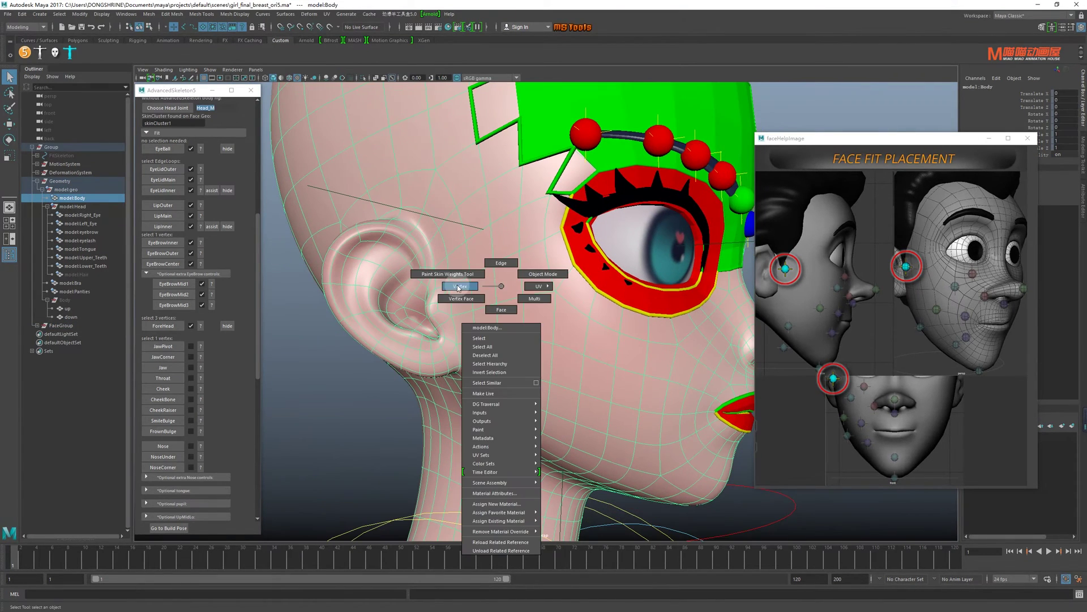
{"action": "right_click_drag", "start_coordinate": [500, 284], "coordinate": [450, 283]}
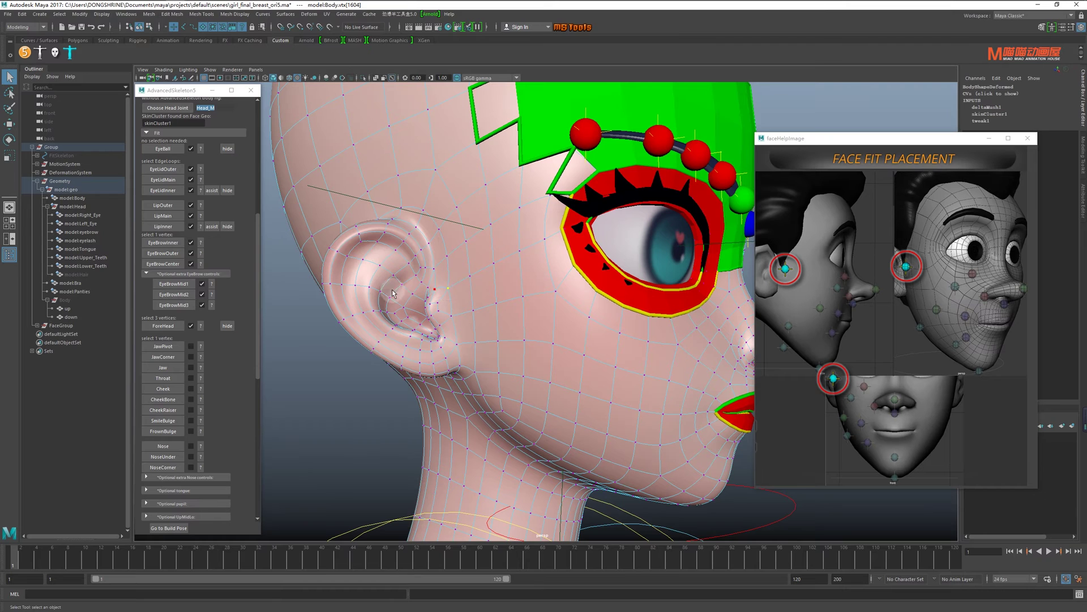
{"action": "left_click", "coordinate": [165, 345]}
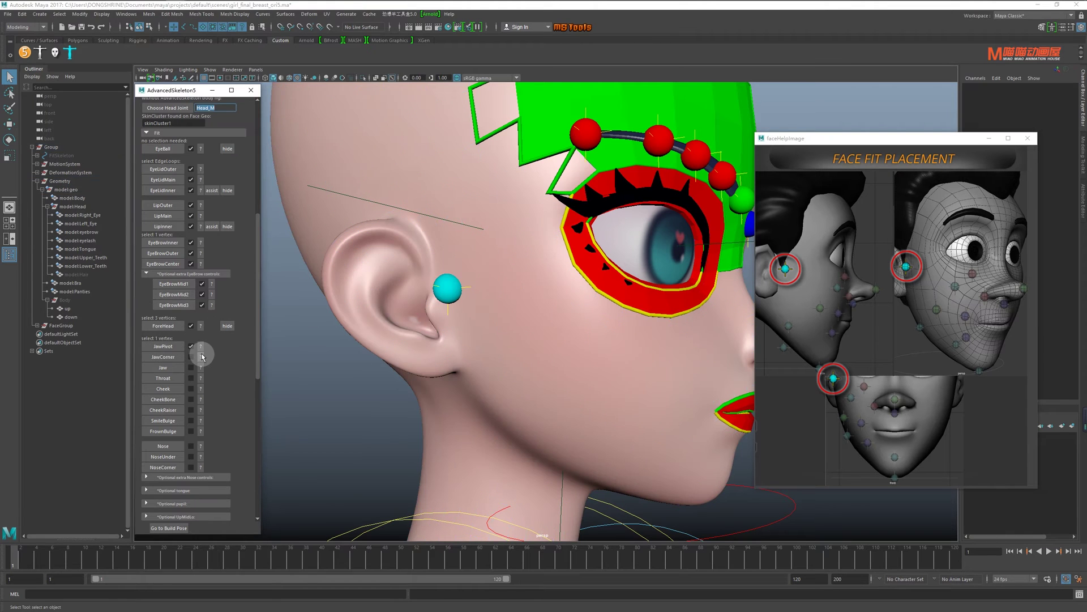
{"action": "left_click", "coordinate": [524, 376]}
Step: Place the JawCorner marker at the corner of the jaw
{"action": "right_click_drag", "start_coordinate": [553, 377], "coordinate": [527, 339]}
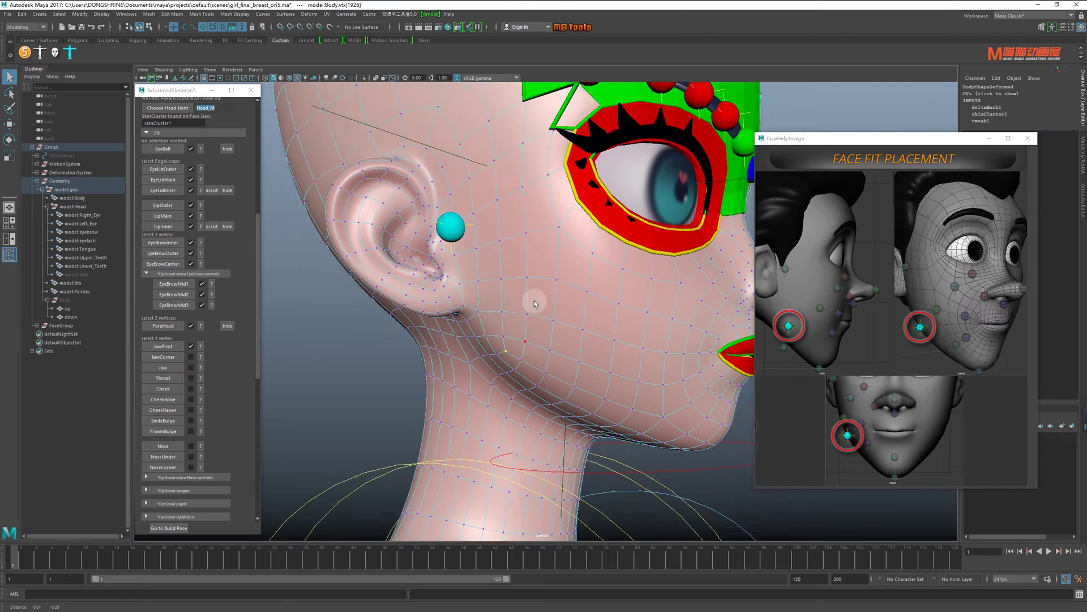
{"action": "left_click_drag", "start_coordinate": [505, 413], "coordinate": [538, 297], "text": "alt"}
{"action": "left_click", "coordinate": [518, 322]}
{"action": "left_click", "coordinate": [163, 357]}
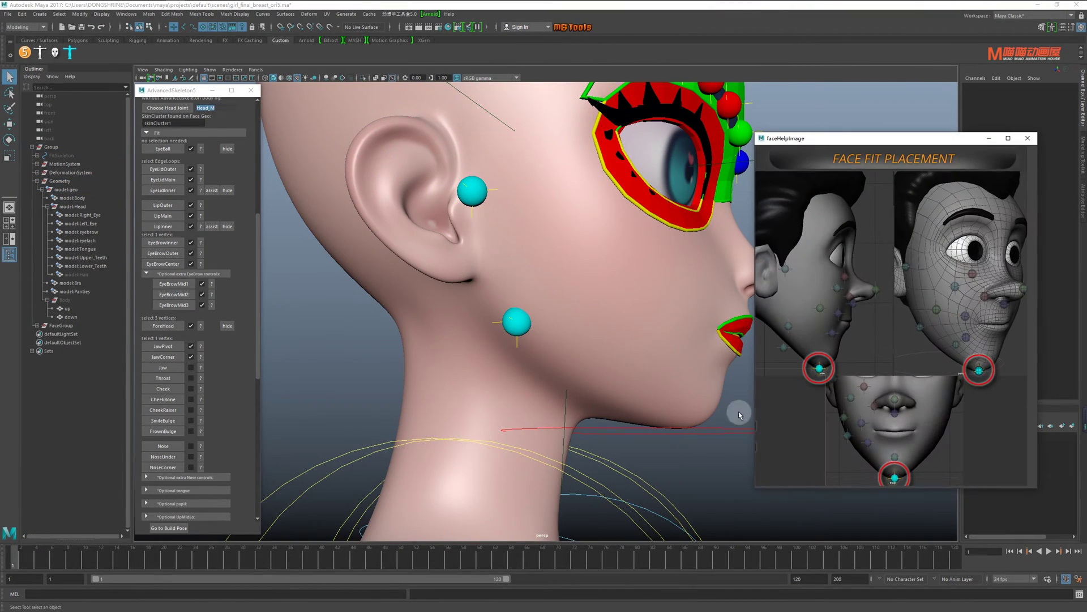
Step: Place the Jaw marker on the chin vertex, replacing the body-setup jaw
{"action": "left_click", "coordinate": [669, 388]}
{"action": "mouse_move", "coordinate": [669, 388]}
{"action": "left_mouse_down", "text": "alt"}
{"action": "mouse_move", "coordinate": [627, 369]}
{"action": "mouse_move", "coordinate": [538, 362]}
{"action": "mouse_move", "coordinate": [578, 342]}
{"action": "left_mouse_up", "text": "alt"}
{"action": "right_click", "coordinate": [586, 347]}
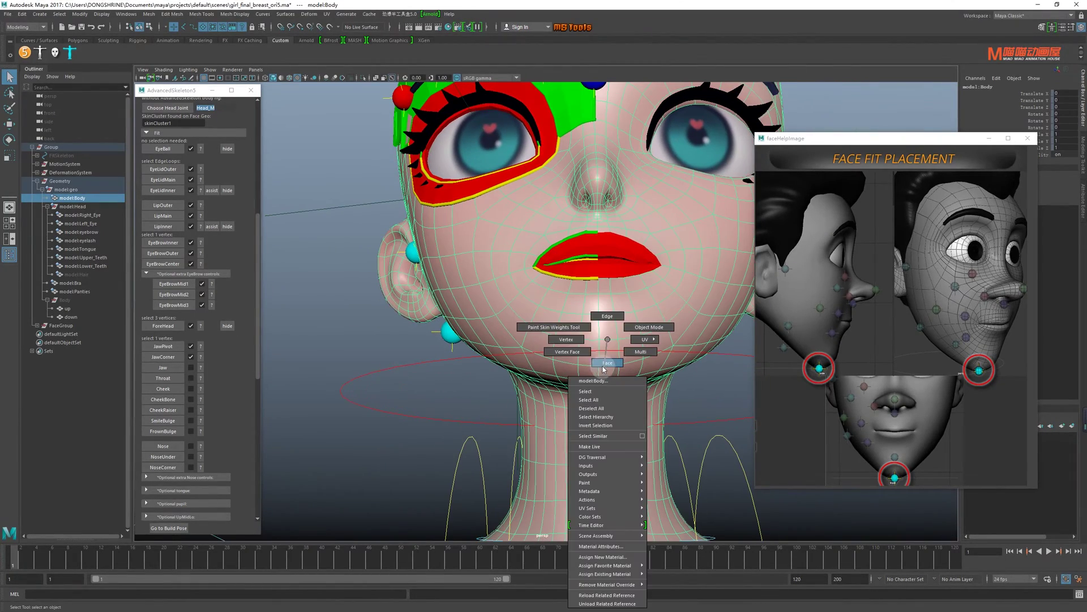
{"action": "left_click", "coordinate": [602, 368]}
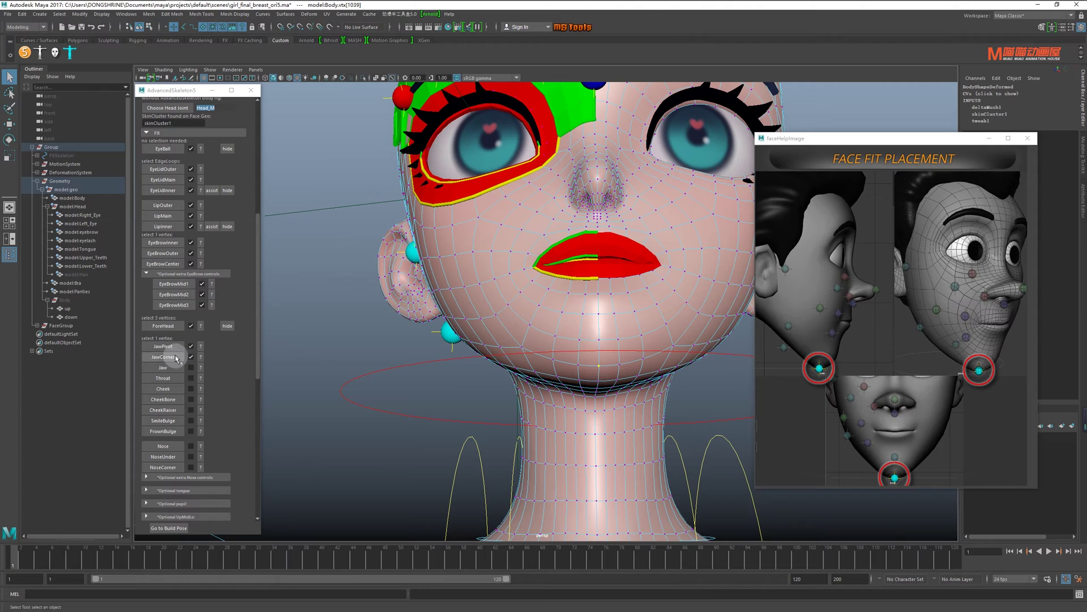
{"action": "left_click", "coordinate": [172, 368]}
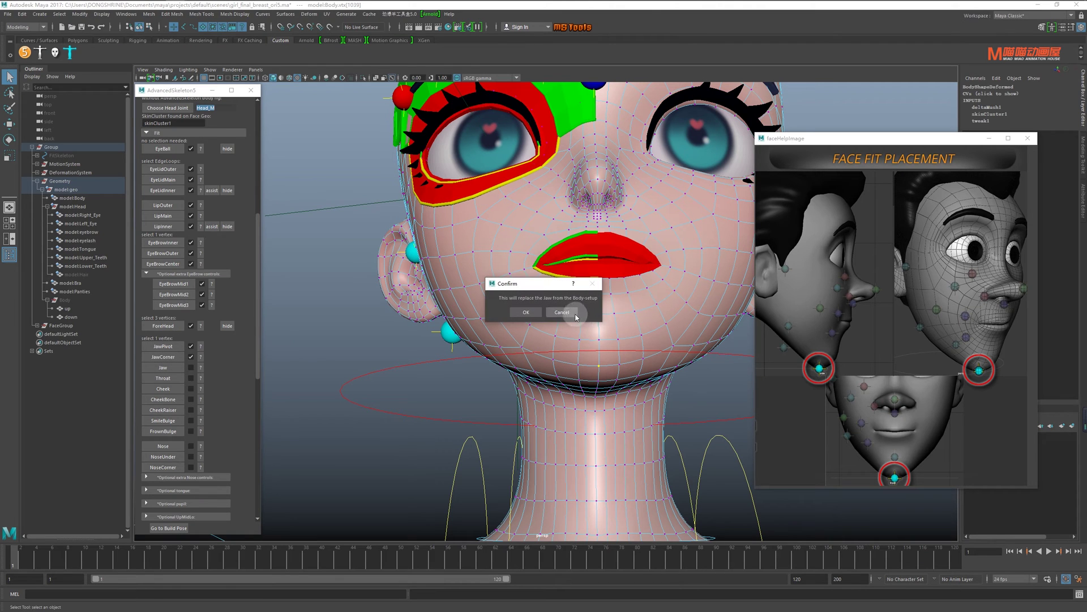
{"action": "left_click", "coordinate": [568, 311]}
{"action": "left_click", "coordinate": [185, 392]}
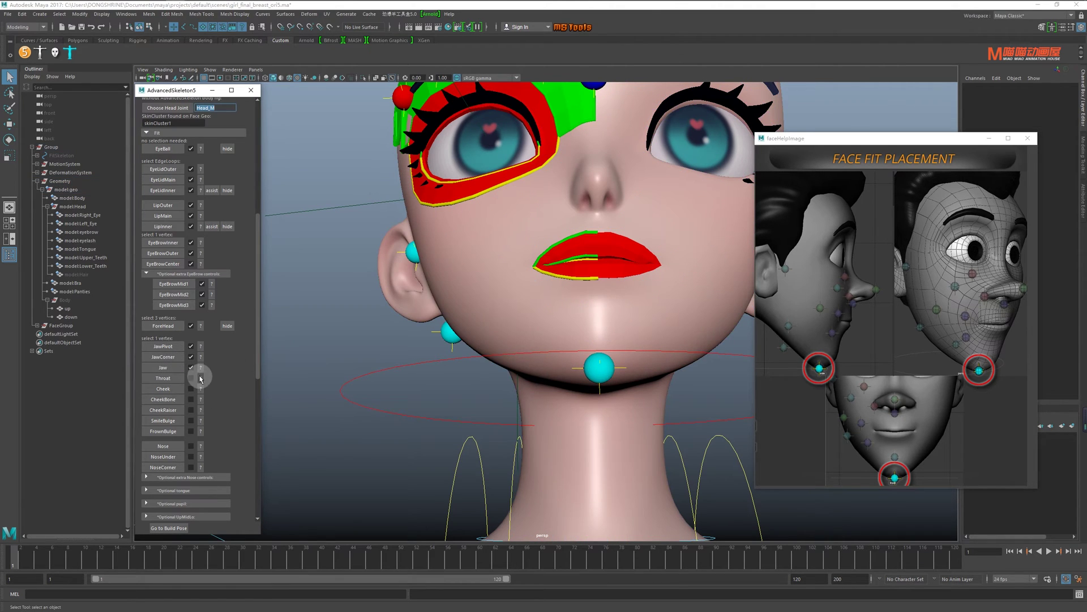
Step: Place the Throat marker on a neck vertex
{"action": "left_click", "coordinate": [200, 378]}
{"action": "left_click", "coordinate": [813, 340]}
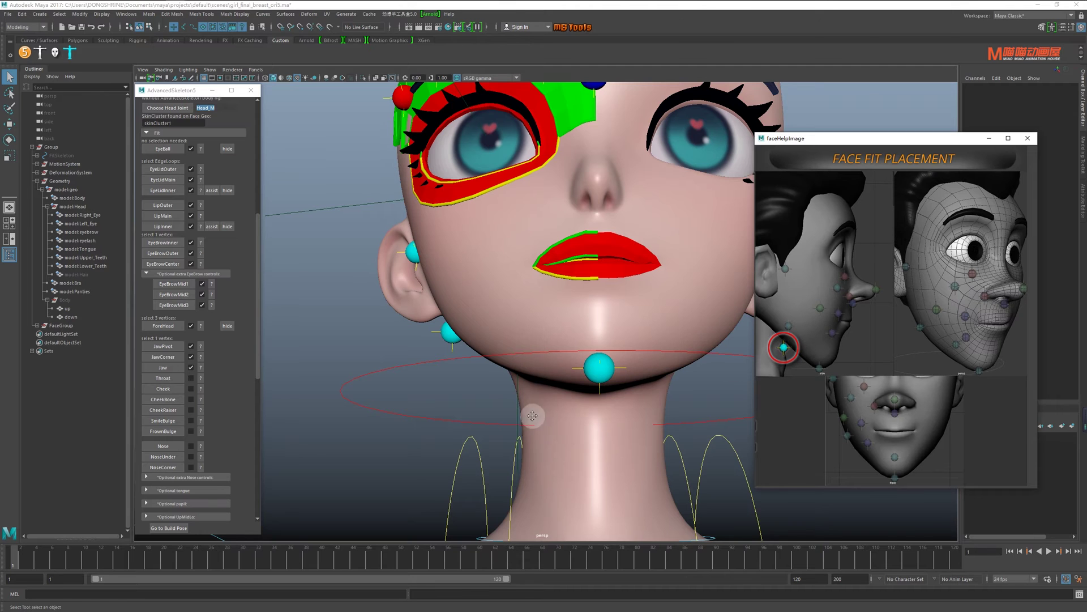
{"action": "left_click_drag", "start_coordinate": [533, 415], "coordinate": [571, 371], "text": "alt"}
{"action": "left_click", "coordinate": [589, 362]}
{"action": "right_click_drag", "start_coordinate": [585, 339], "coordinate": [586, 387]}
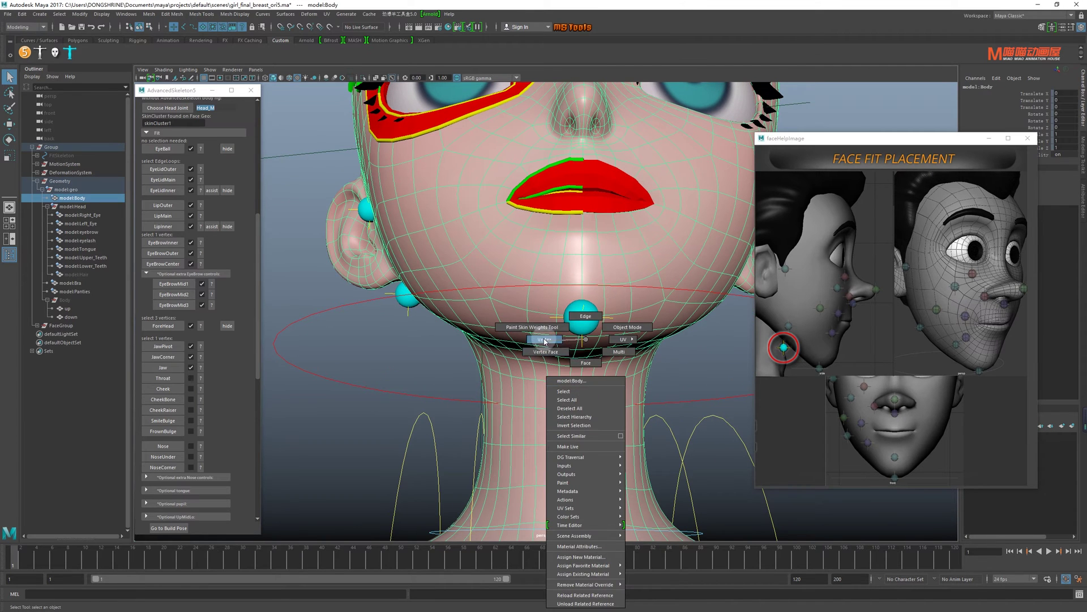
{"action": "key", "text": "F9"}
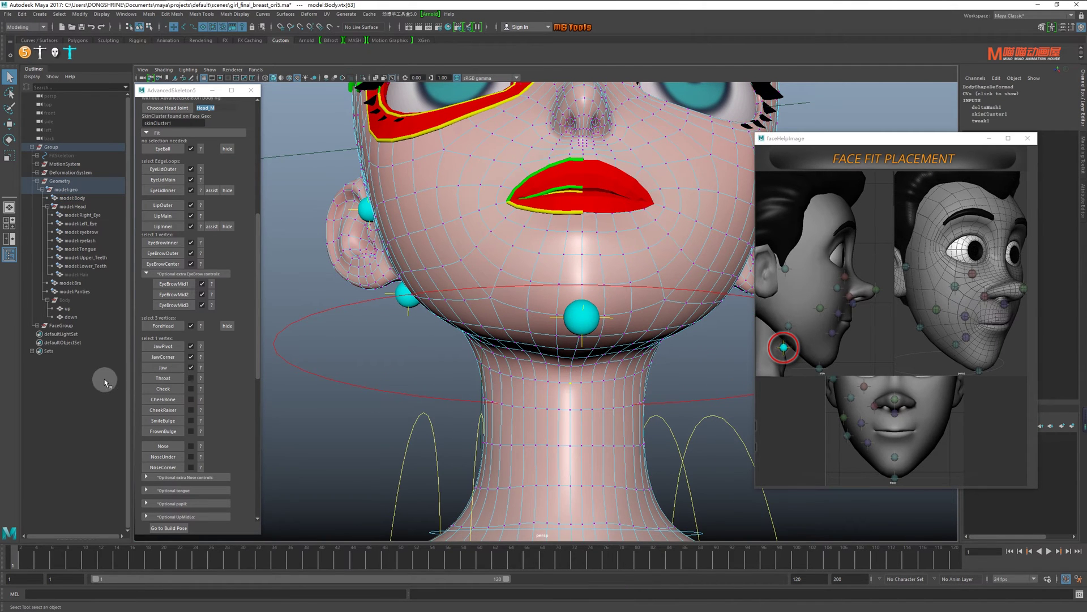
{"action": "left_click", "coordinate": [163, 378]}
Step: Place the Cheek marker on a cheek vertex from a side profile
{"action": "left_click", "coordinate": [201, 391]}
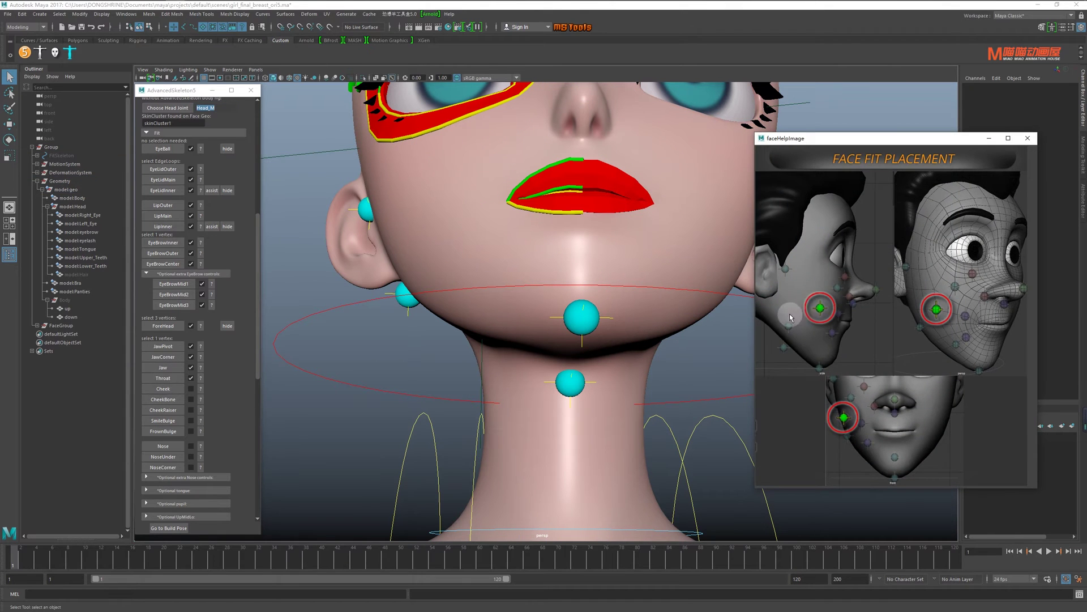
{"action": "left_click_drag", "start_coordinate": [366, 272], "coordinate": [425, 327], "text": "alt"}
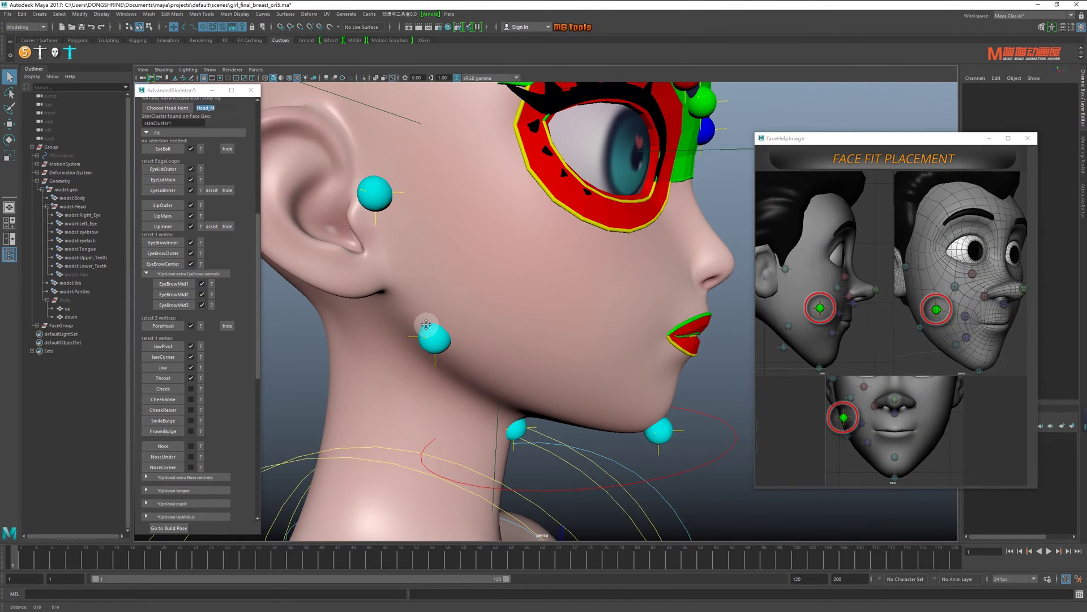
{"action": "left_click", "coordinate": [574, 308]}
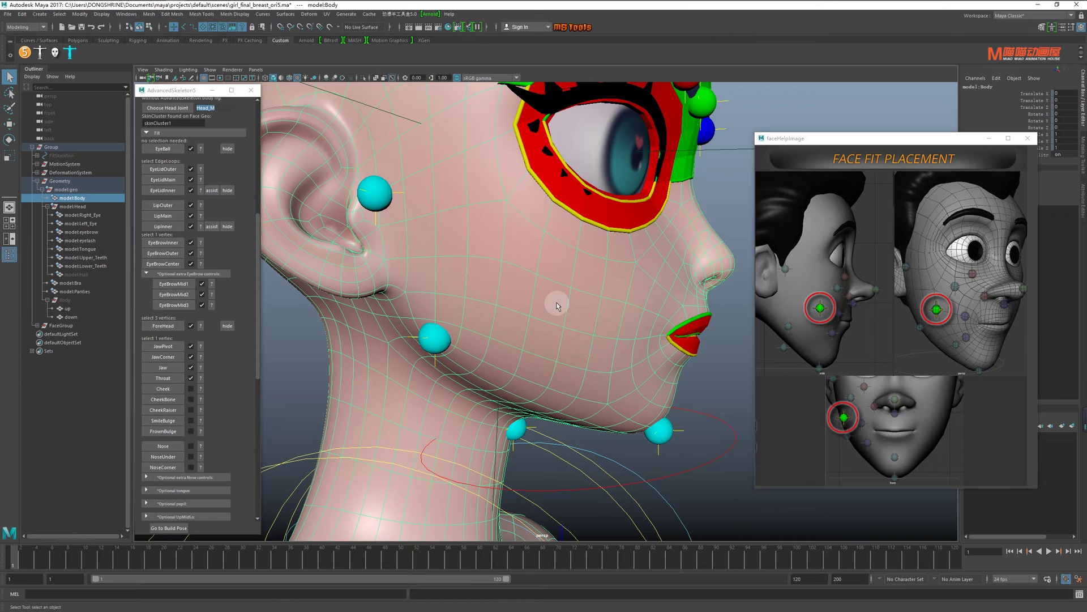
{"action": "right_click_drag", "start_coordinate": [569, 322], "coordinate": [502, 320]}
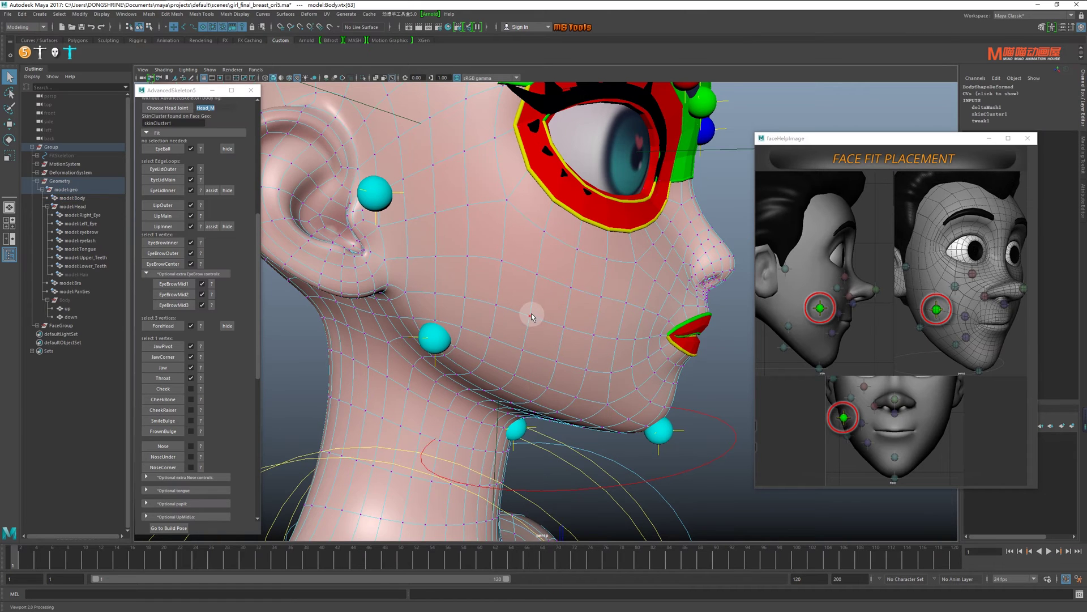
{"action": "left_click", "coordinate": [168, 390]}
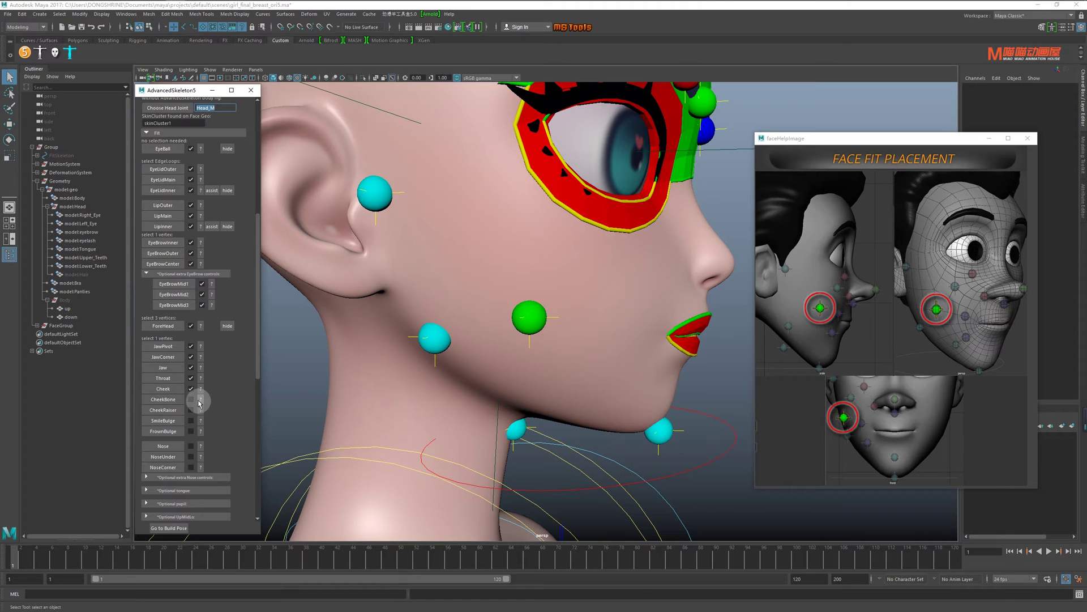
Step: Place the CheekBone marker on a cheekbone vertex
{"action": "left_click", "coordinate": [200, 400]}
{"action": "right_click", "coordinate": [575, 339]}
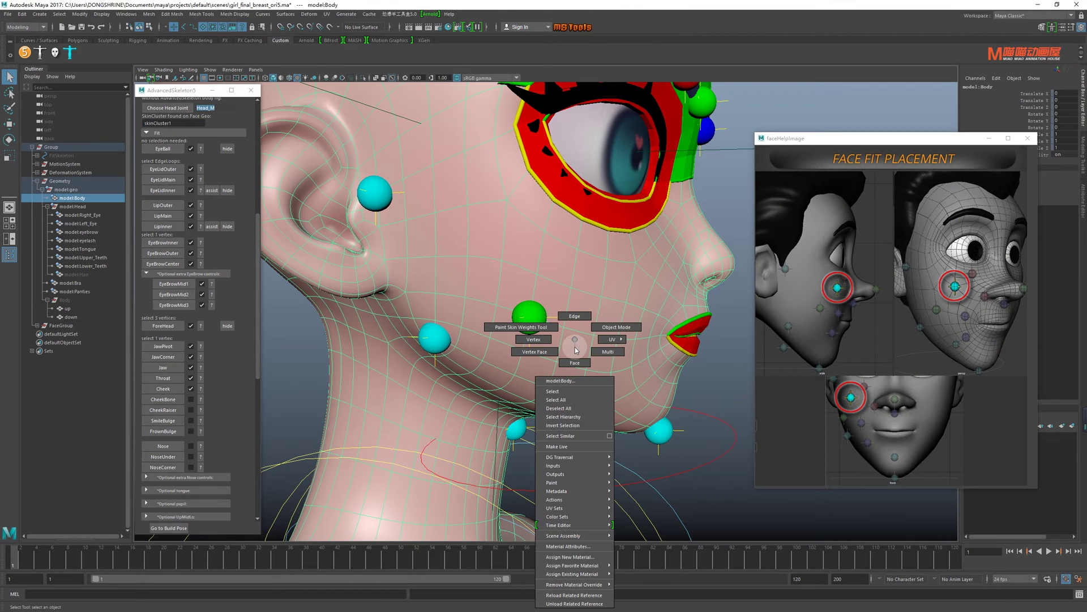
{"action": "left_click", "coordinate": [534, 339]}
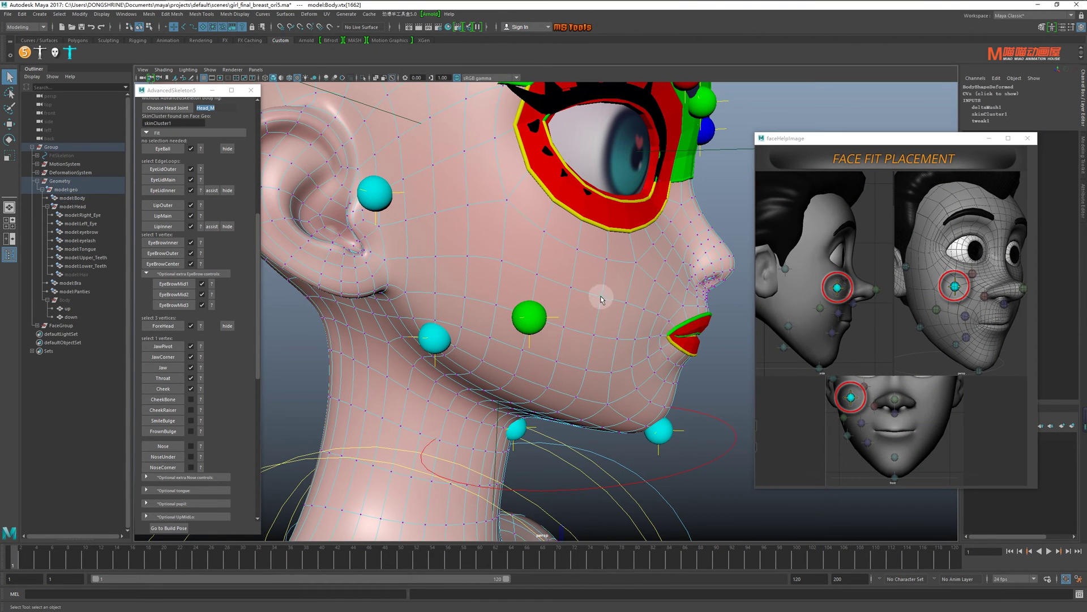
{"action": "left_click", "coordinate": [164, 398]}
{"action": "left_click", "coordinate": [201, 410]}
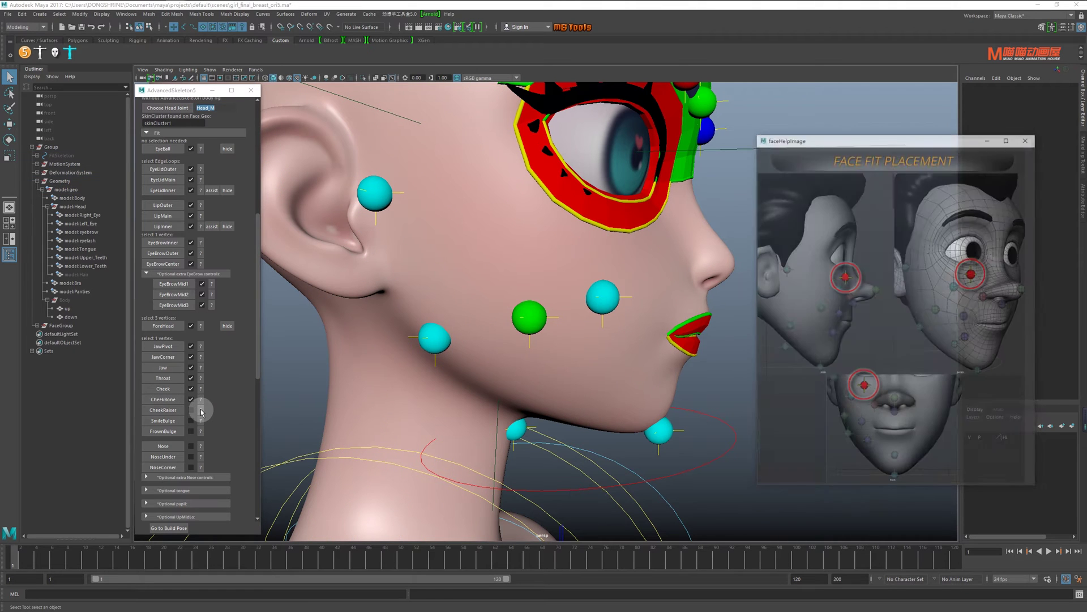
Step: Place the CheekRaiser marker on the upper cheek below the eye
{"action": "left_click", "coordinate": [885, 327]}
{"action": "left_click_drag", "start_coordinate": [595, 272], "coordinate": [516, 283], "text": "alt"}
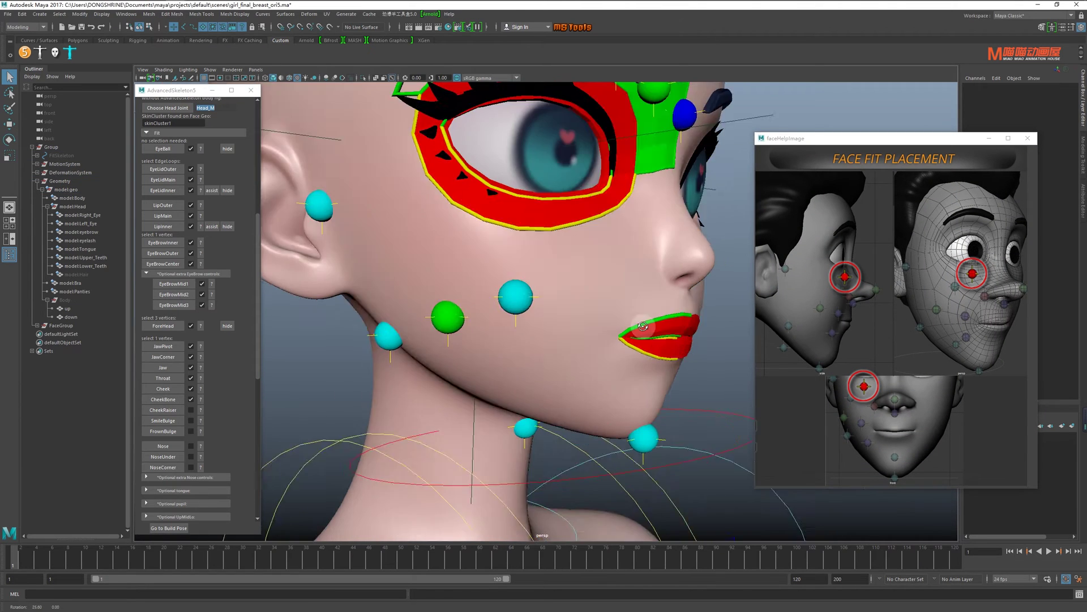
{"action": "left_click", "coordinate": [516, 283]}
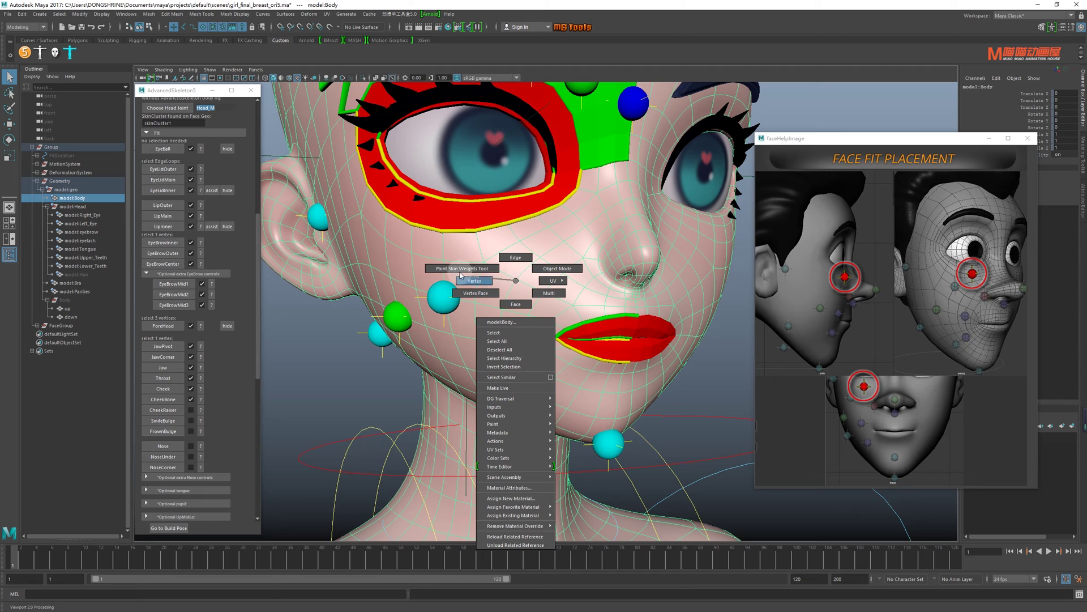
{"action": "right_click_drag", "start_coordinate": [516, 283], "coordinate": [475, 281]}
{"action": "left_click", "coordinate": [483, 263]}
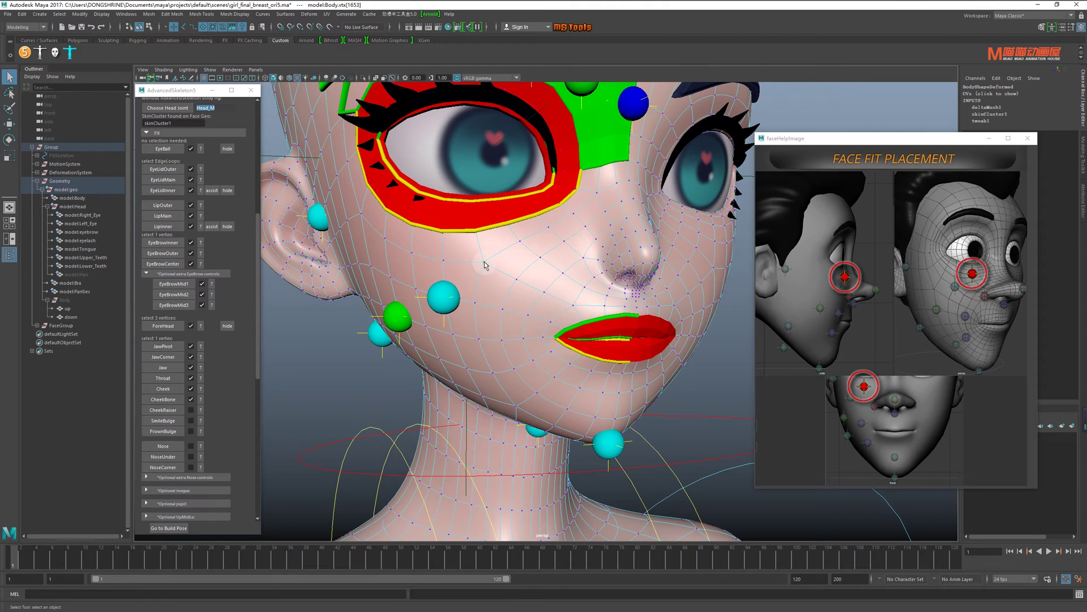
{"action": "left_click", "coordinate": [191, 410]}
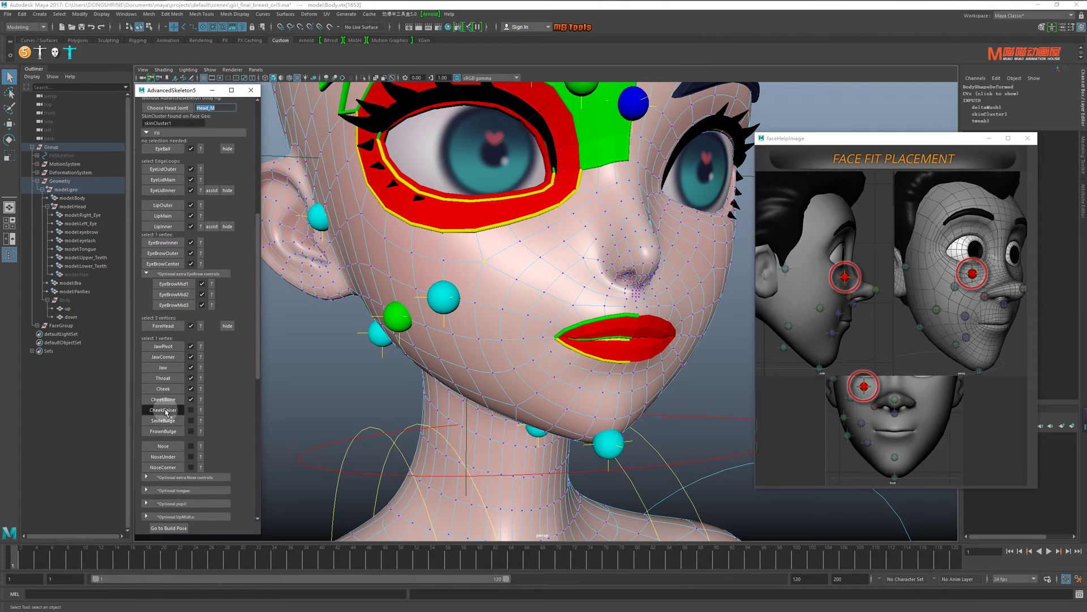
Step: Place the SmileBulge marker on a vertex beside the mouth corner
{"action": "left_click", "coordinate": [201, 420]}
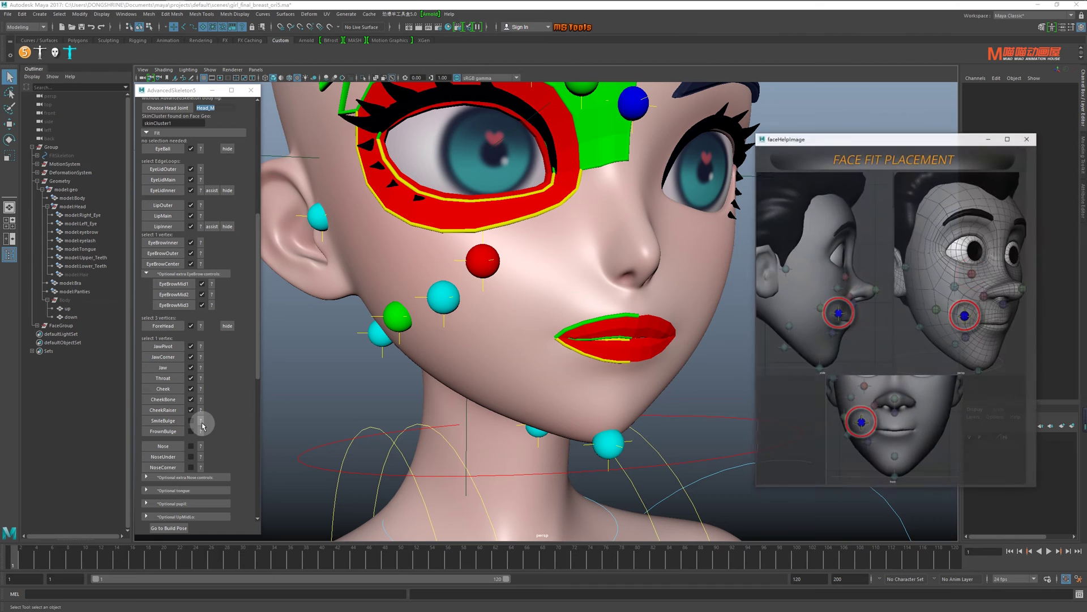
{"action": "left_click", "coordinate": [544, 384]}
{"action": "right_click_drag", "start_coordinate": [544, 321], "coordinate": [530, 317]}
{"action": "left_click", "coordinate": [529, 316]}
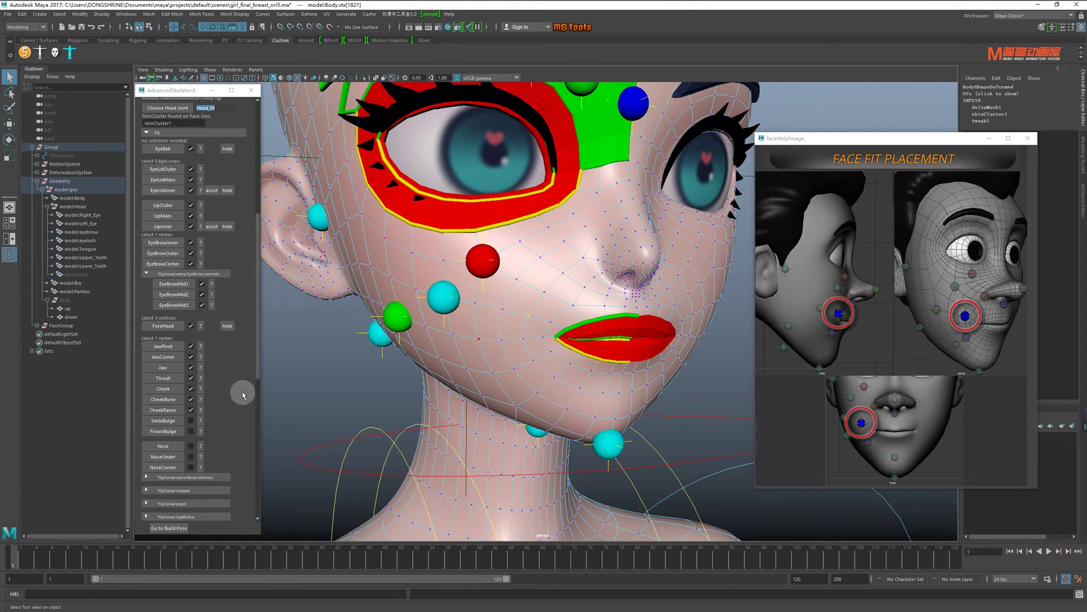
{"action": "left_click", "coordinate": [164, 420]}
Step: Place the FrownBulge marker on a vertex just below the mouth corner
{"action": "left_click", "coordinate": [641, 366]}
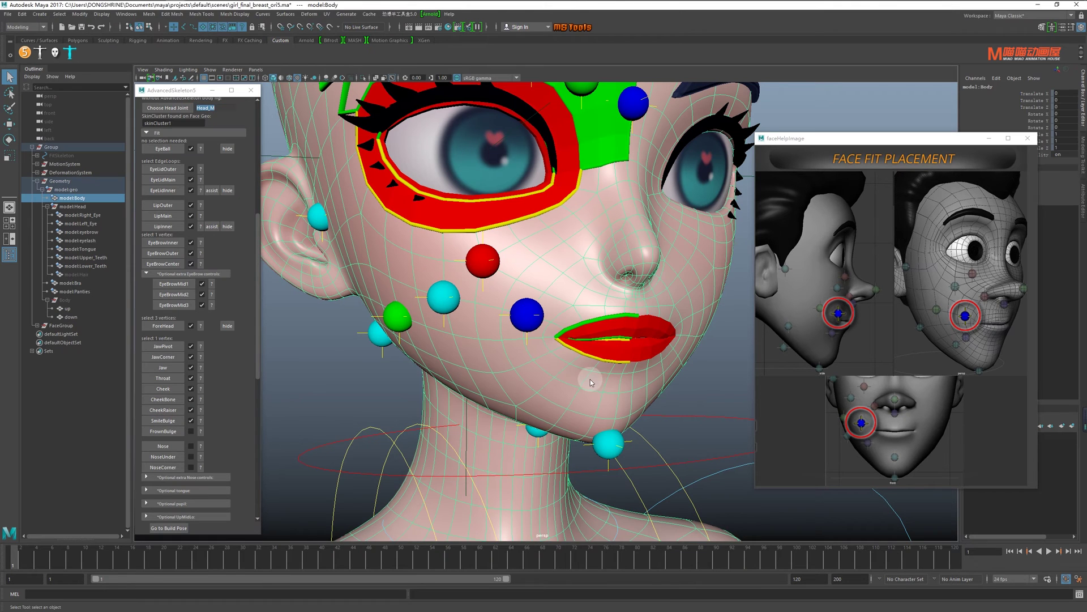
{"action": "right_click_drag", "start_coordinate": [557, 349], "coordinate": [532, 347]}
{"action": "left_click", "coordinate": [533, 360]}
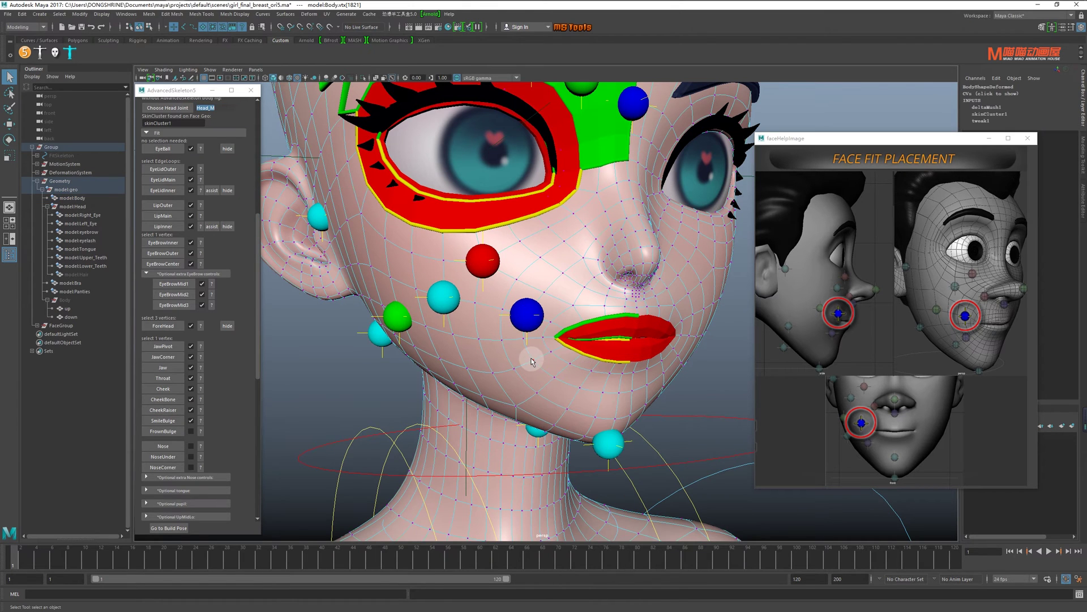
{"action": "left_click", "coordinate": [164, 431]}
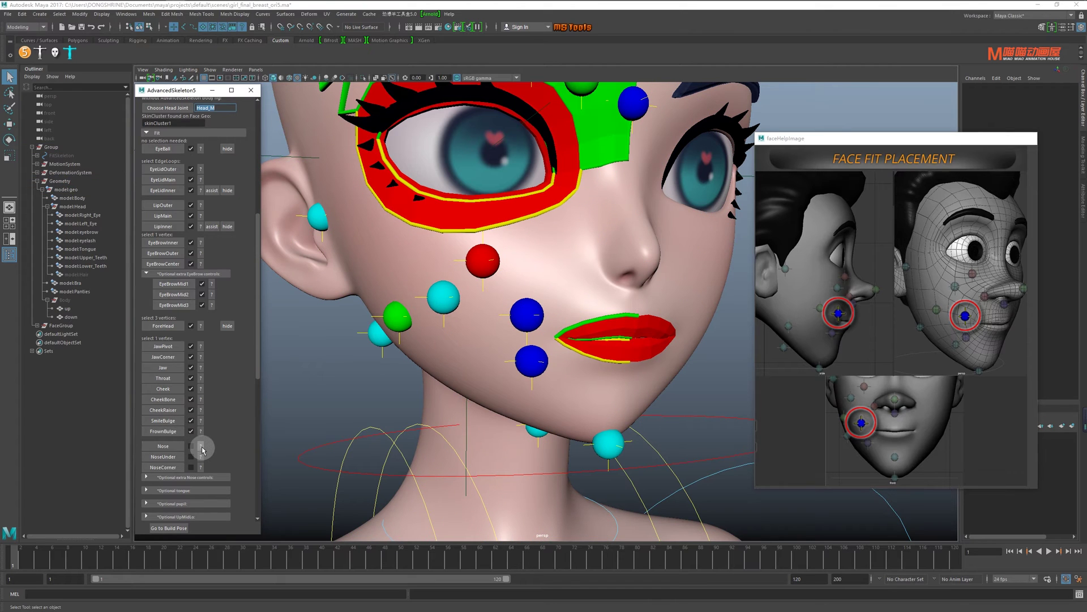
{"action": "left_click", "coordinate": [202, 447]}
Step: Place the Nose marker on the vertex at the nose tip
{"action": "left_click", "coordinate": [643, 262]}
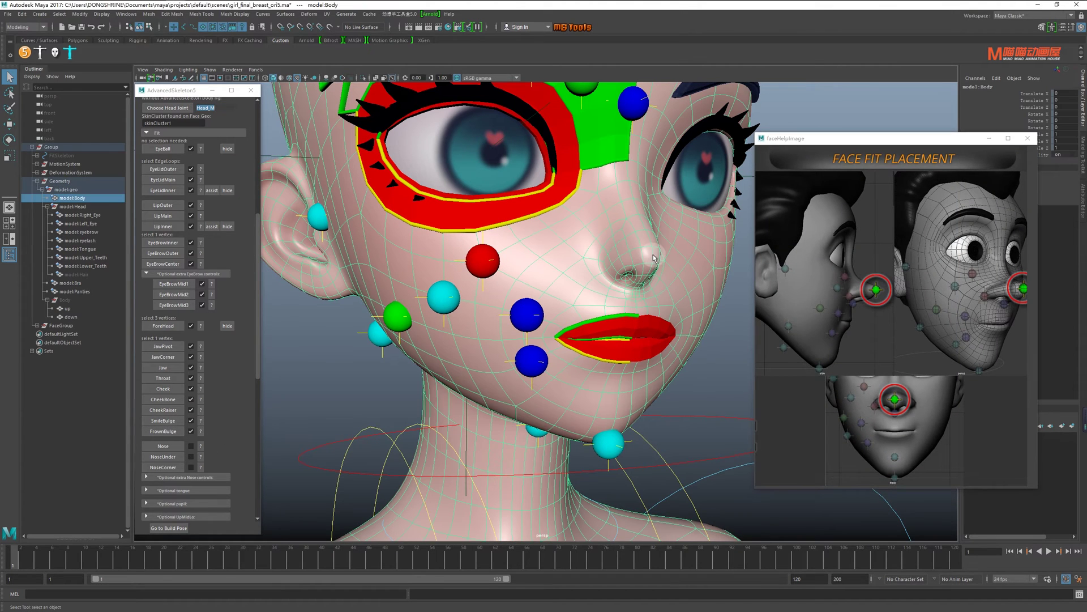
{"action": "right_click_drag", "start_coordinate": [653, 254], "coordinate": [599, 259]}
{"action": "left_click_drag", "start_coordinate": [600, 259], "coordinate": [589, 258], "text": "alt"}
{"action": "left_click", "coordinate": [587, 258]}
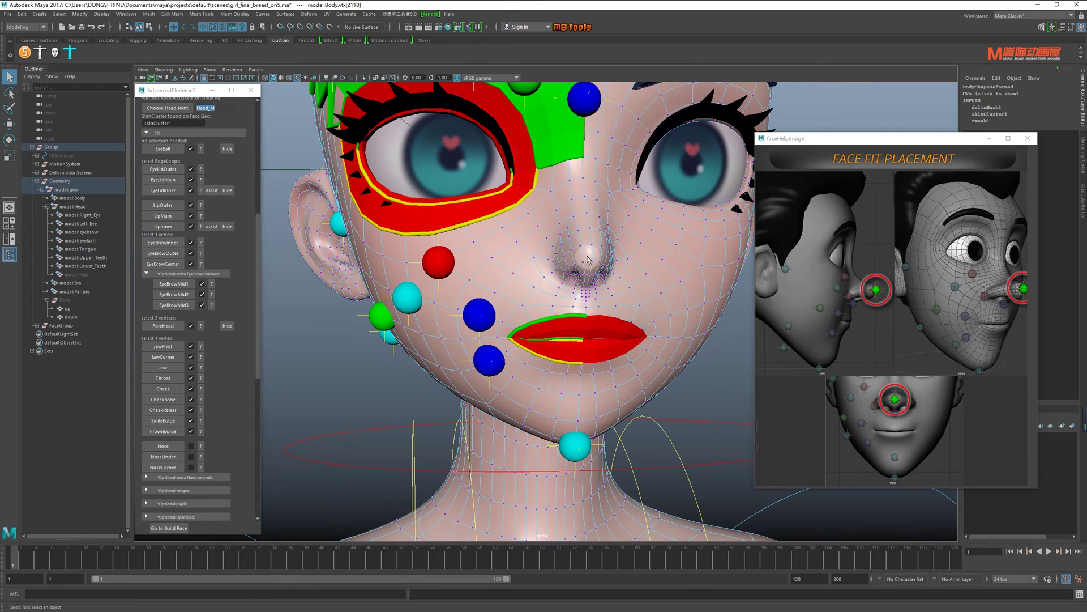
{"action": "left_click", "coordinate": [176, 446]}
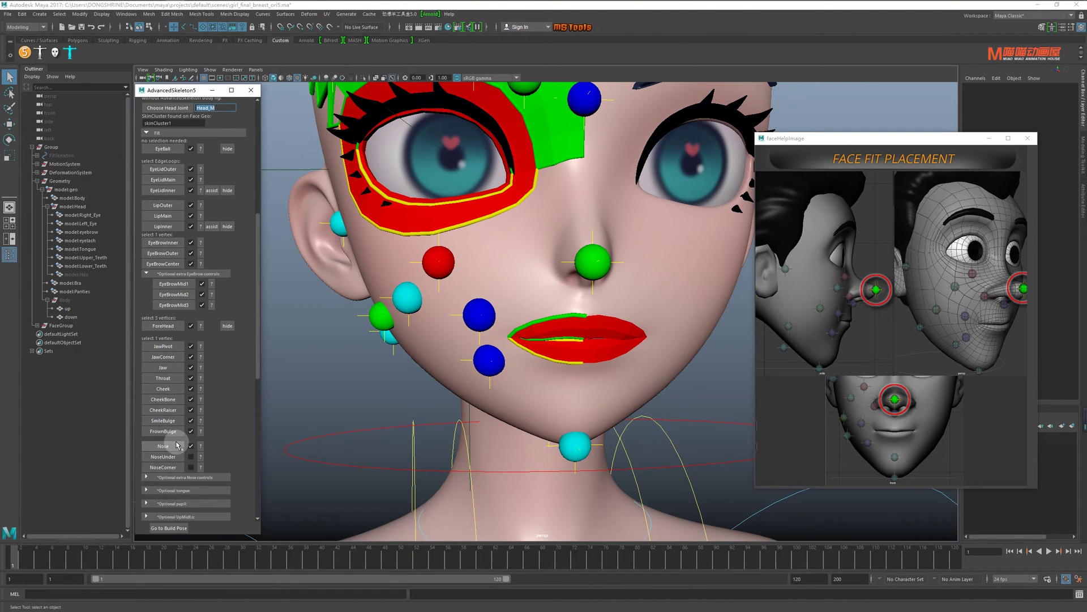
Step: Place the NoseUnder marker on a vertex under the nose
{"action": "left_click", "coordinate": [510, 371]}
{"action": "scroll", "coordinate": [567, 317], "scroll_direction": "up", "scroll_amount": 5}
{"action": "right_click_drag", "start_coordinate": [628, 271], "coordinate": [577, 274]}
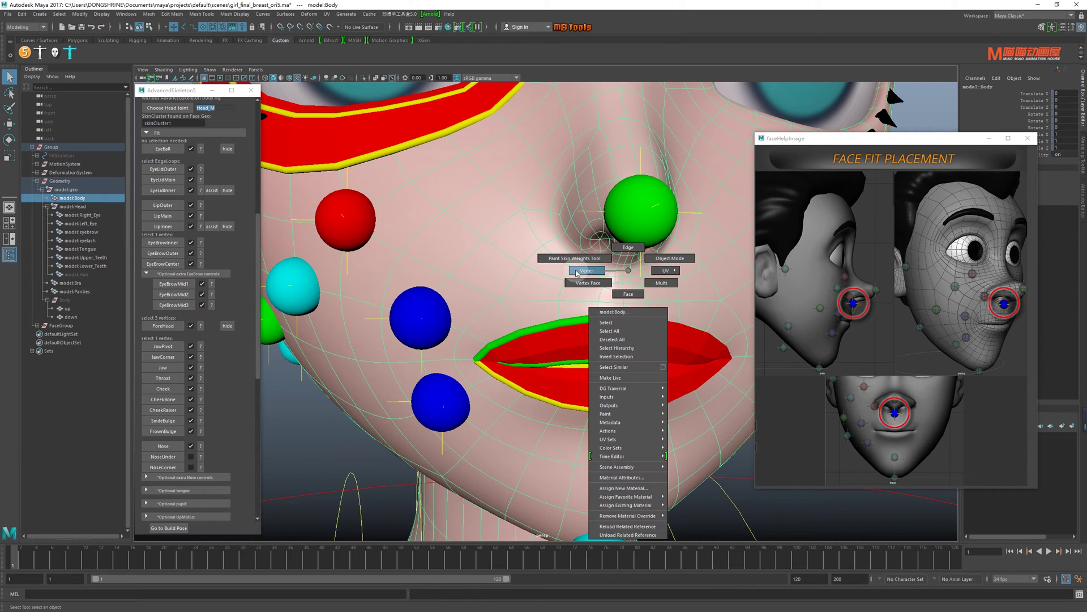
{"action": "left_click", "coordinate": [626, 274]}
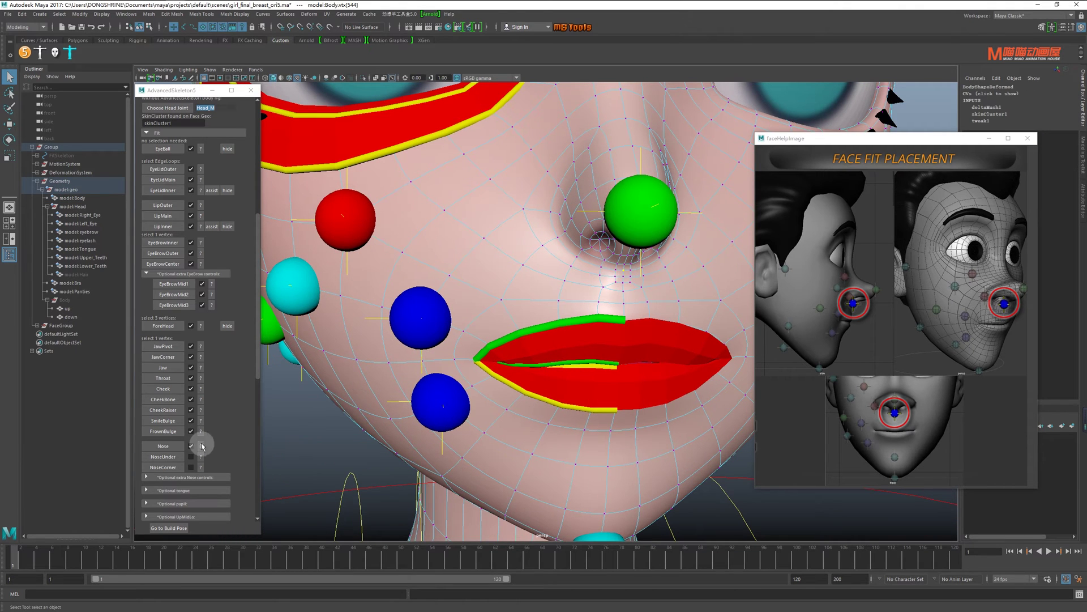
{"action": "left_click", "coordinate": [163, 457]}
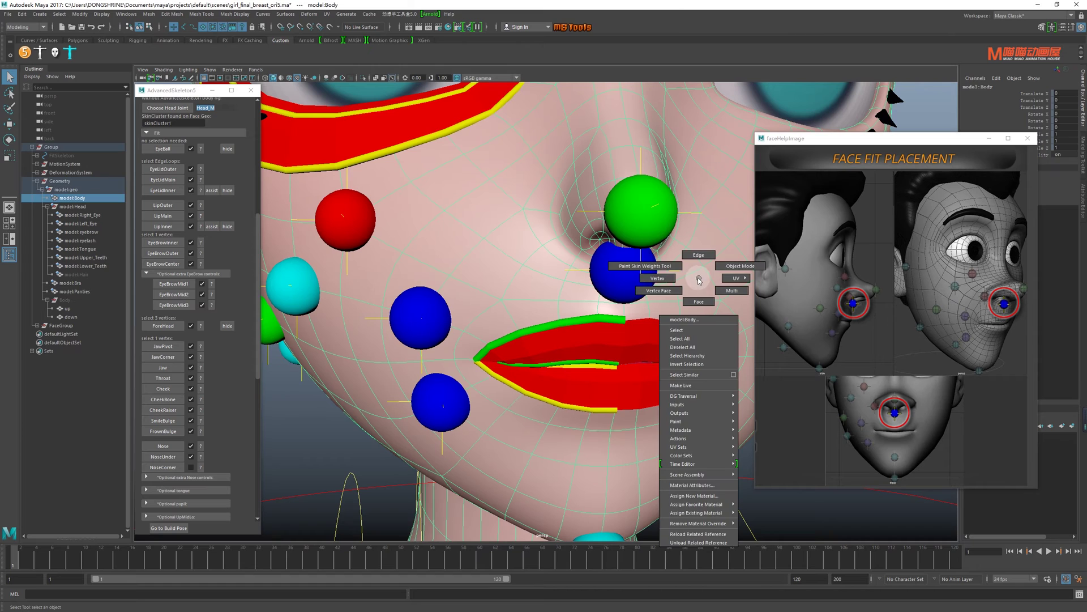
Step: Place the NoseCorner marker at the nostril edge and expand the optional extra nose controls
{"action": "right_click_drag", "start_coordinate": [700, 281], "coordinate": [651, 278]}
{"action": "left_click", "coordinate": [651, 278]}
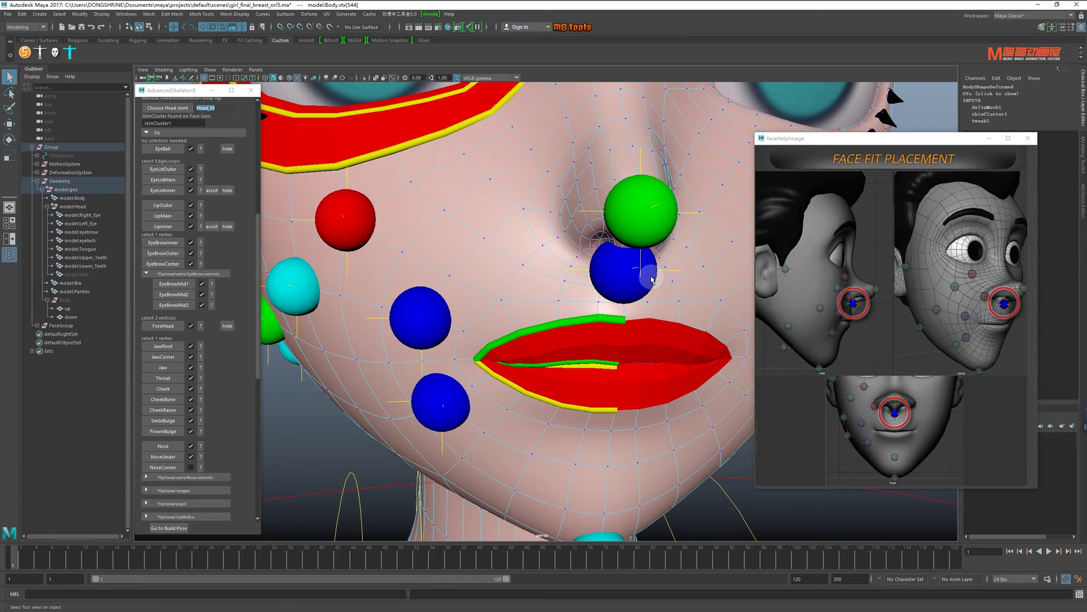
{"action": "left_click", "coordinate": [201, 468]}
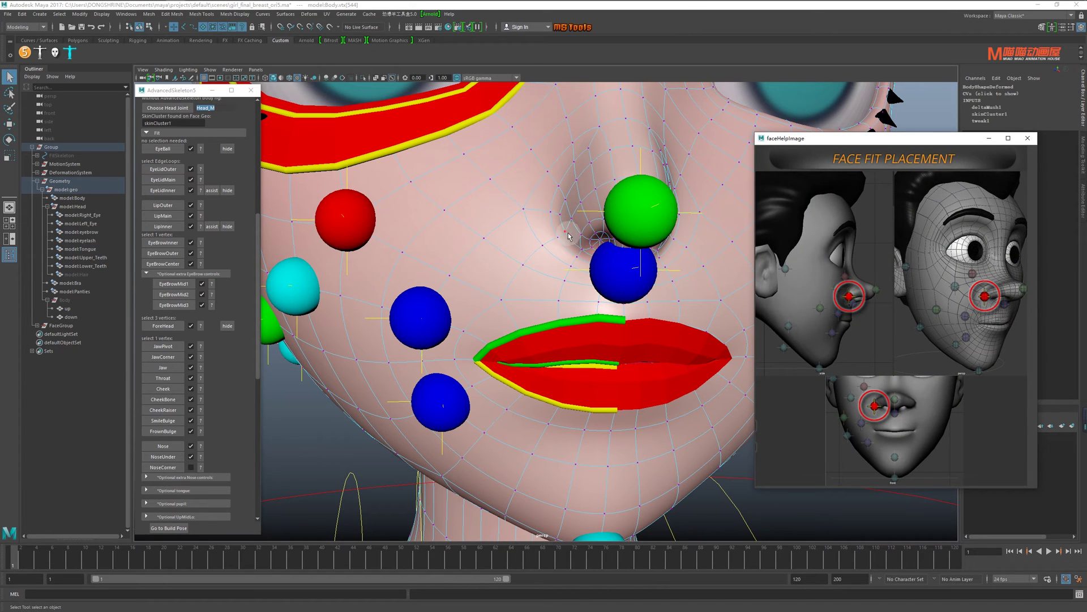
{"action": "mouse_move", "coordinate": [583, 252]}
{"action": "left_mouse_down", "text": "alt"}
{"action": "mouse_move", "coordinate": [574, 244]}
{"action": "mouse_move", "coordinate": [588, 243]}
{"action": "left_mouse_up", "text": "alt"}
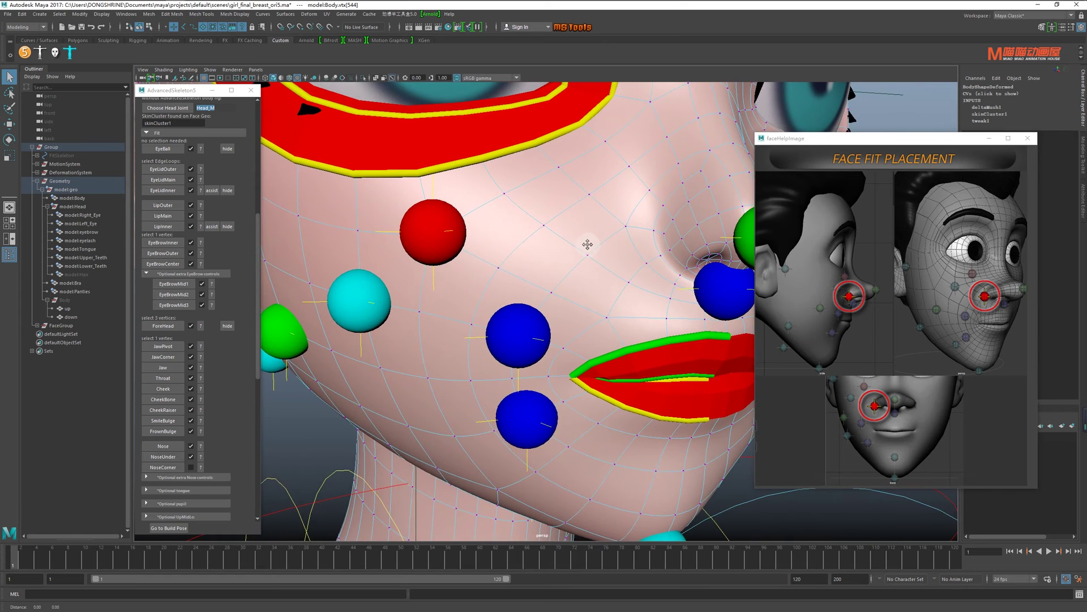
{"action": "middle_click_drag", "start_coordinate": [587, 243], "coordinate": [553, 259], "text": "alt"}
{"action": "left_click", "coordinate": [635, 285]}
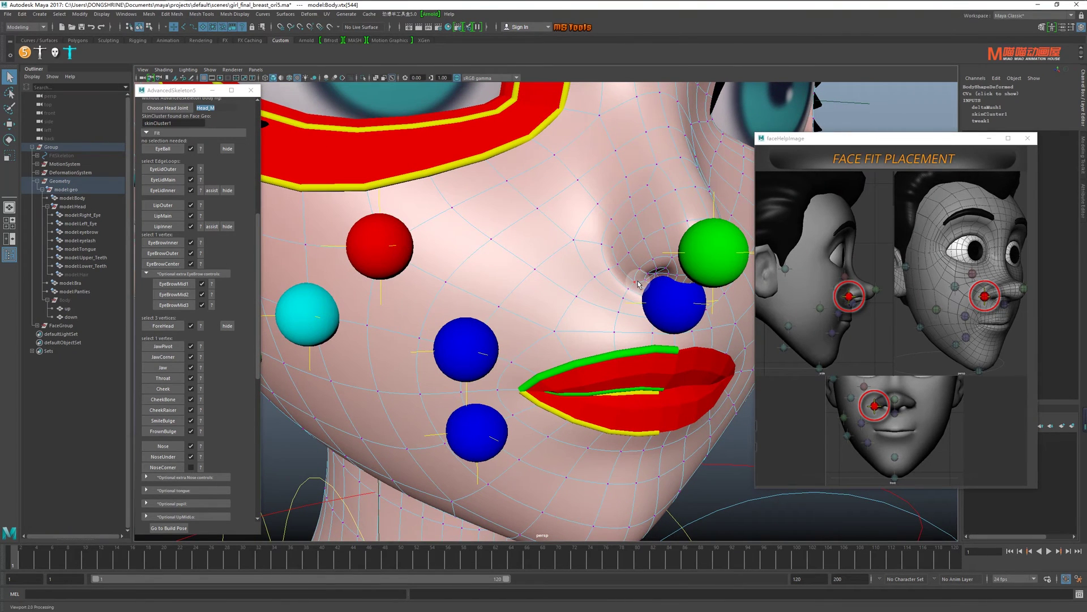
{"action": "left_click", "coordinate": [170, 467]}
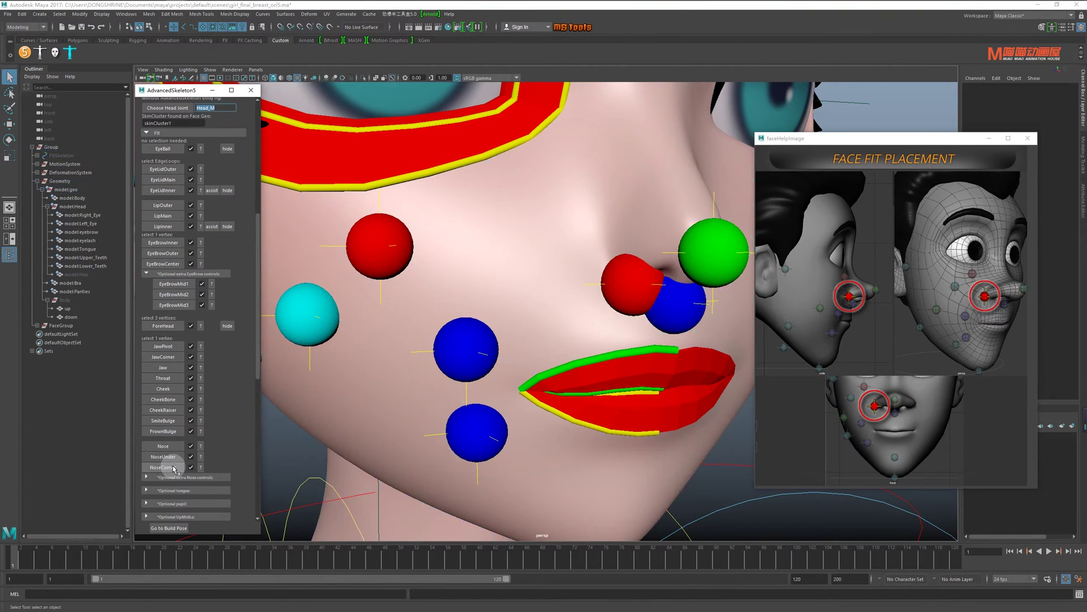
{"action": "left_click", "coordinate": [170, 477]}
{"action": "scroll", "coordinate": [172, 475], "scroll_direction": "down", "scroll_amount": 2}
Step: Place the NoseSide marker on a vertex at the side of the nose
{"action": "scroll", "coordinate": [181, 459], "scroll_direction": "down", "scroll_amount": 2}
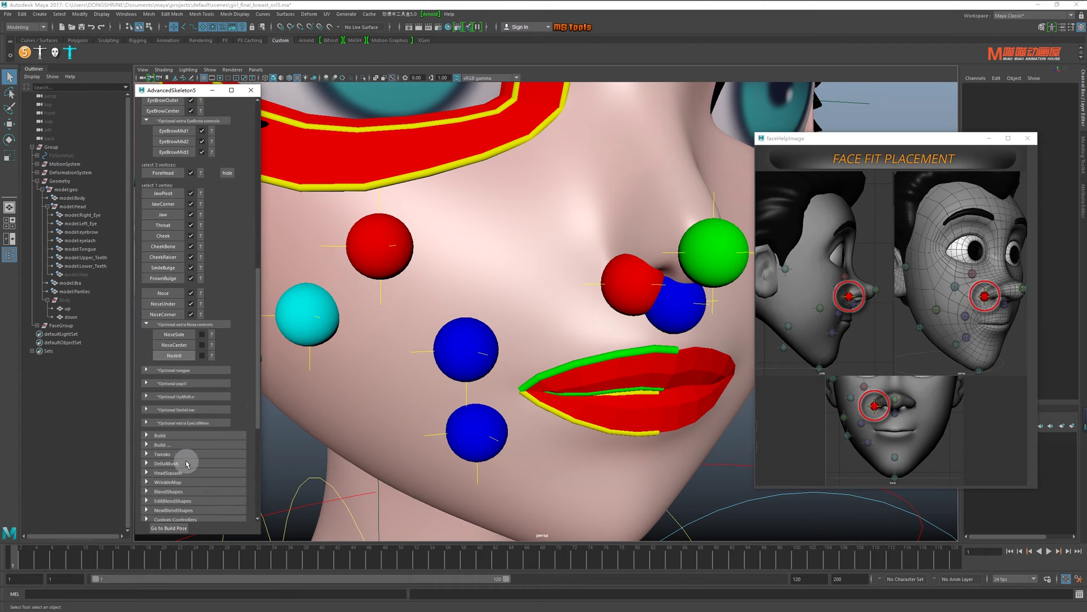
{"action": "scroll", "coordinate": [178, 425], "scroll_direction": "down", "scroll_amount": 3}
{"action": "scroll", "coordinate": [175, 389], "scroll_direction": "down", "scroll_amount": 1}
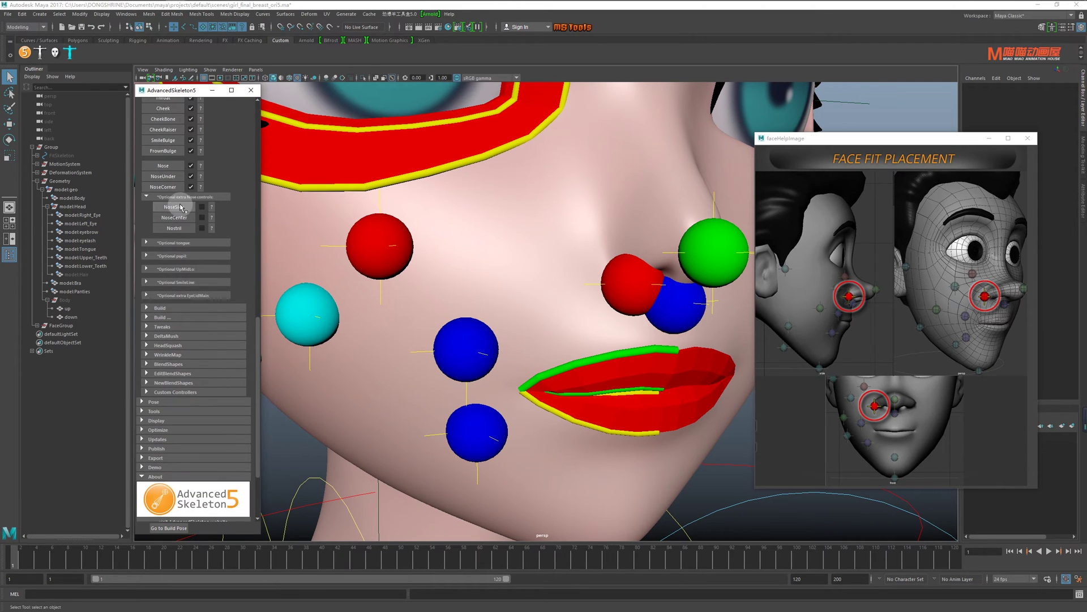
{"action": "left_click", "coordinate": [214, 209]}
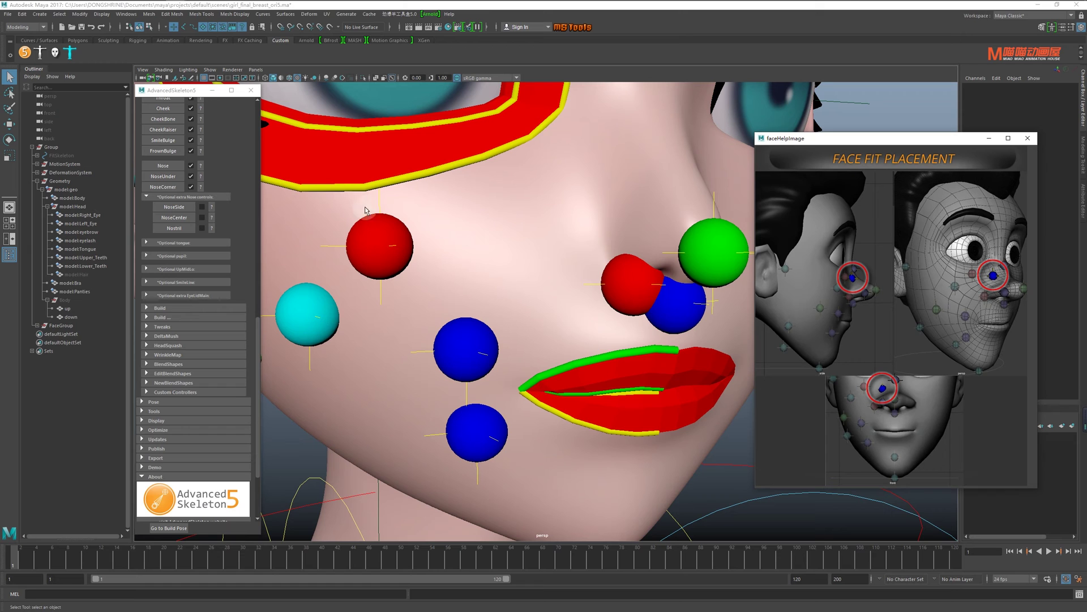
{"action": "left_click", "coordinate": [654, 202]}
{"action": "right_click_drag", "start_coordinate": [654, 202], "coordinate": [586, 182]}
{"action": "left_click", "coordinate": [626, 179]}
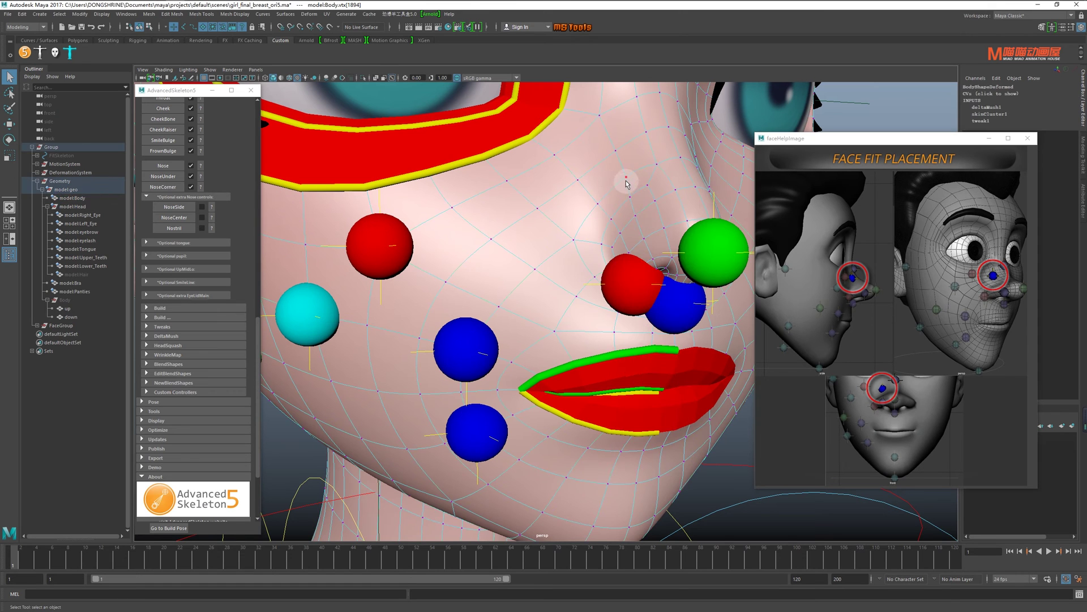
{"action": "middle_click_drag", "start_coordinate": [626, 180], "coordinate": [527, 254], "text": "alt"}
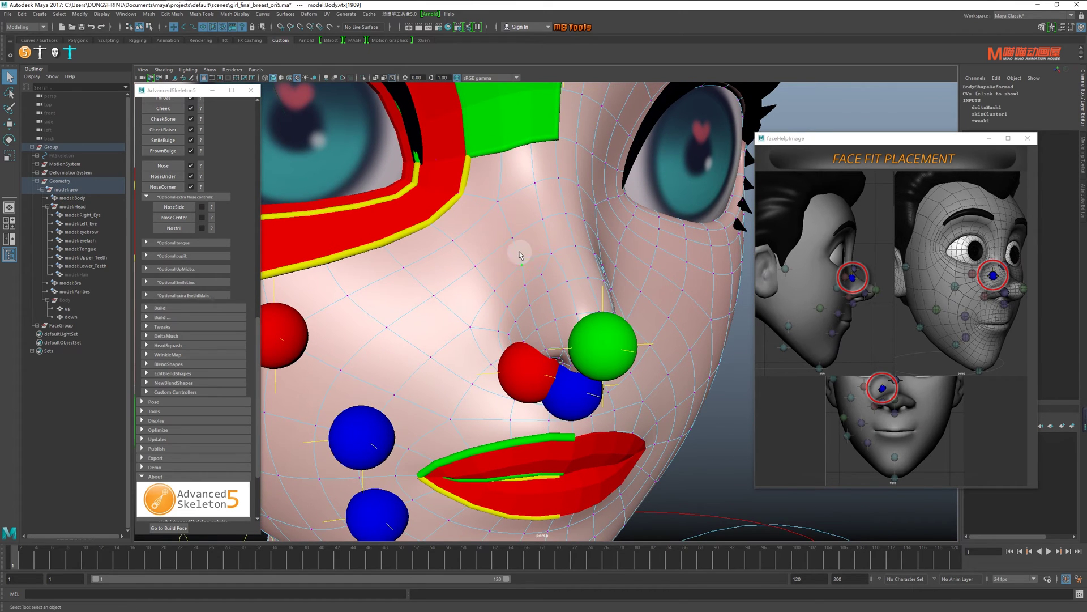
{"action": "left_click", "coordinate": [174, 207]}
Step: Place the NoseCenter marker on a nose-bridge vertex
{"action": "left_click", "coordinate": [213, 218]}
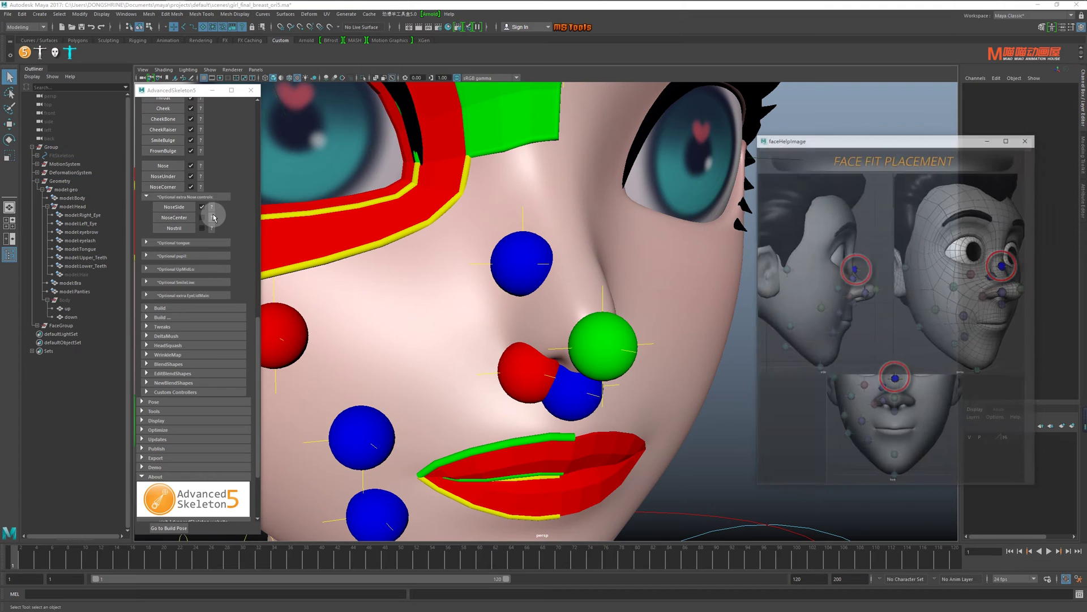
{"action": "left_click", "coordinate": [574, 240]}
{"action": "right_click_drag", "start_coordinate": [574, 238], "coordinate": [529, 238]}
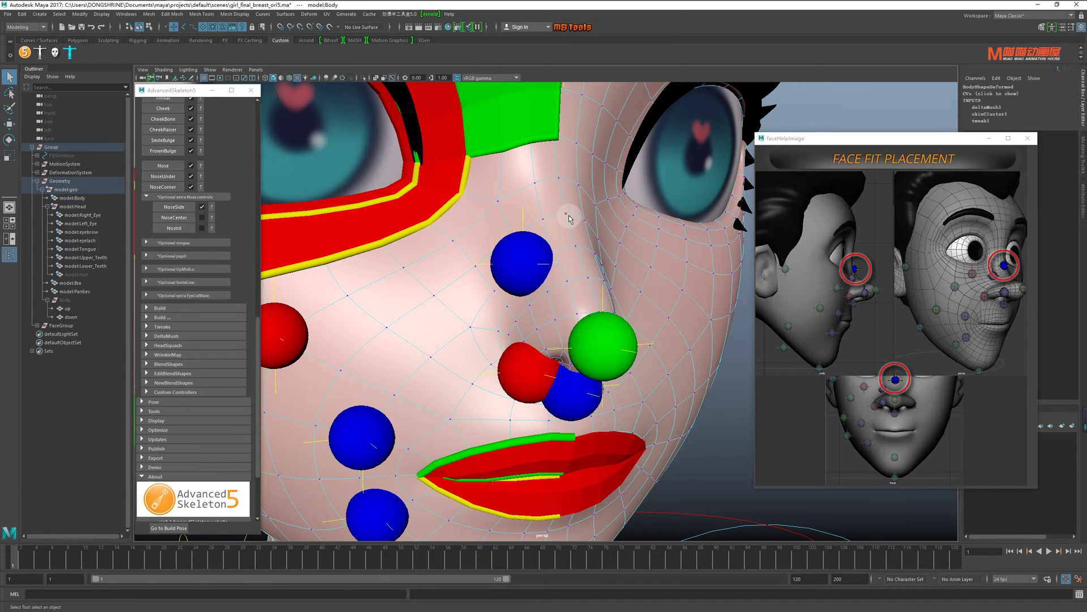
{"action": "left_click", "coordinate": [567, 217]}
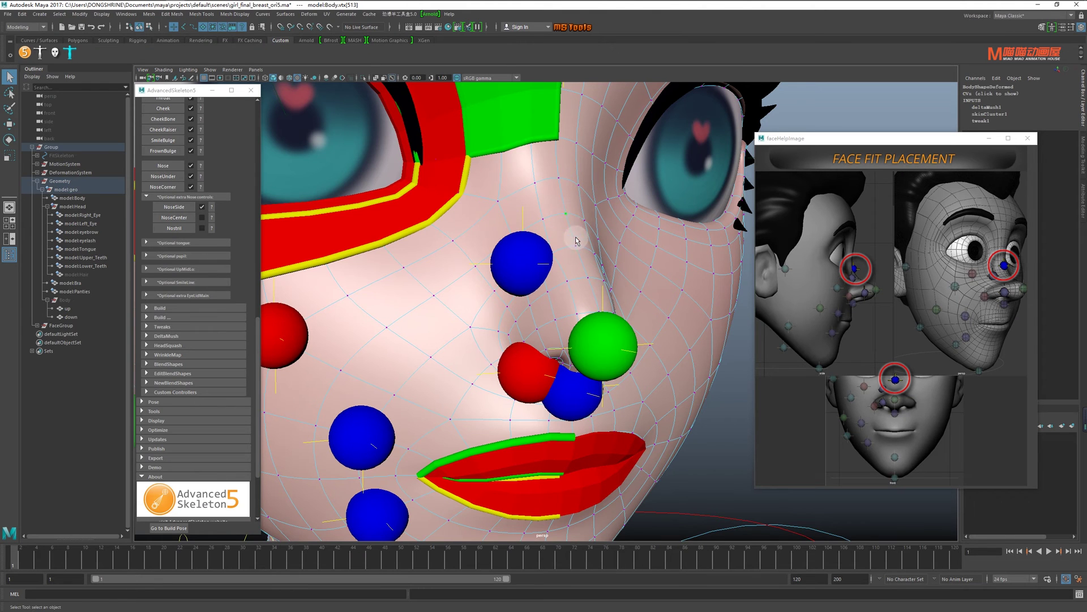
{"action": "mouse_move", "coordinate": [567, 217]}
{"action": "left_mouse_down", "text": "alt"}
{"action": "mouse_move", "coordinate": [576, 266]}
{"action": "mouse_move", "coordinate": [592, 268]}
{"action": "left_mouse_up", "text": "alt"}
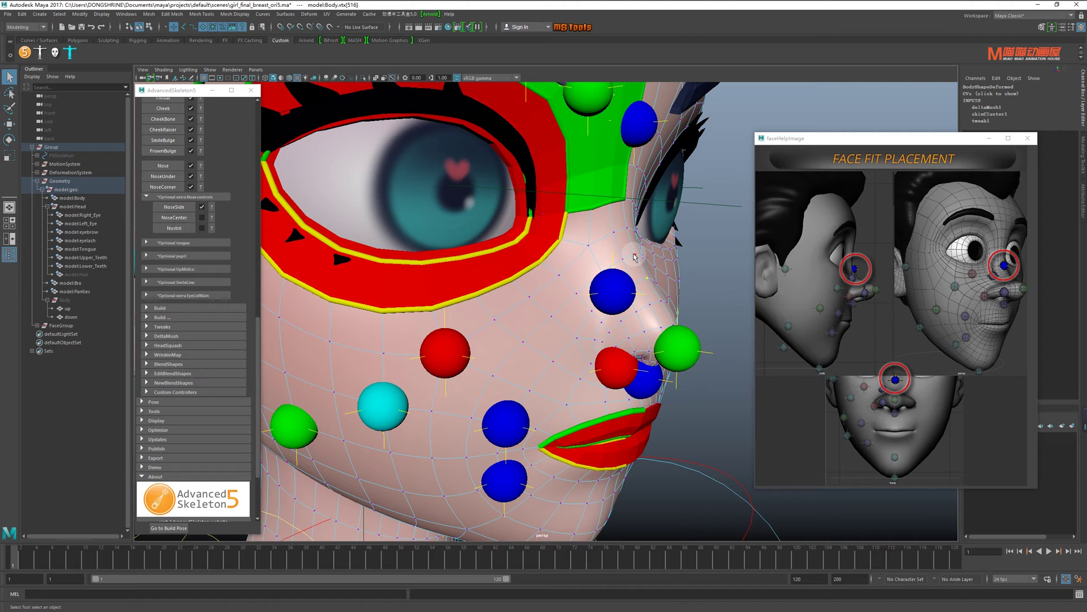
{"action": "left_click", "coordinate": [174, 228]}
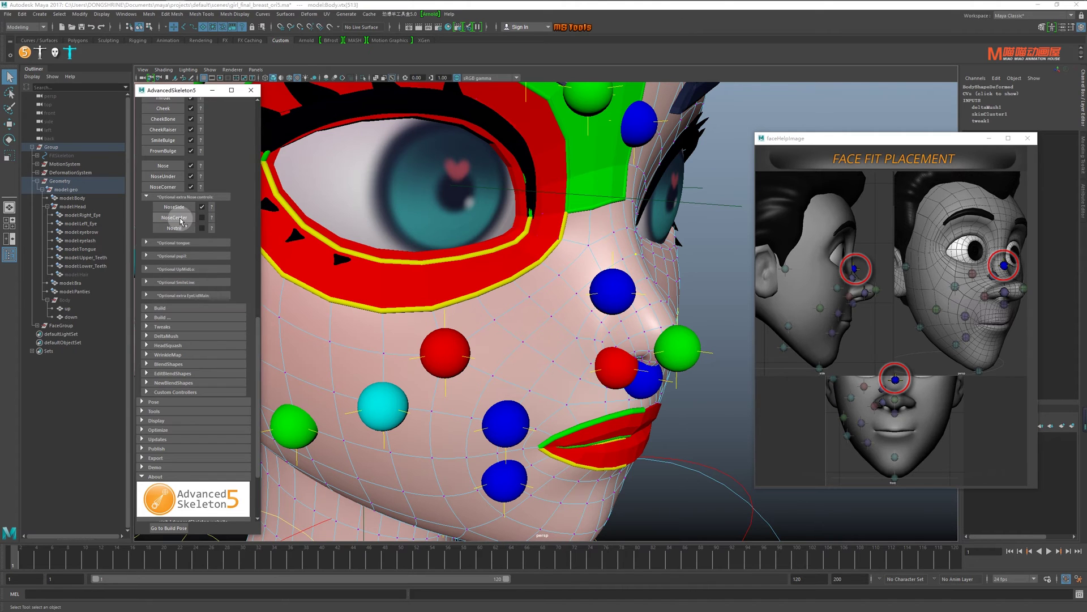
Step: Place the Nostril marker on the nose and return to a frontal face view
{"action": "left_click", "coordinate": [212, 228]}
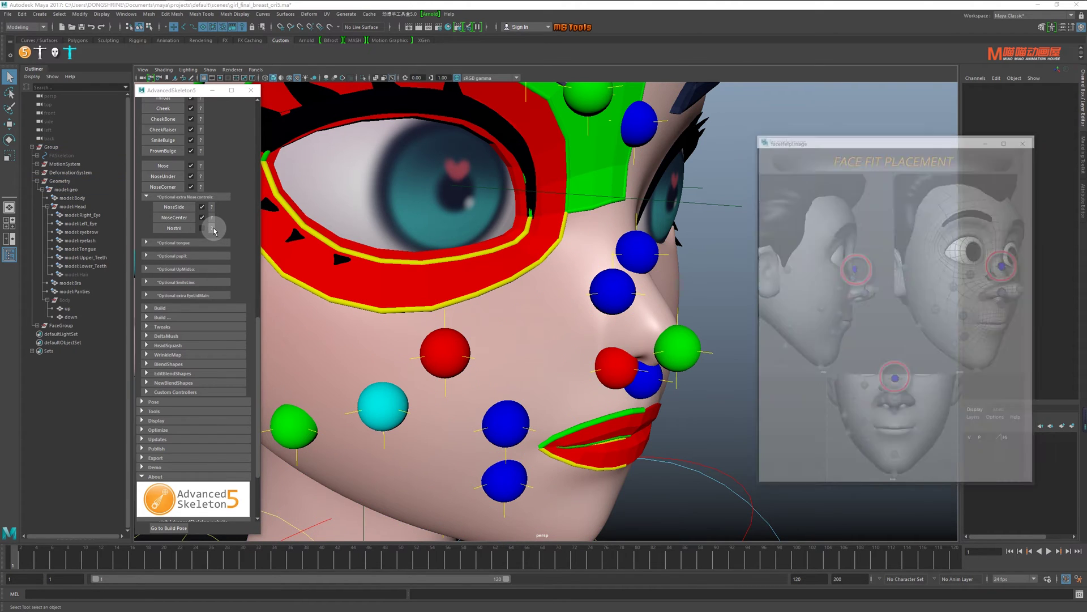
{"action": "left_click", "coordinate": [639, 354]}
{"action": "scroll", "coordinate": [603, 326], "scroll_direction": "up", "scroll_amount": 5}
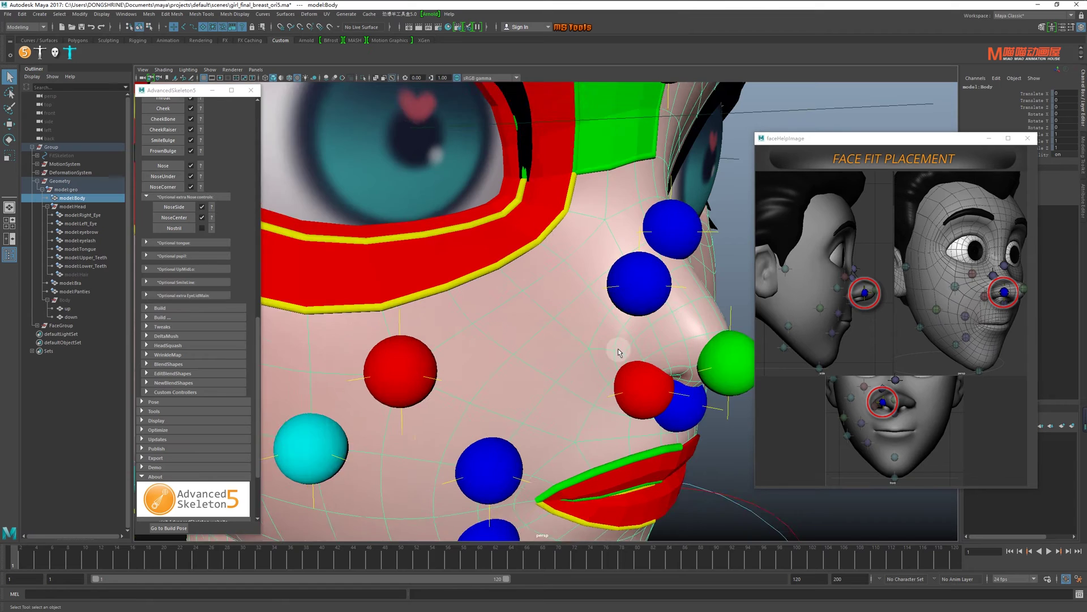
{"action": "scroll", "coordinate": [603, 326], "scroll_direction": "down", "scroll_amount": 2}
{"action": "right_click_drag", "start_coordinate": [601, 331], "coordinate": [597, 330]}
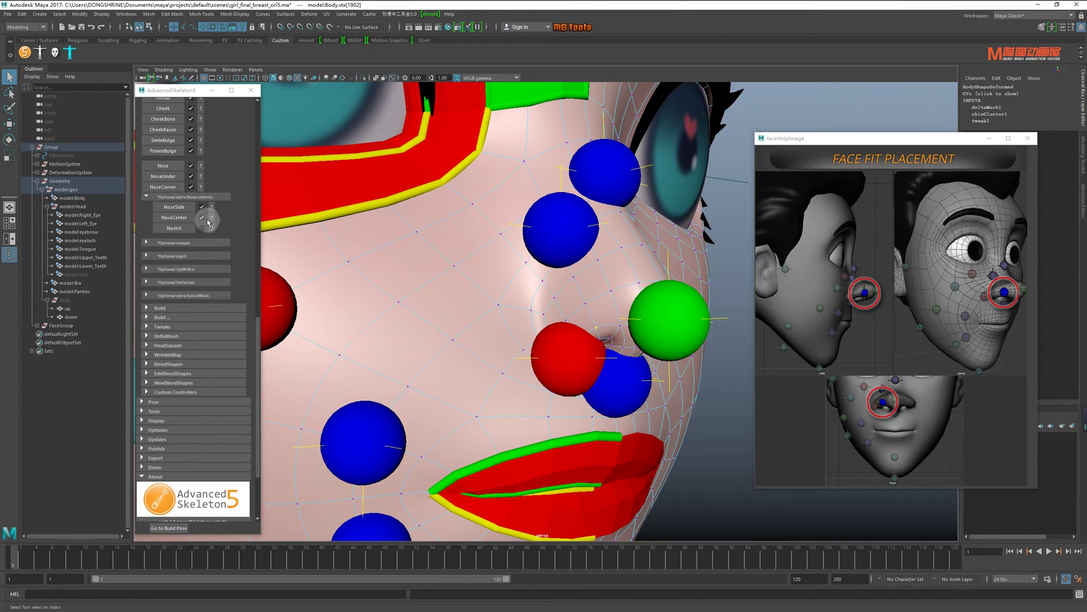
{"action": "left_click", "coordinate": [174, 228]}
{"action": "scroll", "coordinate": [635, 358], "scroll_direction": "down", "scroll_amount": 4}
{"action": "scroll", "coordinate": [634, 358], "scroll_direction": "down", "scroll_amount": 3}
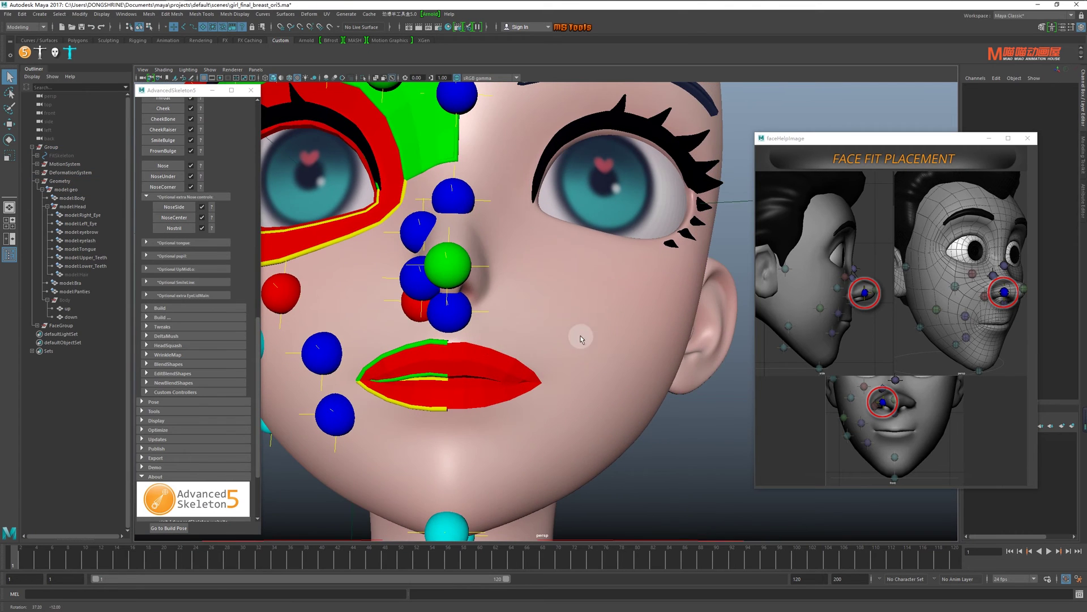
{"action": "mouse_move", "coordinate": [623, 360]}
{"action": "left_mouse_down", "text": "alt"}
{"action": "mouse_move", "coordinate": [541, 369]}
{"action": "mouse_move", "coordinate": [582, 354]}
{"action": "left_mouse_up", "text": "alt"}
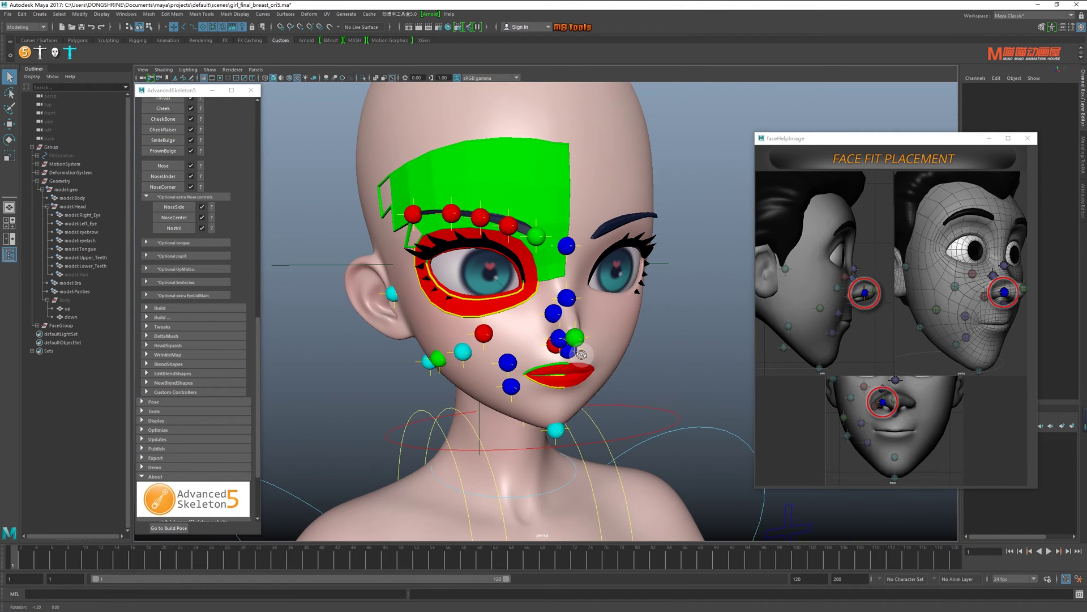
Step: Assign the model:Tongue mesh to the optional Tongue fit
{"action": "left_click", "coordinate": [186, 244]}
{"action": "left_click", "coordinate": [173, 260]}
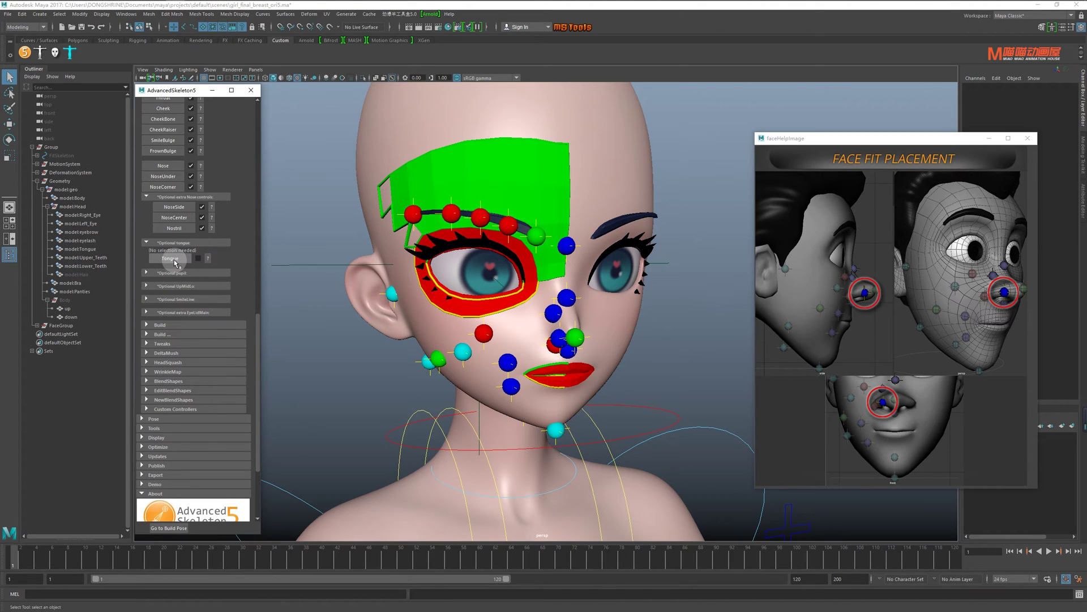
{"action": "left_click", "coordinate": [185, 279]}
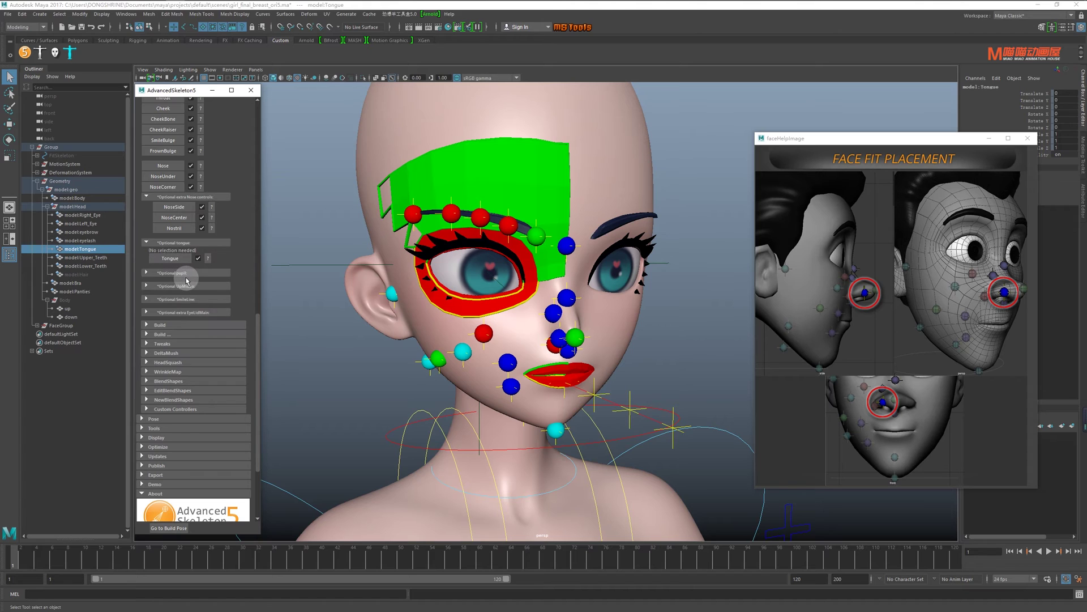
Step: Start the optional Pupil fit on the right eye mesh
{"action": "left_click", "coordinate": [187, 274]}
{"action": "left_click", "coordinate": [178, 285]}
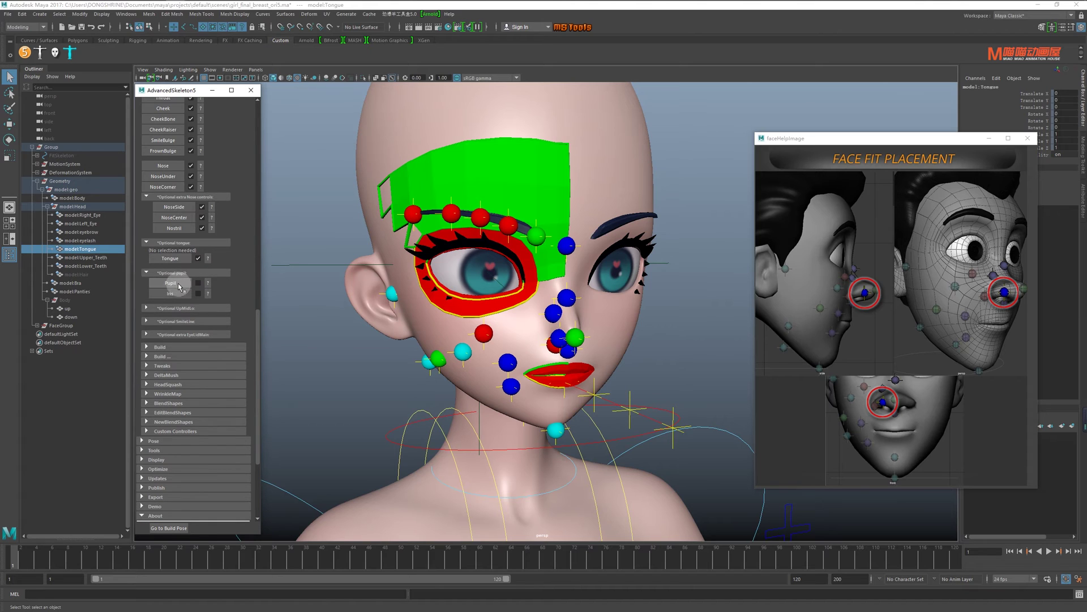
{"action": "left_click", "coordinate": [182, 295]}
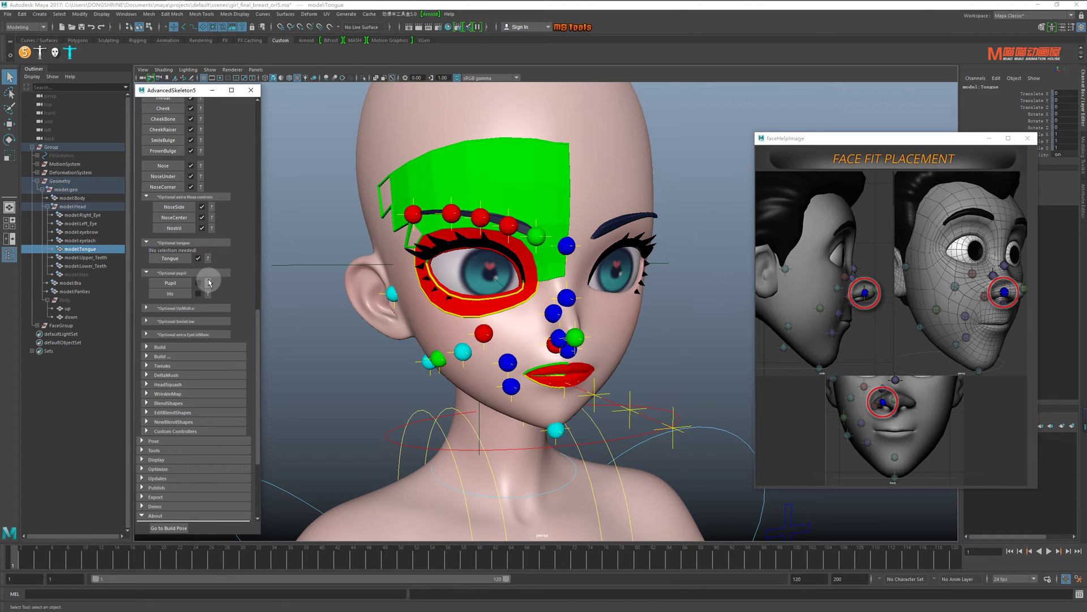
Step: Create the face-fit pupil ring from the edge loop around model:Right_Eye's pupil
{"action": "left_click", "coordinate": [501, 272]}
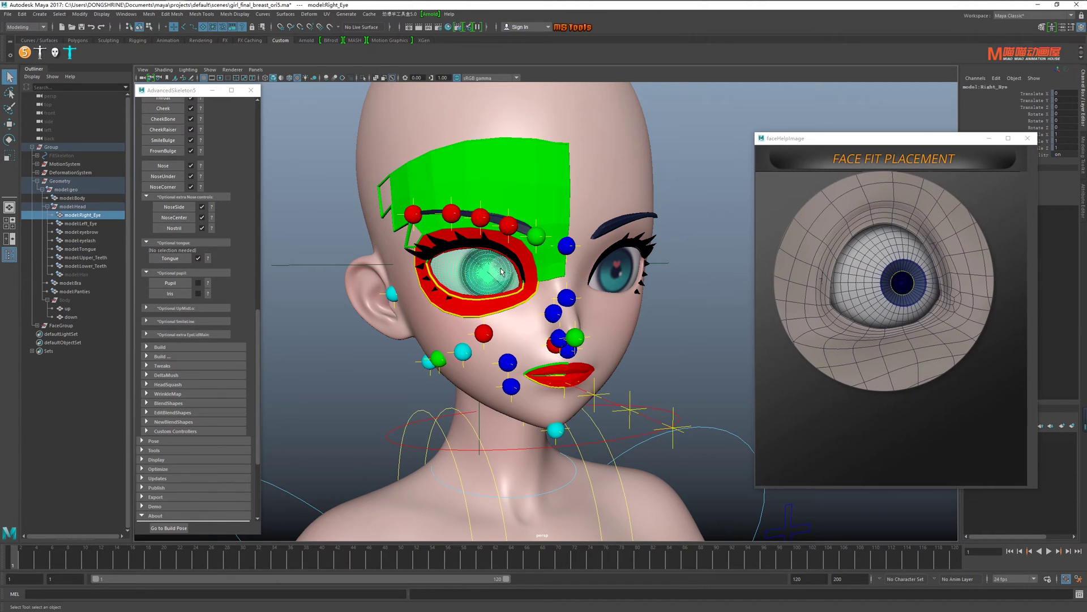
{"action": "right_click_drag", "start_coordinate": [481, 273], "coordinate": [585, 275], "text": "alt"}
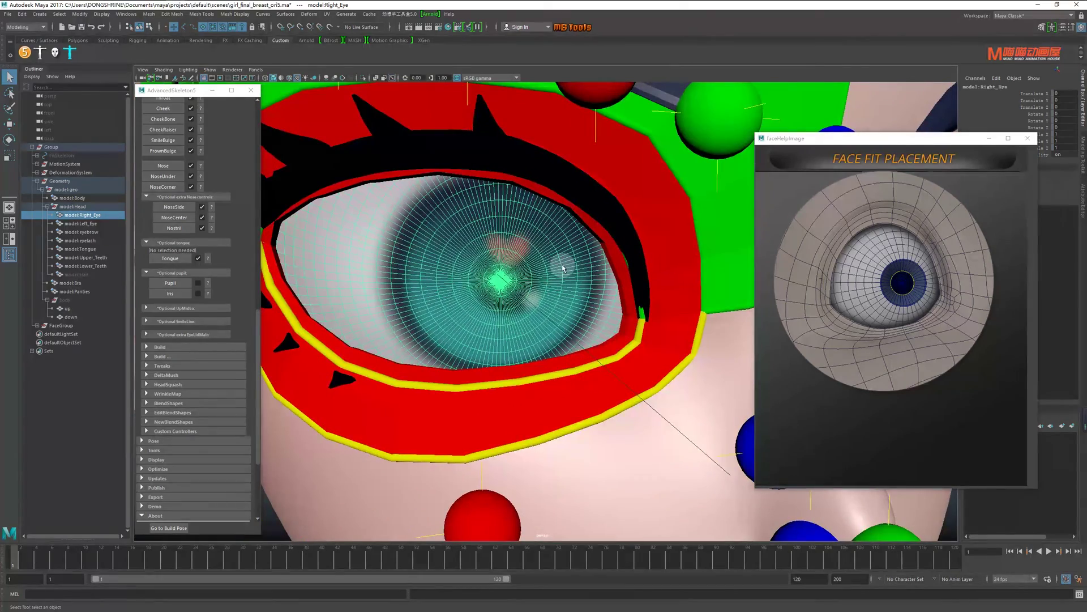
{"action": "right_click", "coordinate": [562, 266]}
{"action": "left_click", "coordinate": [562, 242]}
{"action": "right_click_drag", "start_coordinate": [493, 252], "coordinate": [501, 235], "text": "alt"}
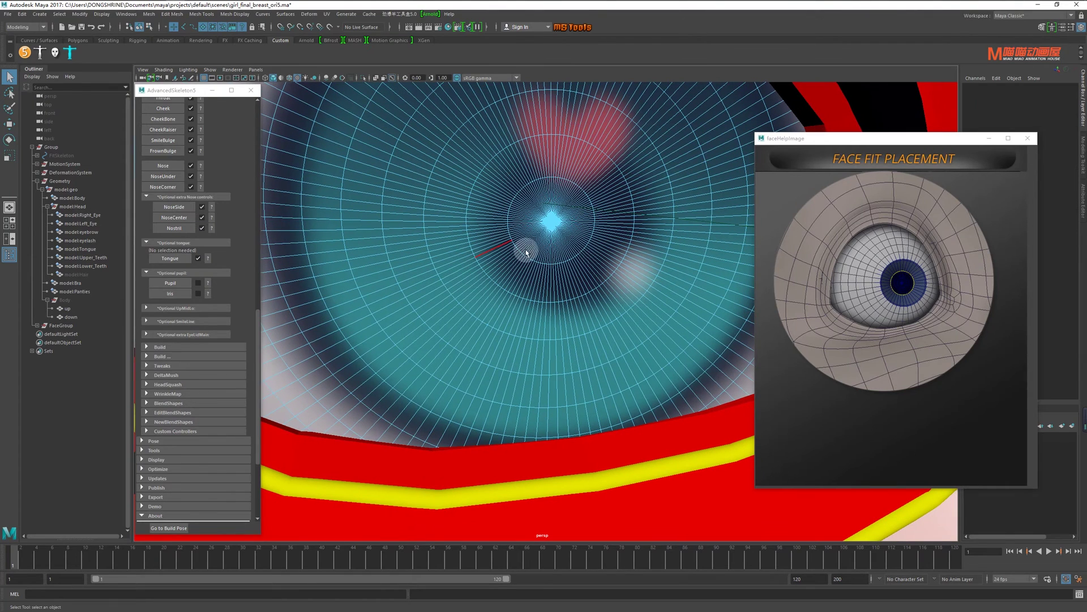
{"action": "double_click", "coordinate": [517, 299]}
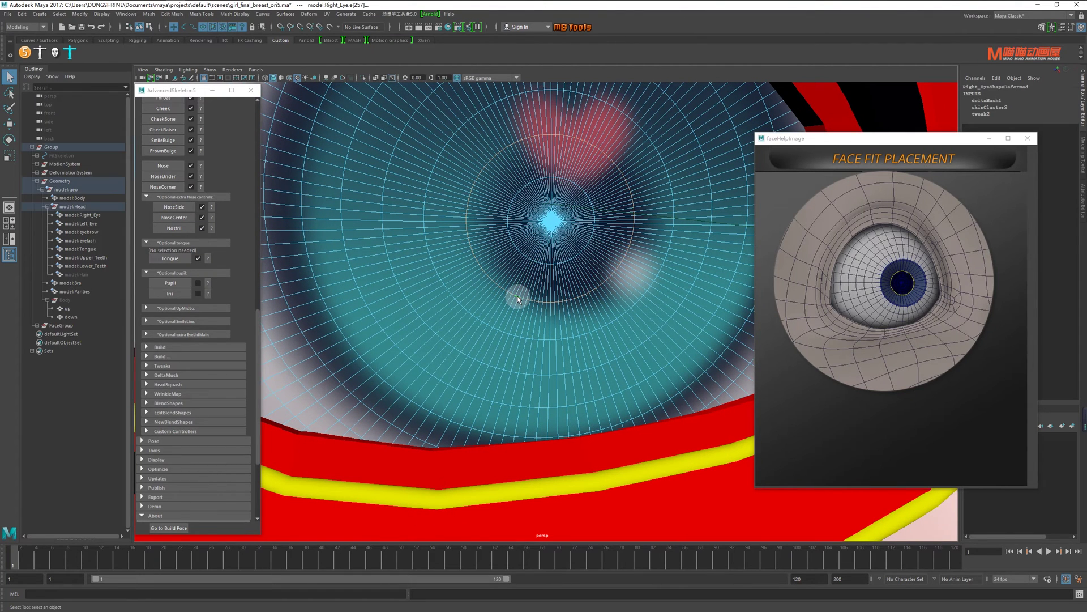
{"action": "left_click", "coordinate": [188, 284]}
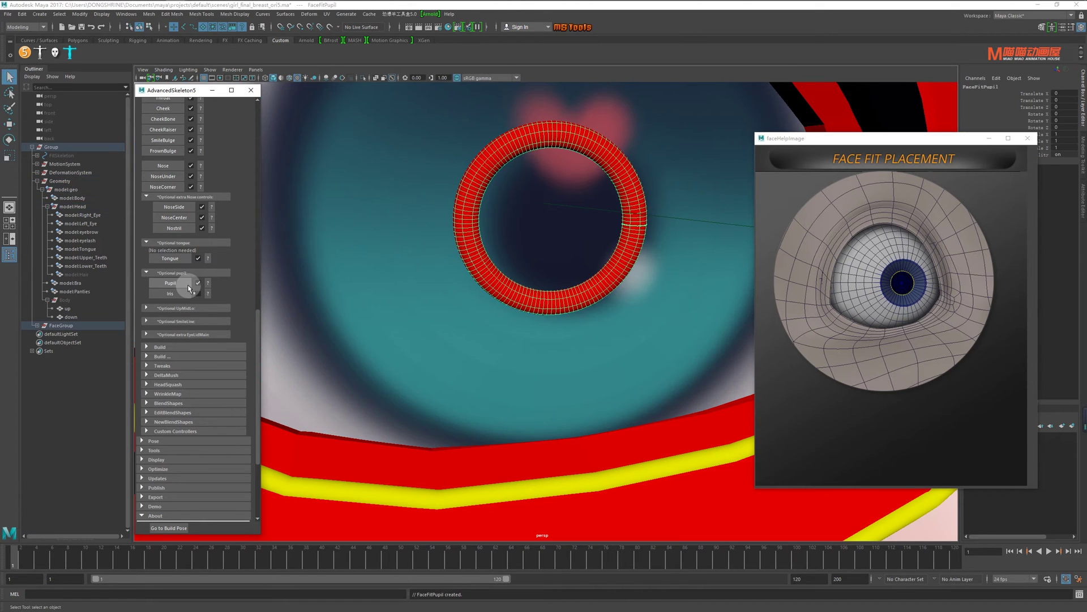
Step: Create the face-fit iris ring from an iris-border edge on the right eye
{"action": "left_click", "coordinate": [486, 358]}
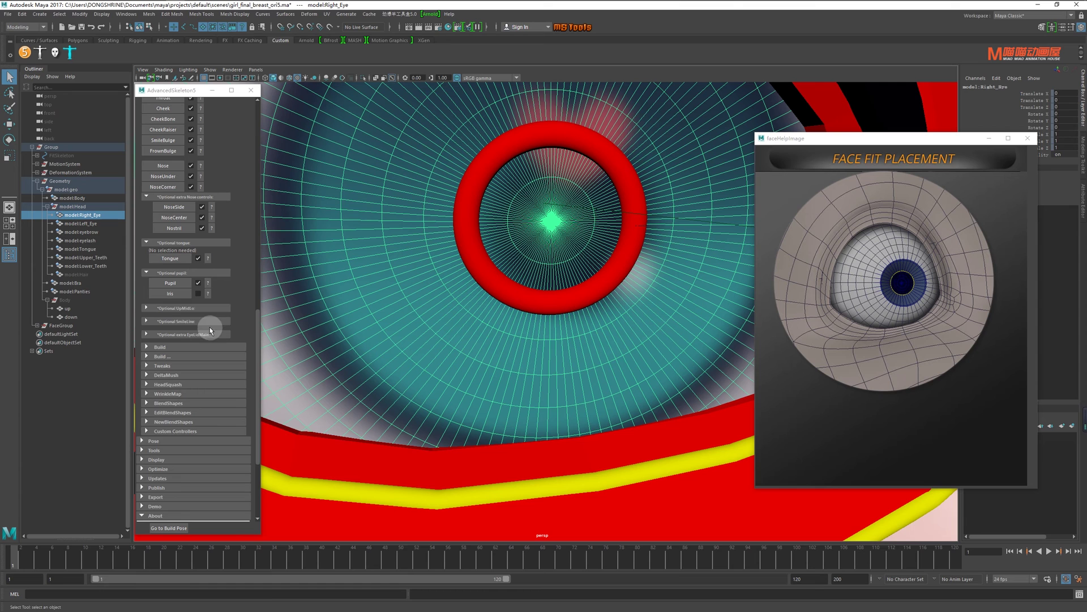
{"action": "left_click", "coordinate": [208, 293]}
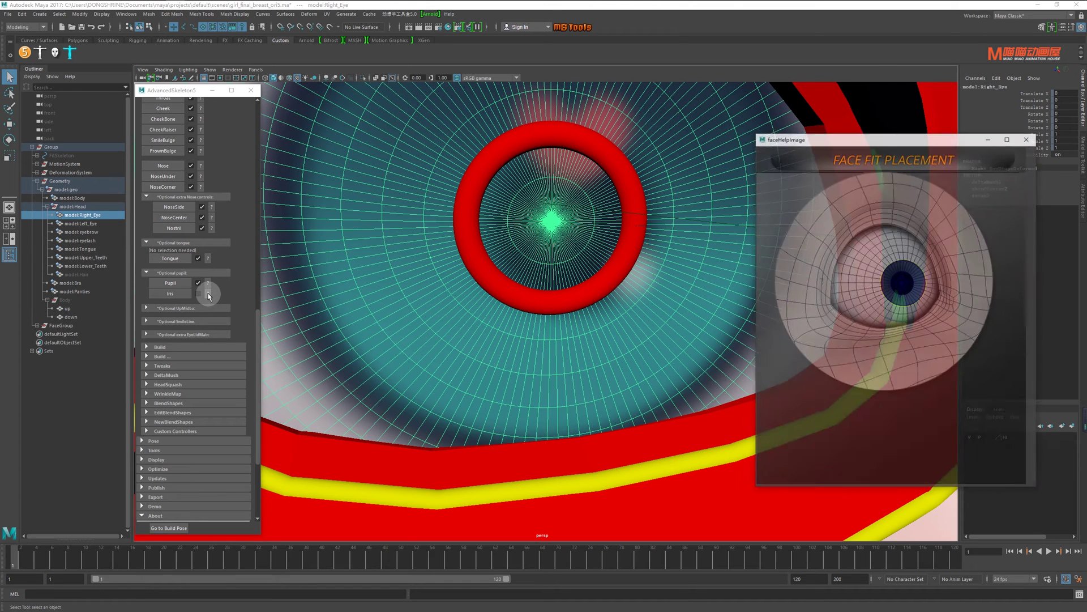
{"action": "right_click", "coordinate": [581, 334]}
{"action": "left_click", "coordinate": [584, 318]}
{"action": "left_click", "coordinate": [418, 367]}
{"action": "left_click_drag", "start_coordinate": [420, 364], "coordinate": [443, 357], "text": "alt"}
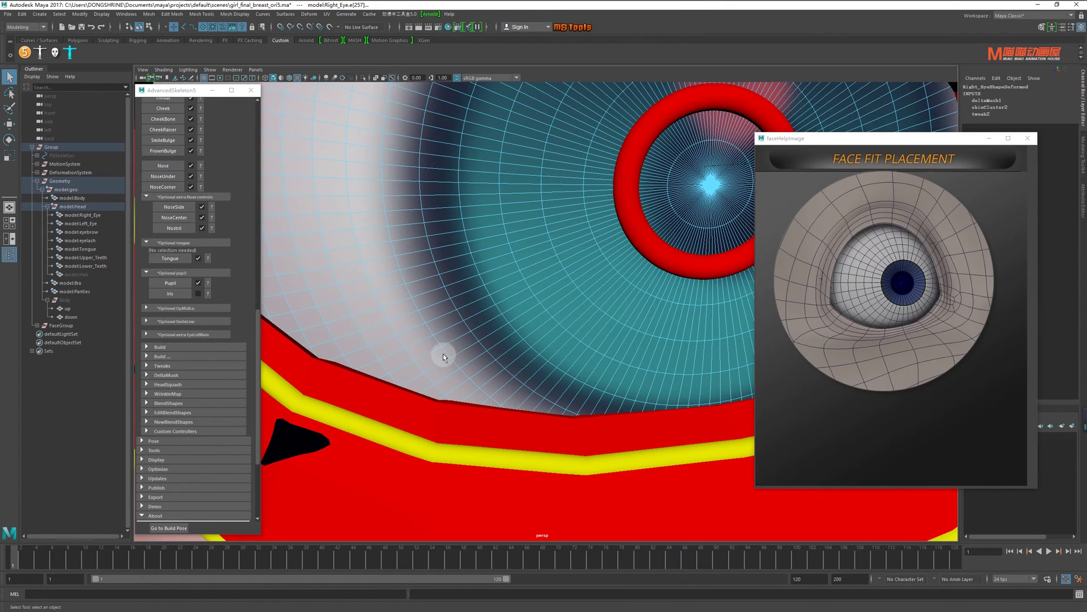
{"action": "scroll", "coordinate": [443, 351], "scroll_direction": "down", "scroll_amount": 5}
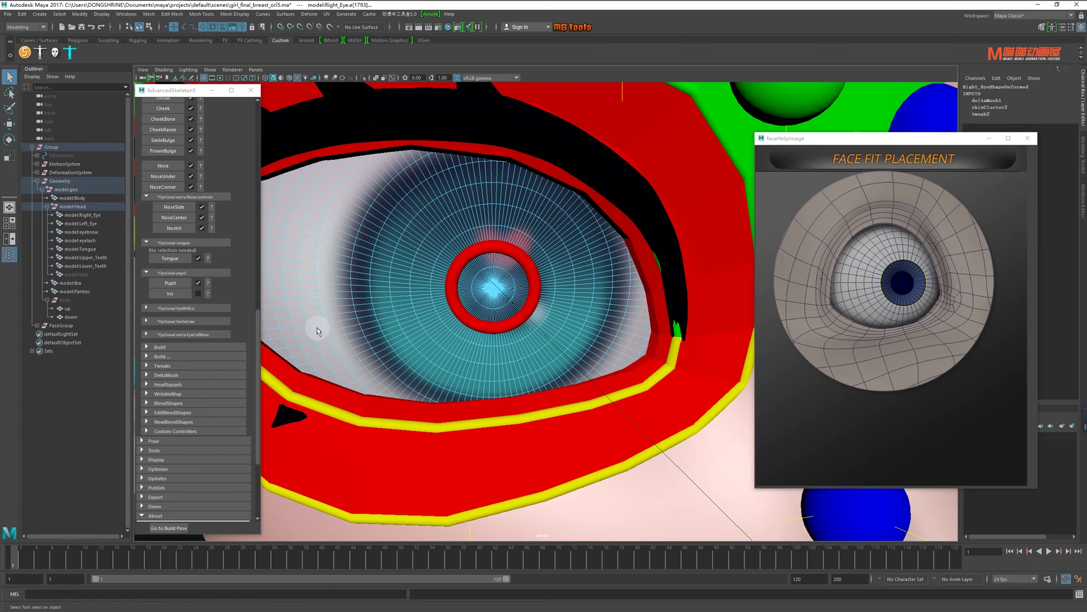
{"action": "left_click", "coordinate": [172, 293]}
{"action": "scroll", "coordinate": [572, 308], "scroll_direction": "down", "scroll_amount": 5}
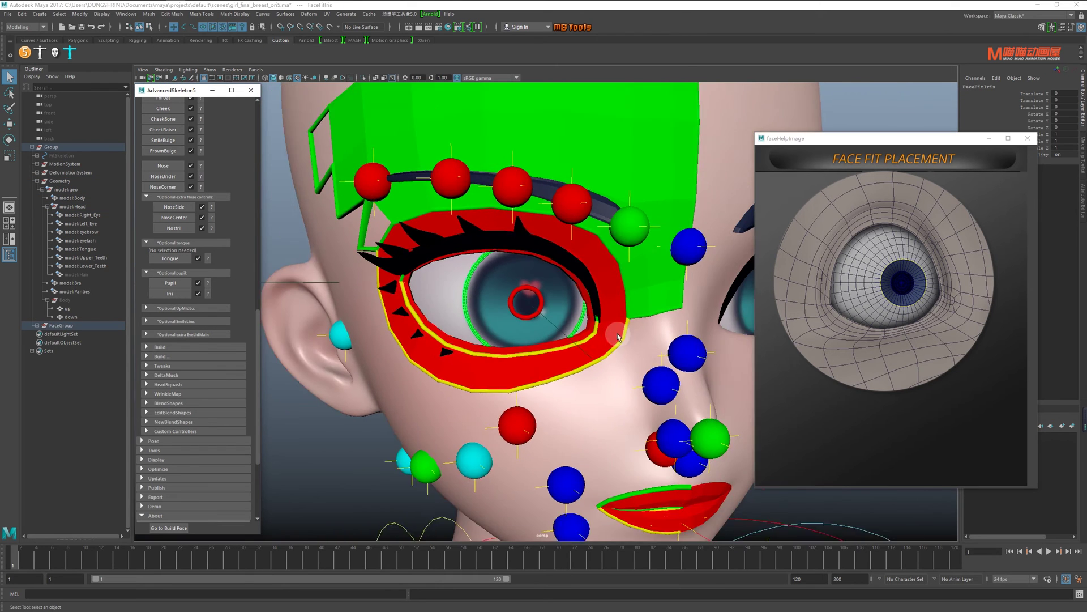
{"action": "scroll", "coordinate": [573, 308], "scroll_direction": "down", "scroll_amount": 3}
{"action": "scroll", "coordinate": [590, 345], "scroll_direction": "down", "scroll_amount": 2}
{"action": "left_click_drag", "start_coordinate": [591, 345], "coordinate": [679, 383], "text": "alt"}
{"action": "scroll", "coordinate": [644, 381], "scroll_direction": "up", "scroll_amount": 3}
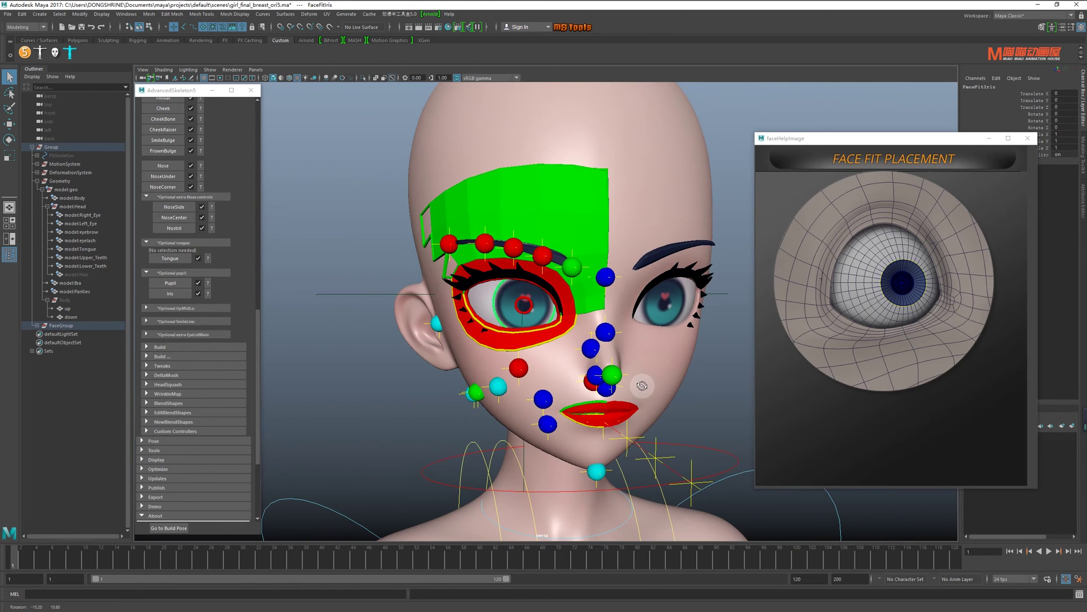
Step: Add the optional UpMidLo face controls
{"action": "left_click", "coordinate": [181, 308]}
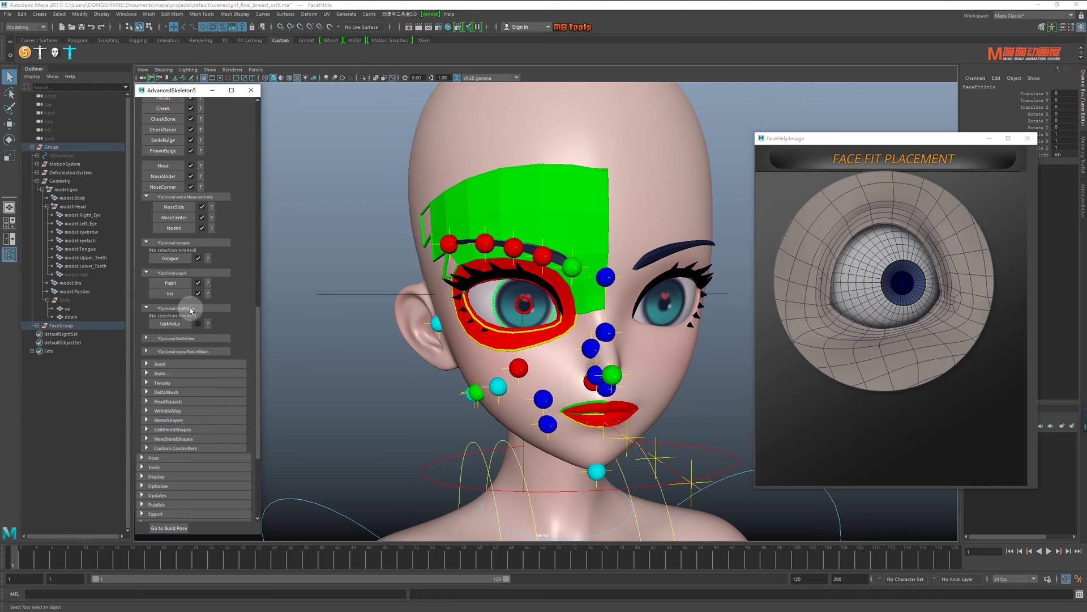
{"action": "left_click", "coordinate": [210, 324]}
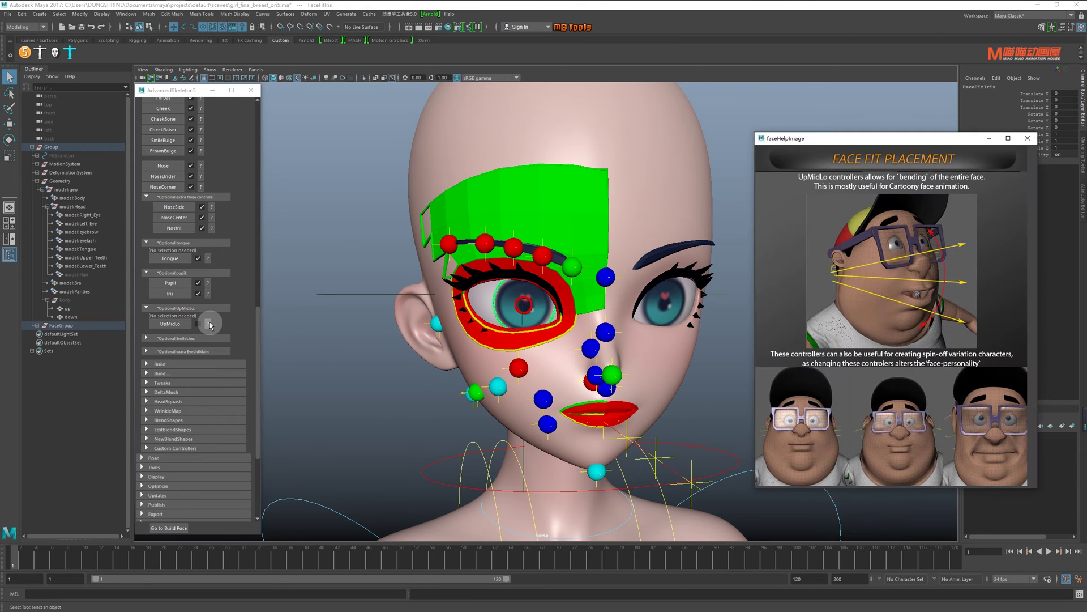
{"action": "left_click", "coordinate": [179, 325]}
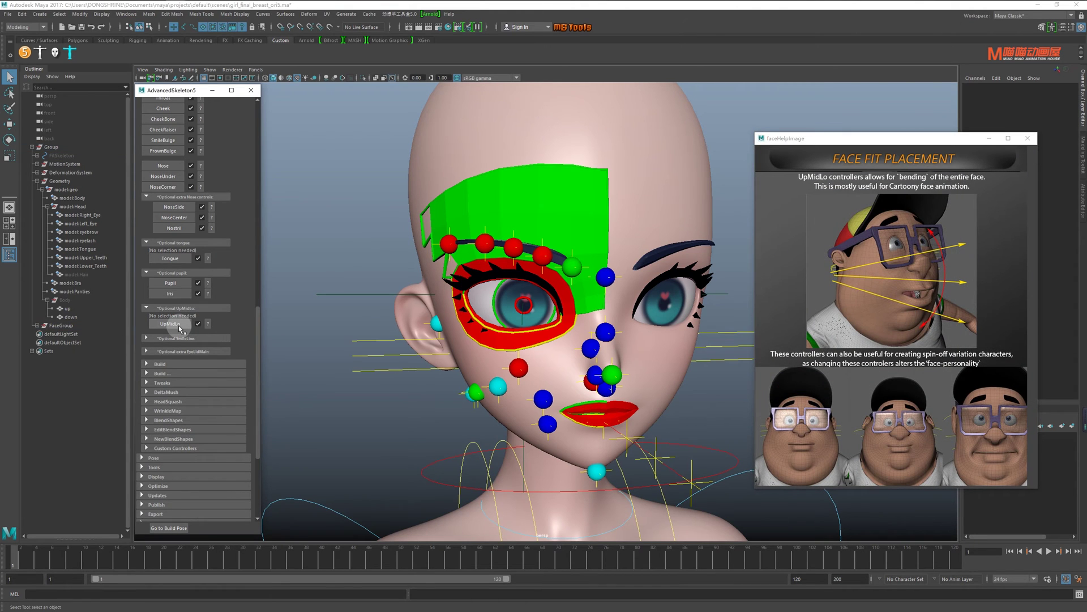
Step: Create the FaceFitSmileLine curve from cheek-crease edges on model:Body
{"action": "left_click", "coordinate": [177, 338]}
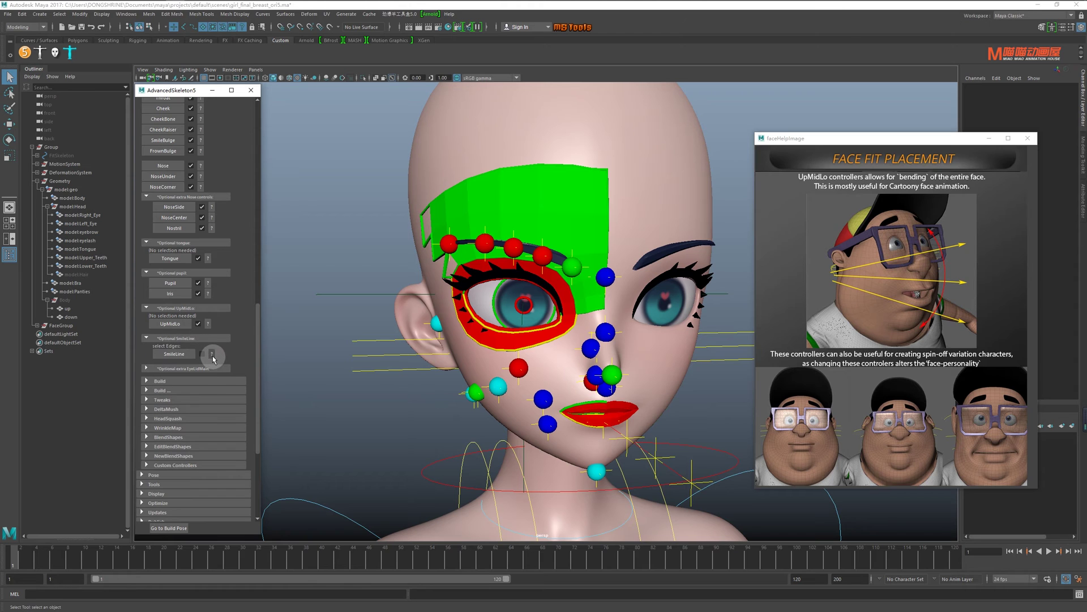
{"action": "left_click", "coordinate": [213, 355]}
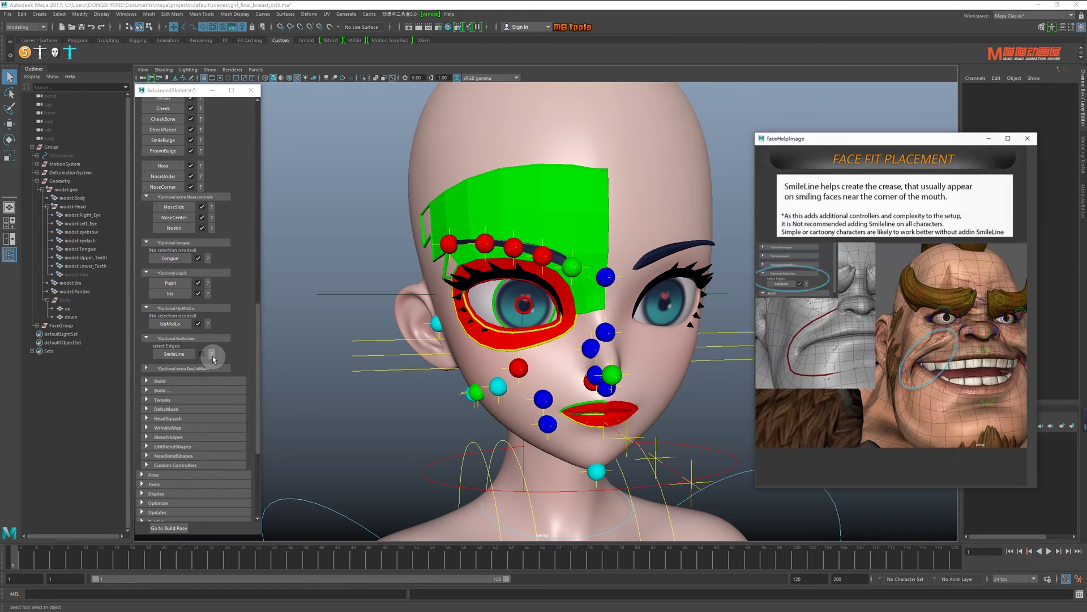
{"action": "left_click", "coordinate": [672, 360]}
{"action": "left_click_drag", "start_coordinate": [671, 358], "coordinate": [572, 286], "text": "alt"}
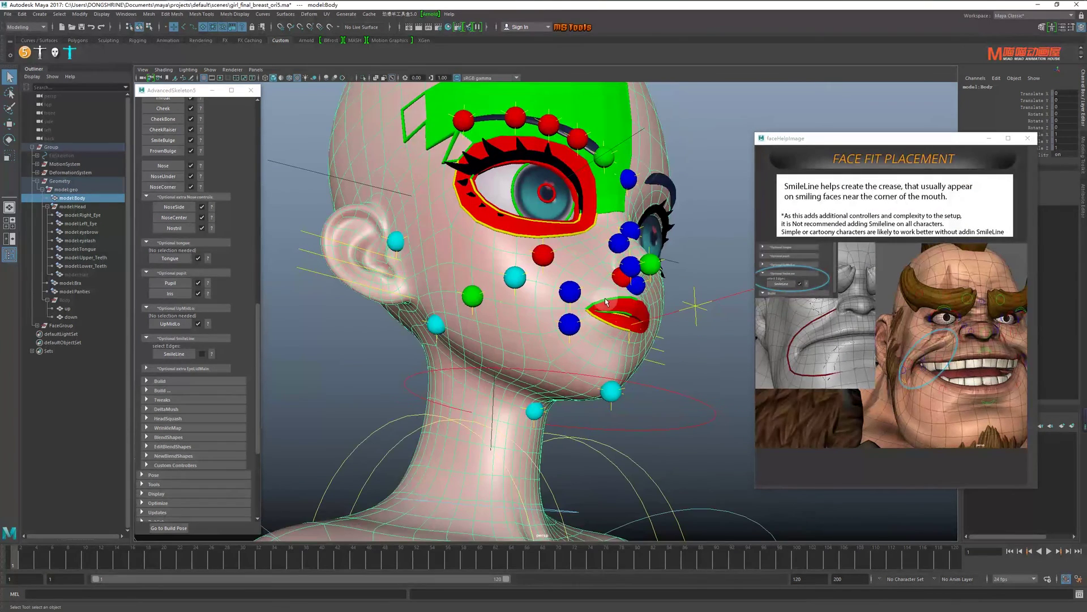
{"action": "scroll", "coordinate": [572, 286], "scroll_direction": "up", "scroll_amount": 2}
{"action": "scroll", "coordinate": [572, 286], "scroll_direction": "up", "scroll_amount": 3}
{"action": "scroll", "coordinate": [589, 292], "scroll_direction": "up", "scroll_amount": 3}
{"action": "right_click", "coordinate": [614, 301]}
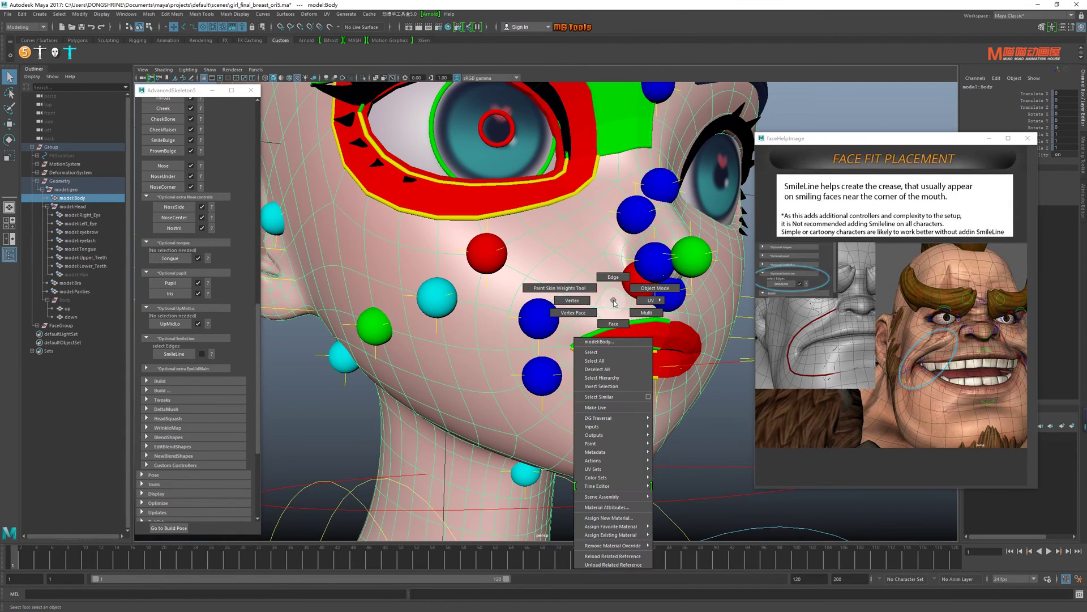
{"action": "left_click", "coordinate": [504, 337]}
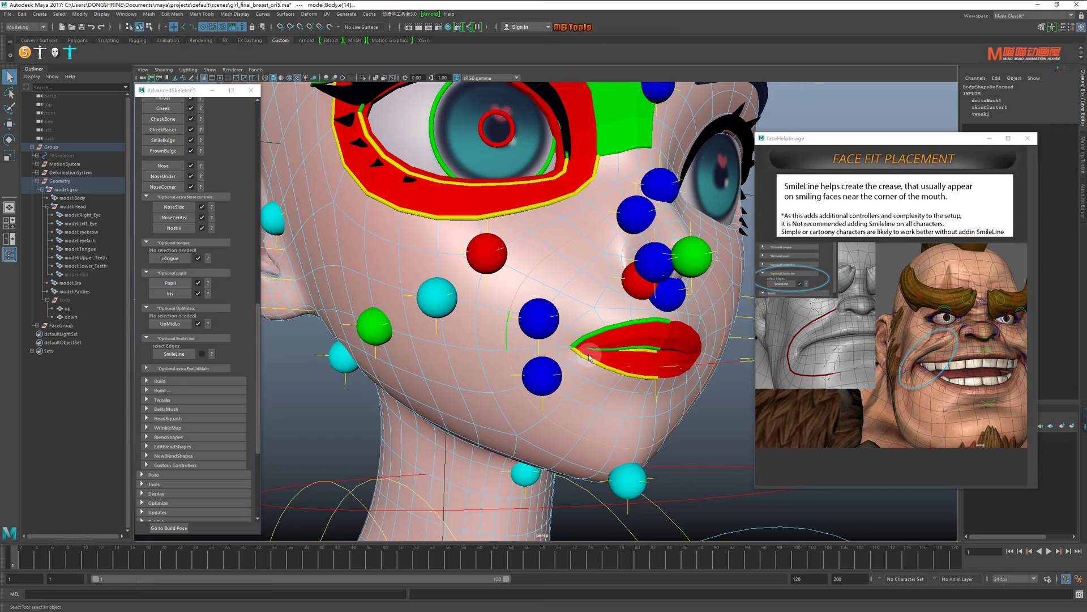
{"action": "mouse_move", "coordinate": [589, 354]}
{"action": "left_mouse_down", "text": "alt"}
{"action": "mouse_move", "coordinate": [573, 359]}
{"action": "mouse_move", "coordinate": [606, 359]}
{"action": "mouse_move", "coordinate": [544, 366]}
{"action": "left_mouse_up", "text": "alt"}
{"action": "left_click", "coordinate": [174, 354]}
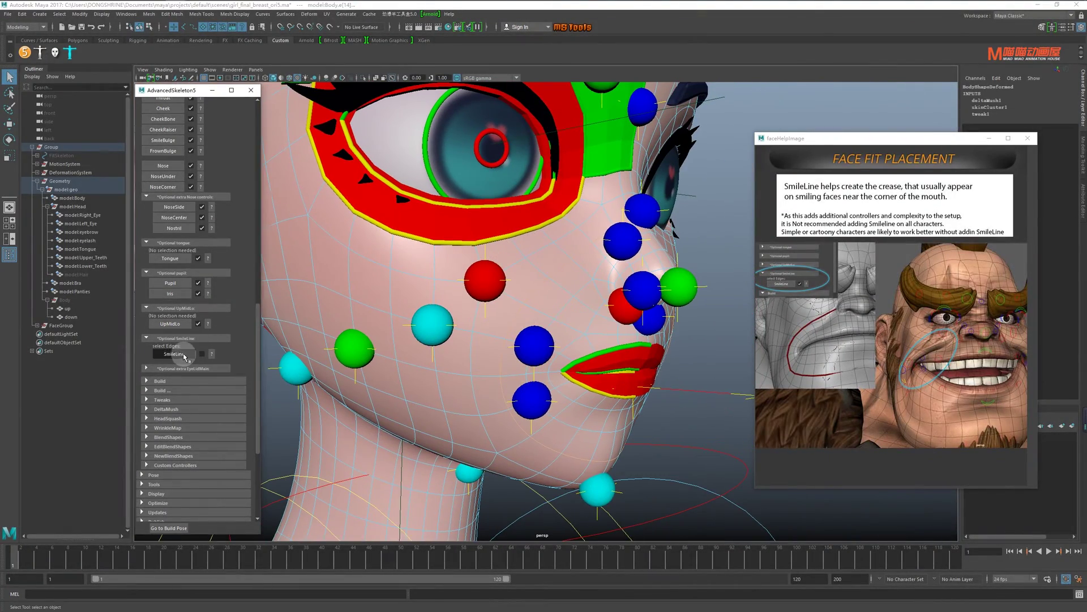
{"action": "left_click_drag", "start_coordinate": [445, 352], "coordinate": [600, 369], "text": "alt"}
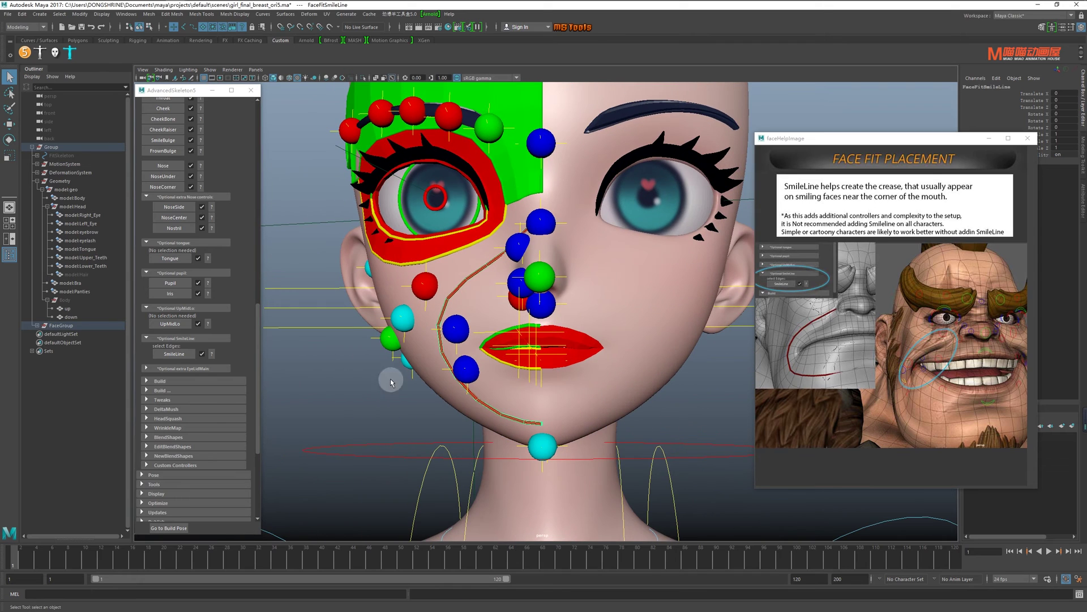
{"action": "left_click", "coordinate": [196, 369]}
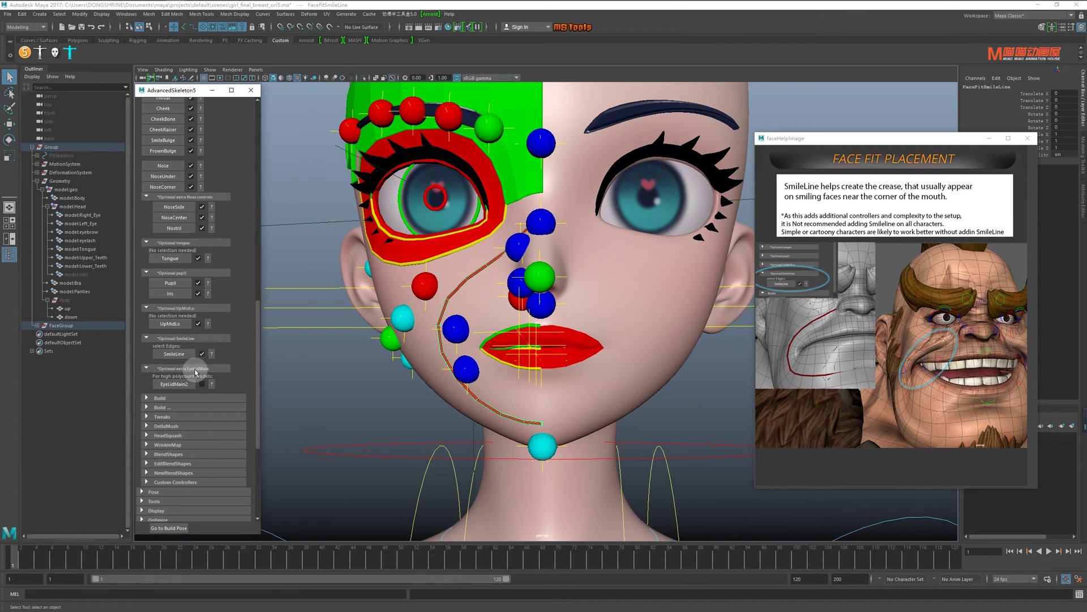
Step: Switch the viewport to the front view
{"action": "left_click_drag", "start_coordinate": [538, 309], "coordinate": [540, 340]}
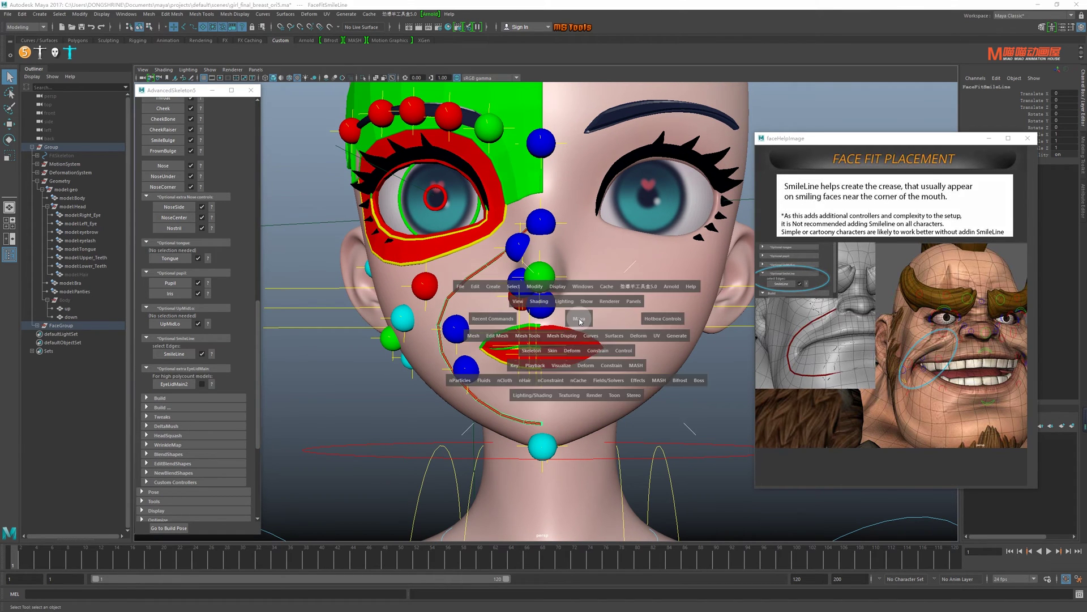
{"action": "scroll", "coordinate": [630, 338], "scroll_direction": "down", "scroll_amount": 5}
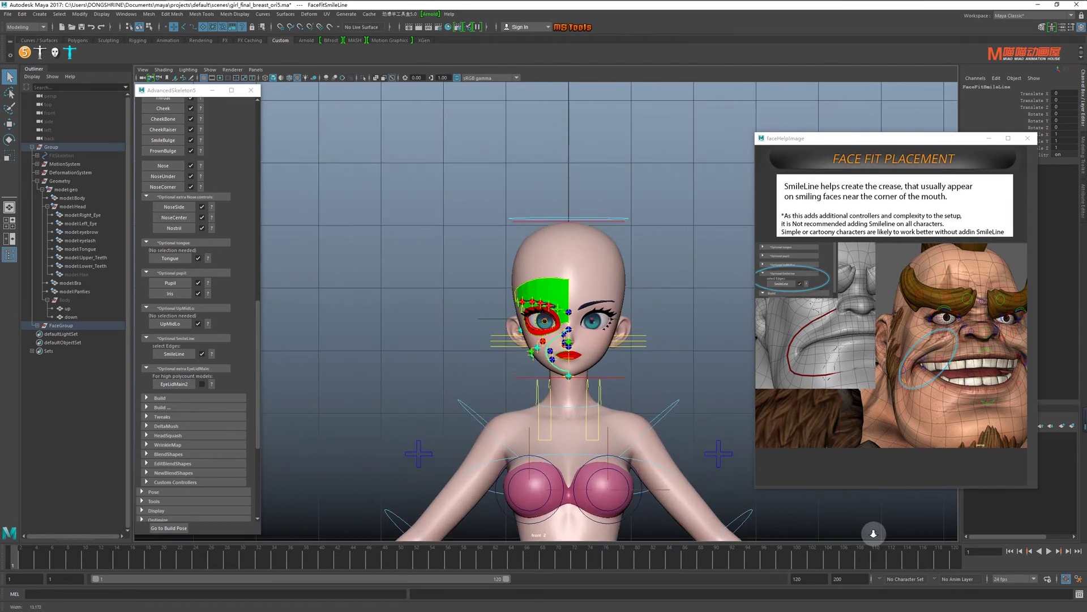
{"action": "scroll", "coordinate": [666, 374], "scroll_direction": "up", "scroll_amount": 6}
{"action": "scroll", "coordinate": [665, 374], "scroll_direction": "up", "scroll_amount": 2}
{"action": "scroll", "coordinate": [670, 428], "scroll_direction": "up", "scroll_amount": 2}
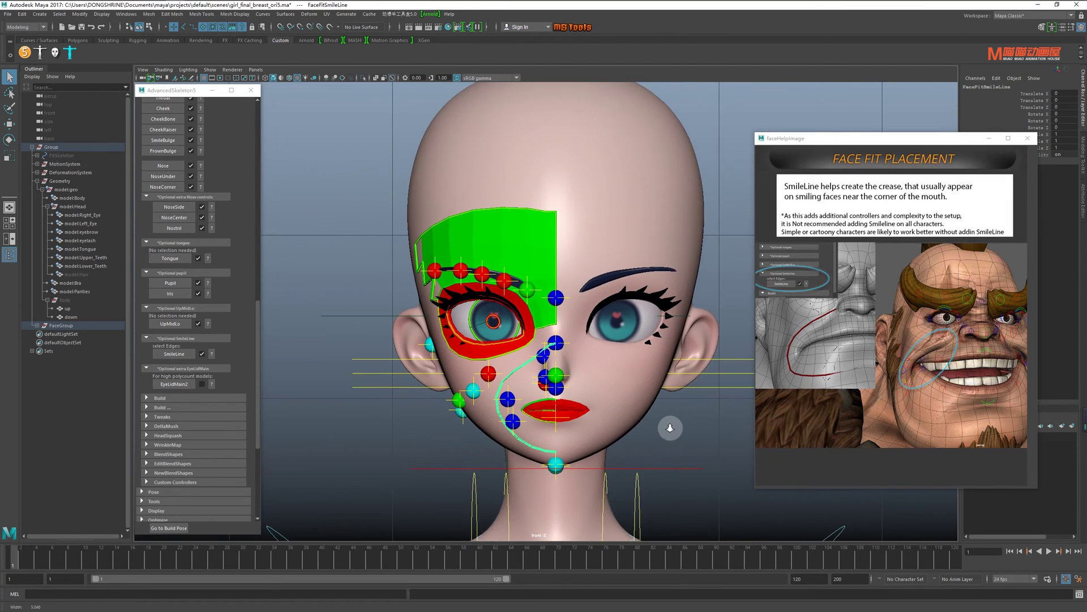
{"action": "scroll", "coordinate": [651, 413], "scroll_direction": "up", "scroll_amount": 1}
{"action": "scroll", "coordinate": [643, 407], "scroll_direction": "up", "scroll_amount": 1}
Step: Unhide model:Hair, clear the selection, and expand the Build section
{"action": "left_click", "coordinate": [74, 274]}
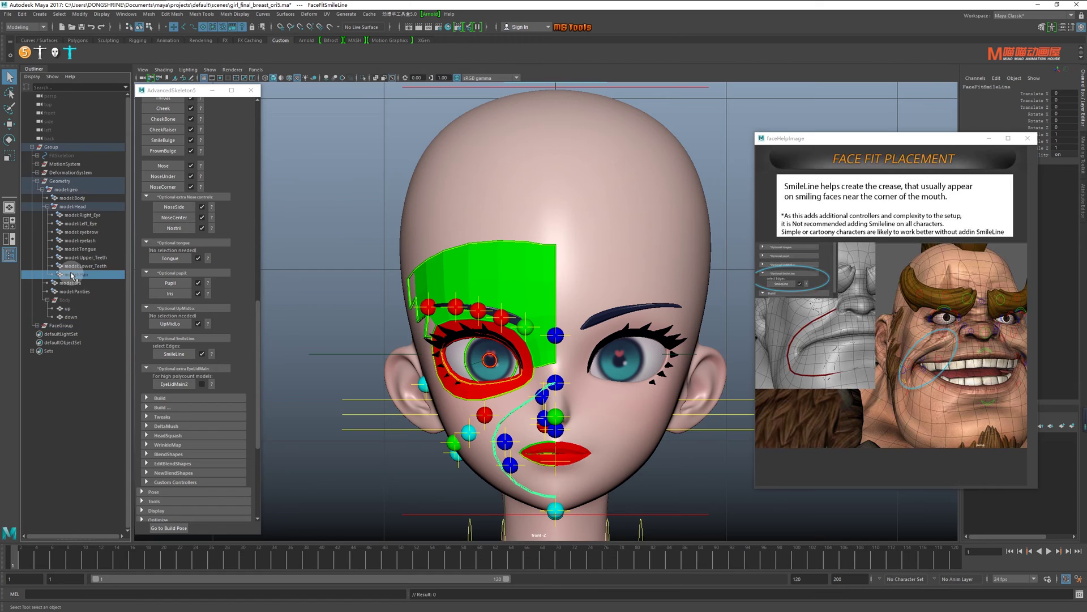
{"action": "key", "text": "shift+h"}
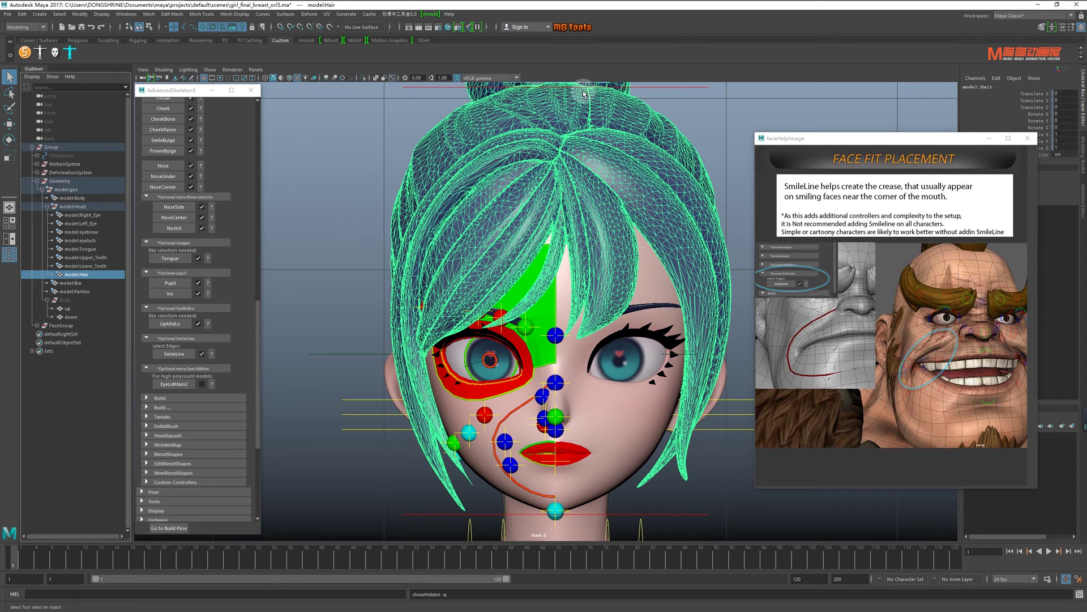
{"action": "left_click", "coordinate": [711, 109]}
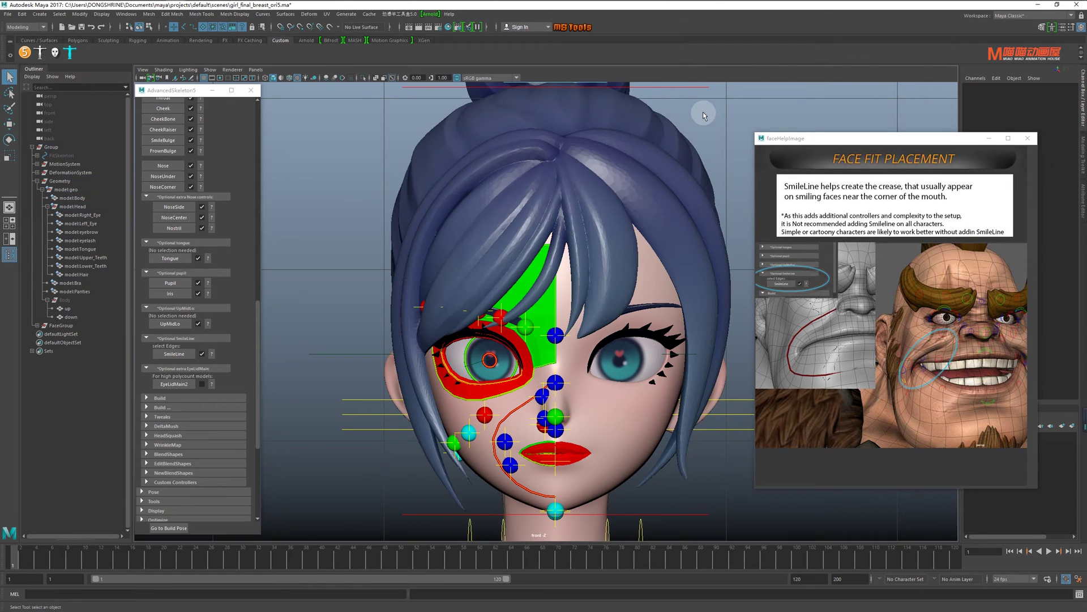
{"action": "left_click", "coordinate": [176, 401]}
Step: Run Build AdvancedFace and wait for the 'Face Build Complete' message
{"action": "left_click", "coordinate": [210, 419]}
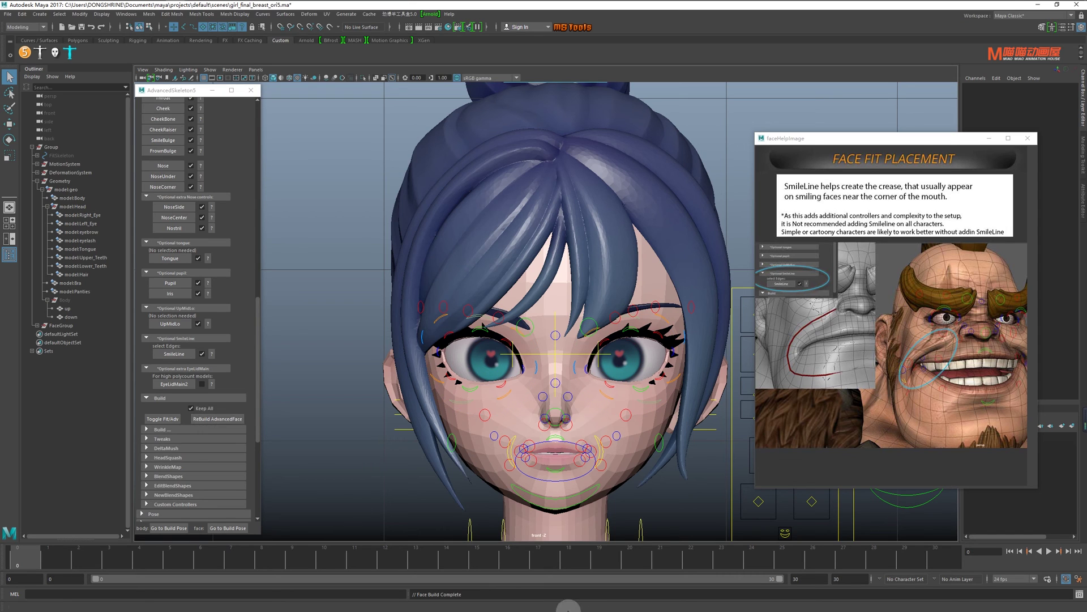
{"action": "left_click_drag", "start_coordinate": [409, 594], "coordinate": [517, 598]}
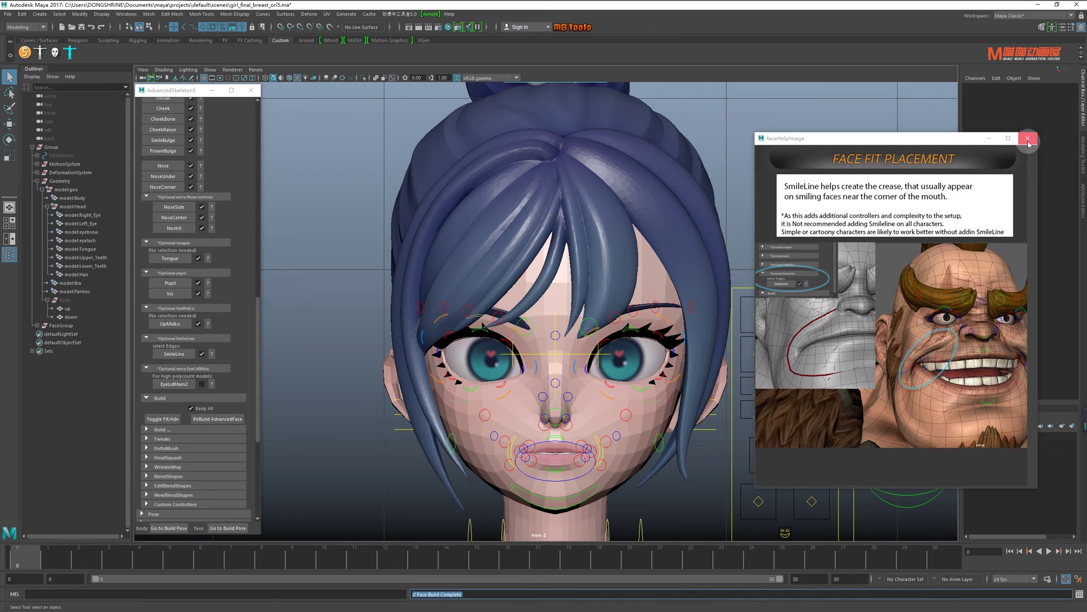
Step: Close the fit help and test lowering the right eyebrow control, then undo
{"action": "left_click", "coordinate": [1028, 140]}
{"action": "scroll", "coordinate": [638, 299], "scroll_direction": "down", "scroll_amount": 2}
{"action": "scroll", "coordinate": [637, 299], "scroll_direction": "down", "scroll_amount": 3}
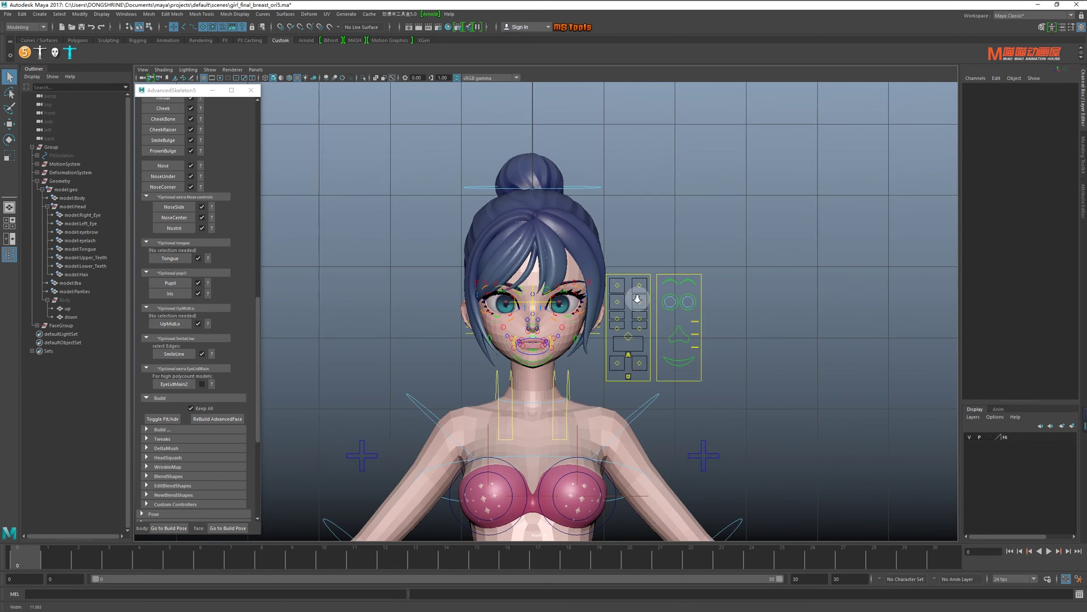
{"action": "scroll", "coordinate": [680, 340], "scroll_direction": "up", "scroll_amount": 3}
{"action": "left_click", "coordinate": [523, 473]}
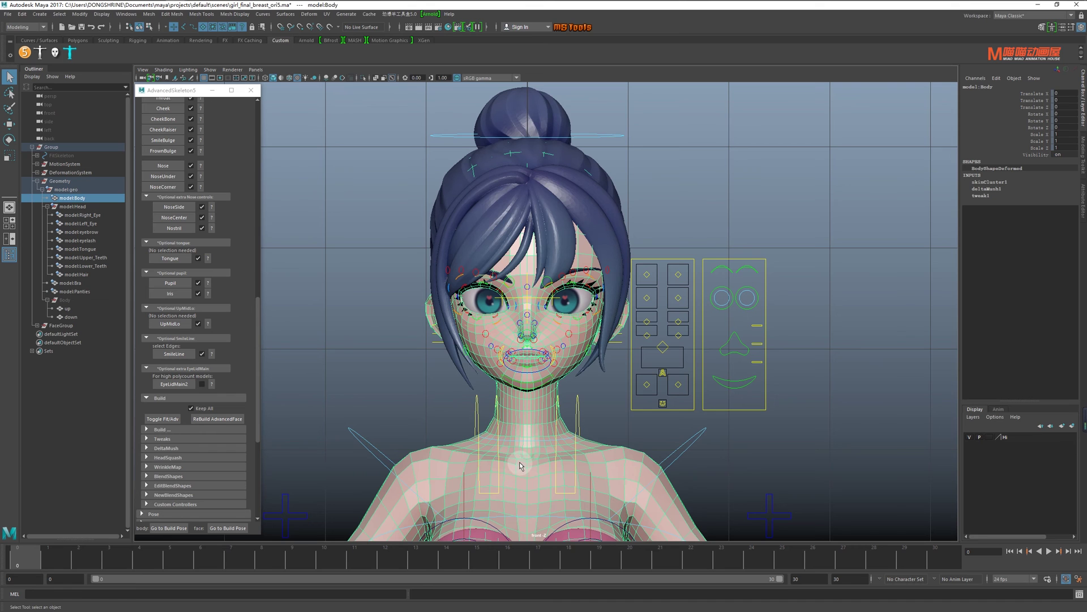
{"action": "left_click", "coordinate": [784, 181]}
{"action": "scroll", "coordinate": [731, 333], "scroll_direction": "up", "scroll_amount": 1}
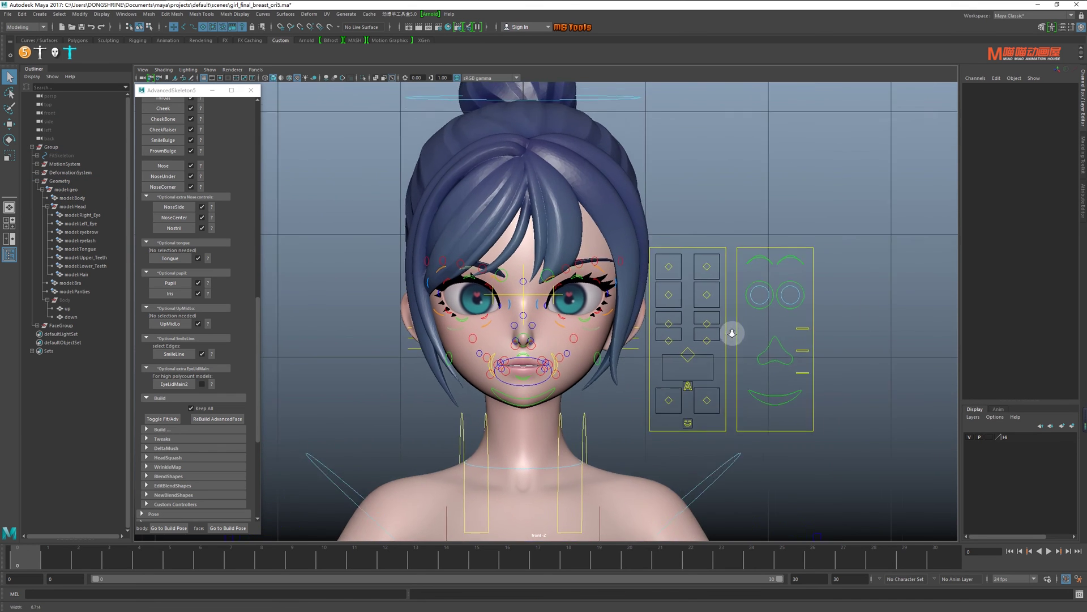
{"action": "scroll", "coordinate": [732, 333], "scroll_direction": "up", "scroll_amount": 1}
{"action": "scroll", "coordinate": [723, 311], "scroll_direction": "up", "scroll_amount": 1}
{"action": "key", "text": "w"}
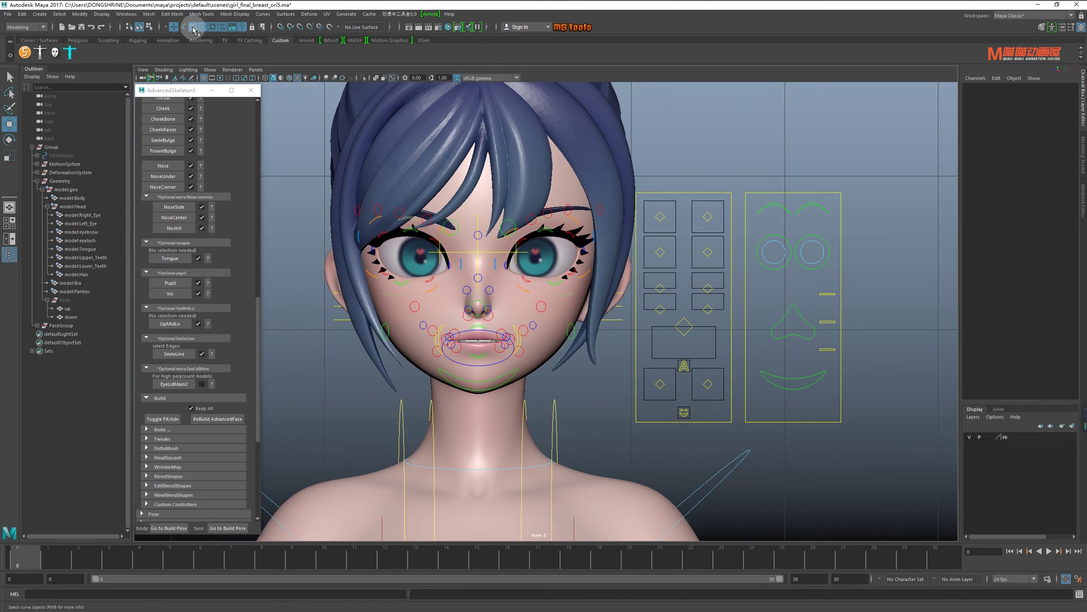
{"action": "left_click", "coordinate": [711, 216]}
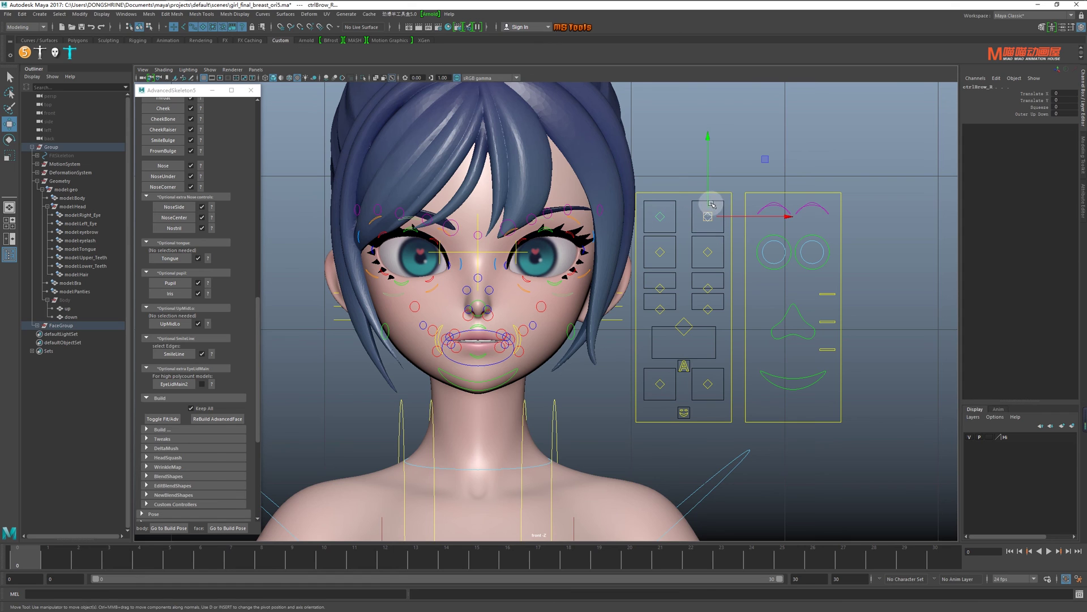
{"action": "mouse_move", "coordinate": [712, 204]}
{"action": "left_mouse_down"}
{"action": "mouse_move", "coordinate": [704, 175]}
{"action": "mouse_move", "coordinate": [728, 228]}
{"action": "mouse_move", "coordinate": [718, 211]}
{"action": "mouse_move", "coordinate": [748, 216]}
{"action": "mouse_move", "coordinate": [728, 223]}
{"action": "left_mouse_up"}
{"action": "key", "text": "ctrl+z"}
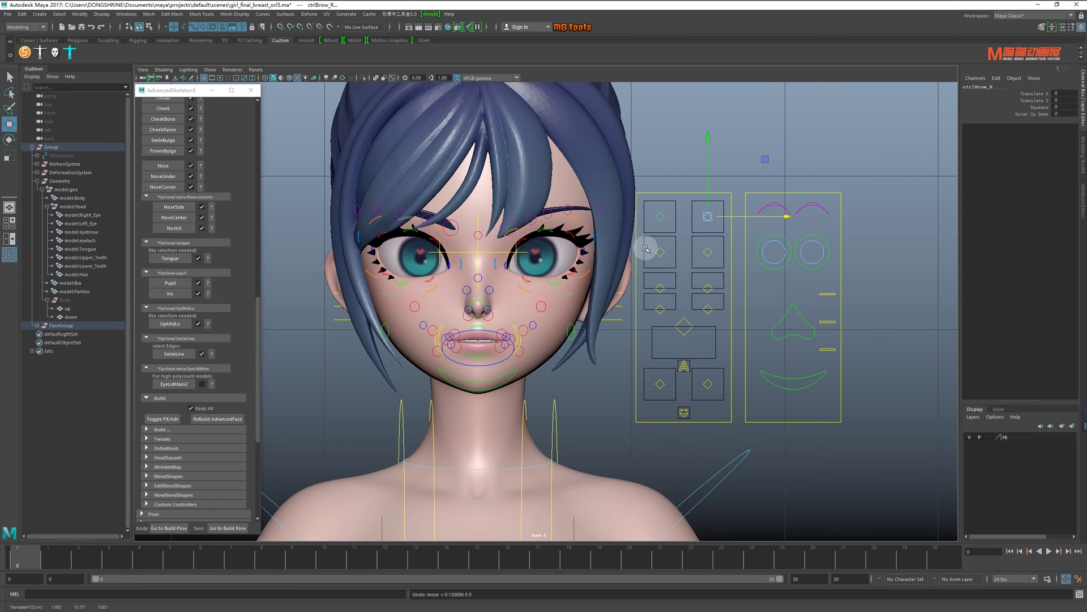
Step: Test the eye control's Blink channel and sideways look, undoing each
{"action": "left_click", "coordinate": [646, 249]}
{"action": "left_click", "coordinate": [1042, 120]}
{"action": "mouse_move", "coordinate": [631, 181]}
{"action": "middle_mouse_down"}
{"action": "mouse_move", "coordinate": [722, 192]}
{"action": "mouse_move", "coordinate": [740, 208]}
{"action": "middle_mouse_up"}
{"action": "key", "text": "ctrl+z"}
{"action": "key", "text": "ctrl+z"}
{"action": "key", "text": "ctrl+z"}
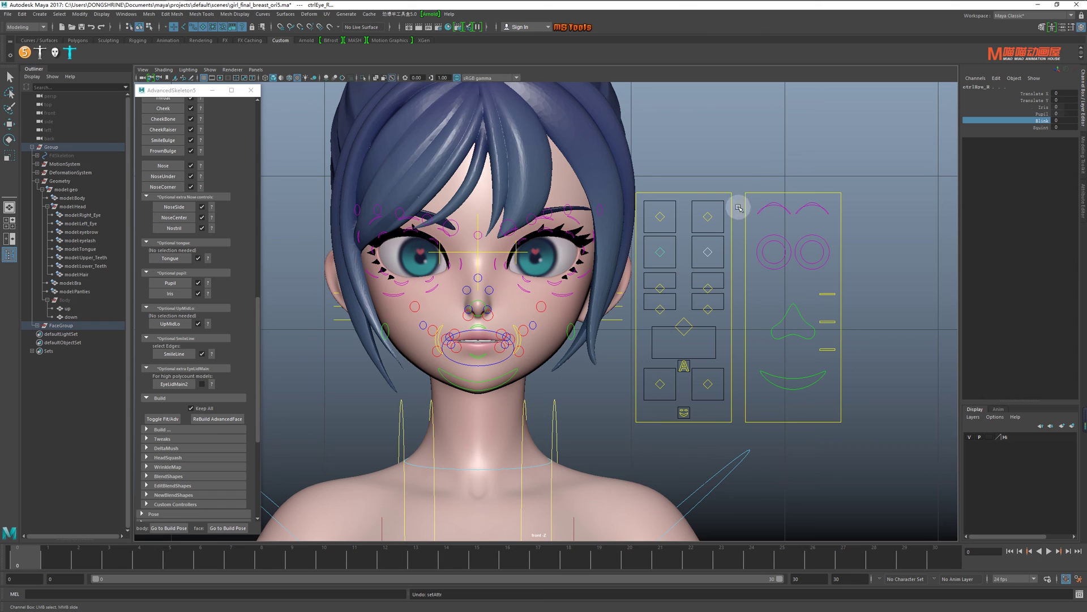
{"action": "key", "text": "w"}
{"action": "mouse_move", "coordinate": [704, 253]}
{"action": "left_mouse_down"}
{"action": "mouse_move", "coordinate": [725, 256]}
{"action": "mouse_move", "coordinate": [703, 258]}
{"action": "left_mouse_up"}
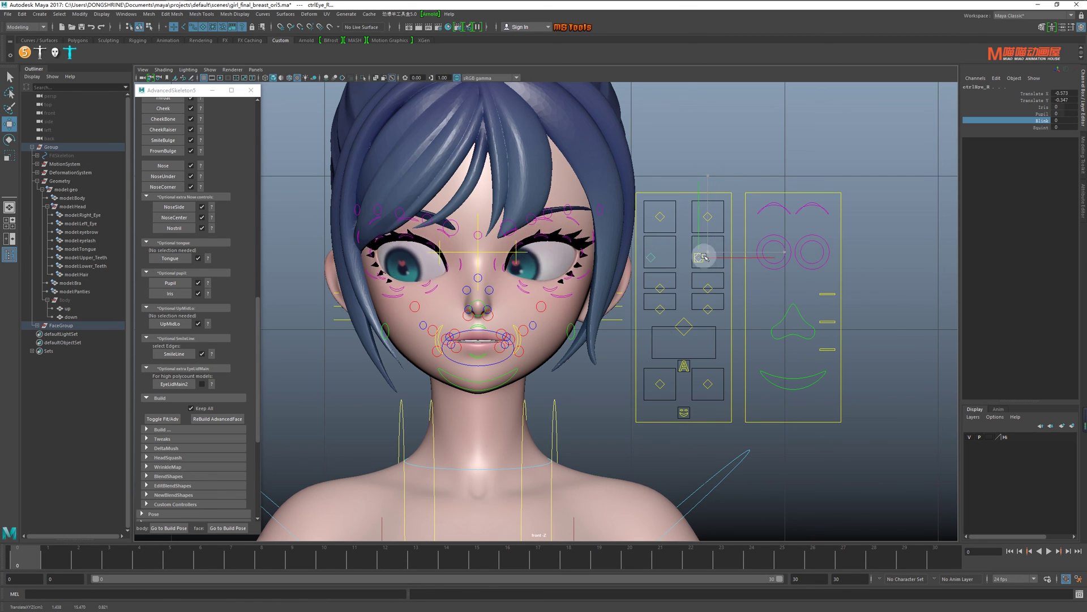
{"action": "key", "text": "ctrl+z"}
{"action": "key", "text": "ctrl+z"}
{"action": "key", "text": "ctrl+z"}
{"action": "key", "text": "ctrl+z"}
{"action": "key", "text": "ctrl+z"}
{"action": "key", "text": "ctrl+z"}
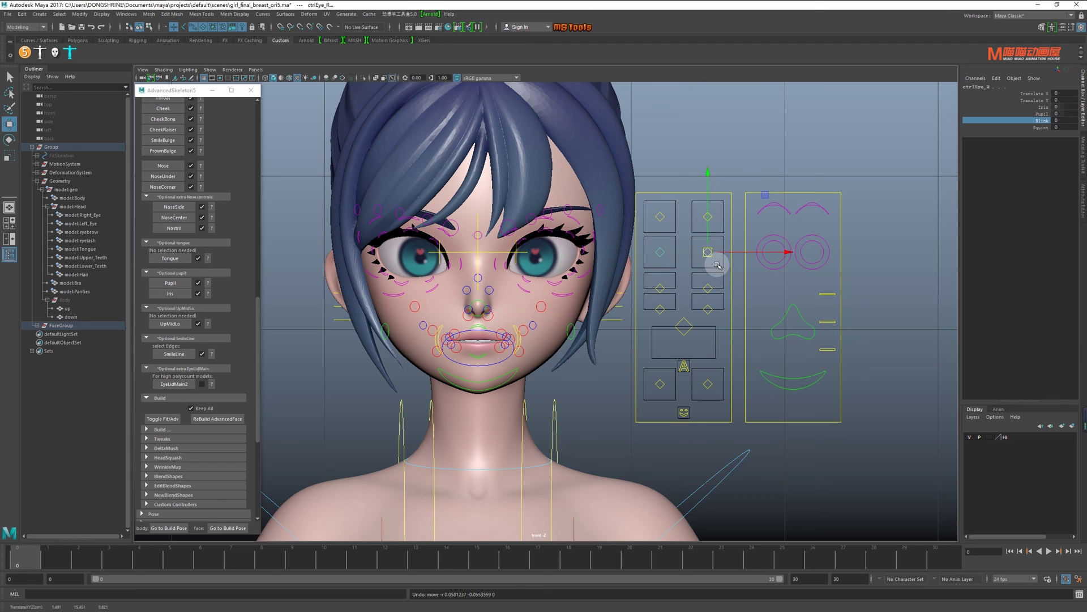
Step: Test the left cheek, nose and mouth controls, undoing the mouth move
{"action": "left_click_drag", "start_coordinate": [649, 277], "coordinate": [728, 309]}
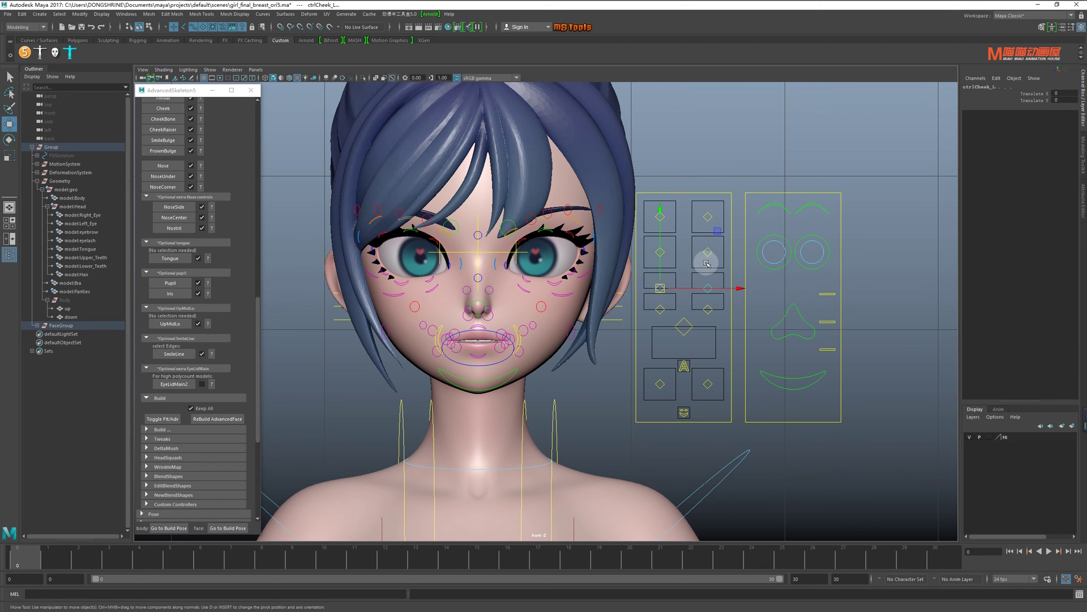
{"action": "mouse_move", "coordinate": [666, 255]}
{"action": "left_mouse_down"}
{"action": "mouse_move", "coordinate": [668, 210]}
{"action": "mouse_move", "coordinate": [668, 227]}
{"action": "left_mouse_up"}
{"action": "mouse_move", "coordinate": [650, 302]}
{"action": "left_mouse_down"}
{"action": "mouse_move", "coordinate": [709, 306]}
{"action": "mouse_move", "coordinate": [714, 256]}
{"action": "mouse_move", "coordinate": [710, 292]}
{"action": "mouse_move", "coordinate": [687, 297]}
{"action": "mouse_move", "coordinate": [687, 286]}
{"action": "left_mouse_up"}
{"action": "left_click", "coordinate": [686, 324]}
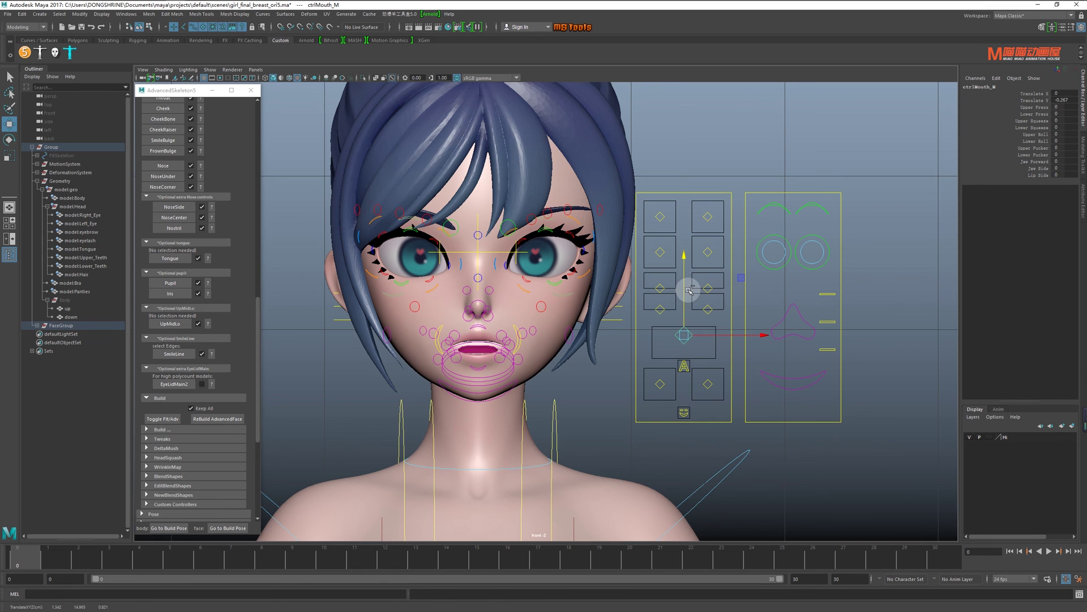
{"action": "key", "text": "ctrl+z"}
Step: Test the Uuu phoneme and lift the right mouth corner slightly
{"action": "left_click", "coordinate": [684, 368]}
{"action": "left_click", "coordinate": [1041, 120]}
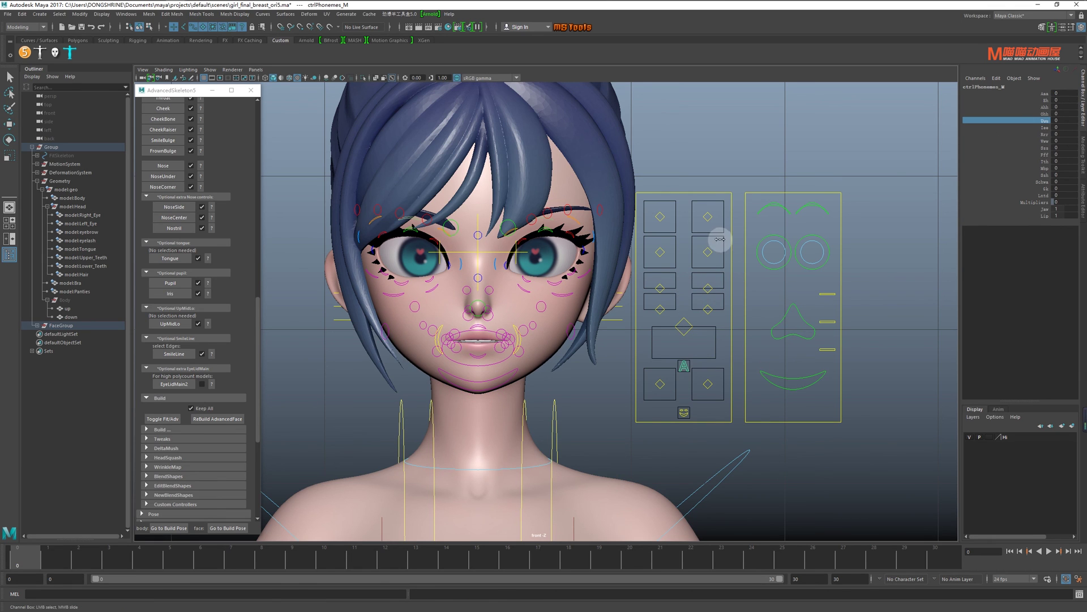
{"action": "mouse_move", "coordinate": [718, 242]}
{"action": "middle_mouse_down"}
{"action": "mouse_move", "coordinate": [735, 242]}
{"action": "mouse_move", "coordinate": [719, 243]}
{"action": "middle_mouse_up"}
{"action": "key", "text": "ctrl+z"}
{"action": "left_click", "coordinate": [708, 381]}
{"action": "key", "text": "w"}
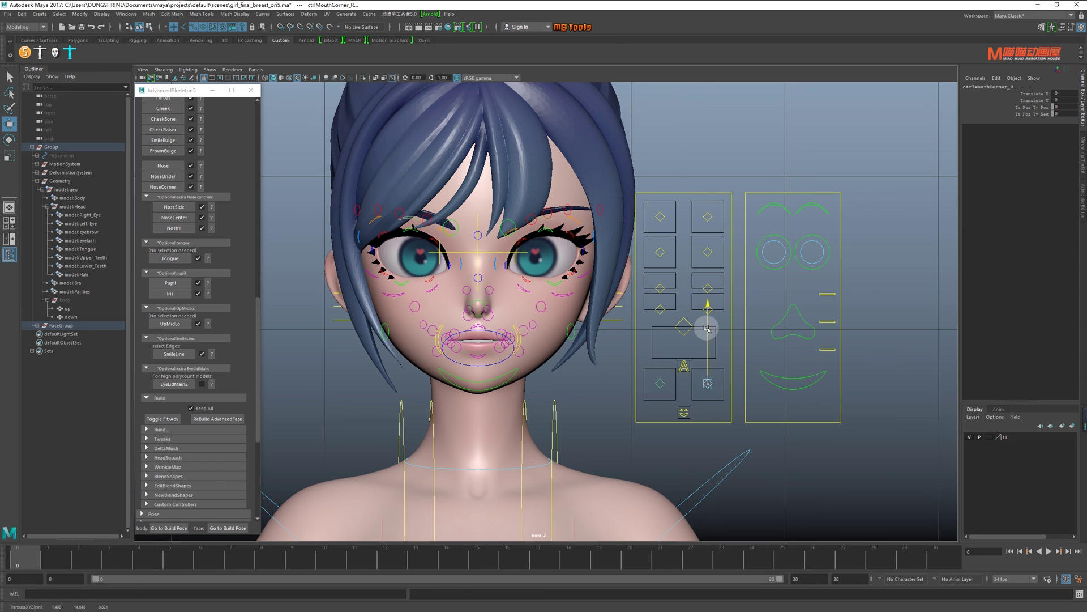
{"action": "left_click_drag", "start_coordinate": [706, 331], "coordinate": [708, 328]}
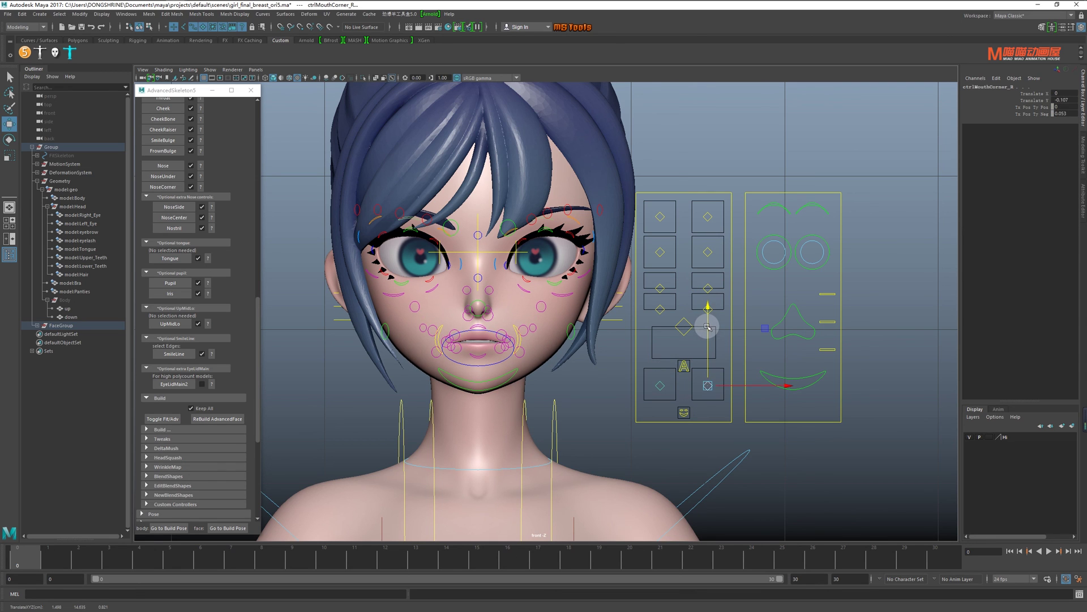
Step: Test the Happy, Angry and Surprise emotion channels, undoing each
{"action": "left_click", "coordinate": [684, 412]}
{"action": "left_click", "coordinate": [1039, 107]}
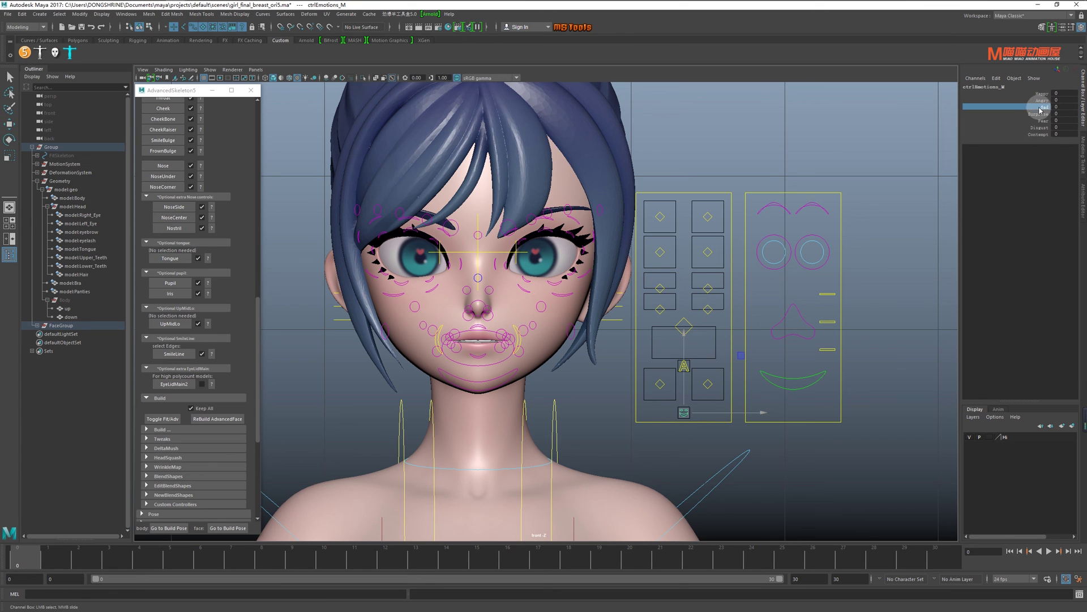
{"action": "left_click", "coordinate": [1041, 93]}
{"action": "middle_click_drag", "start_coordinate": [618, 230], "coordinate": [635, 230]}
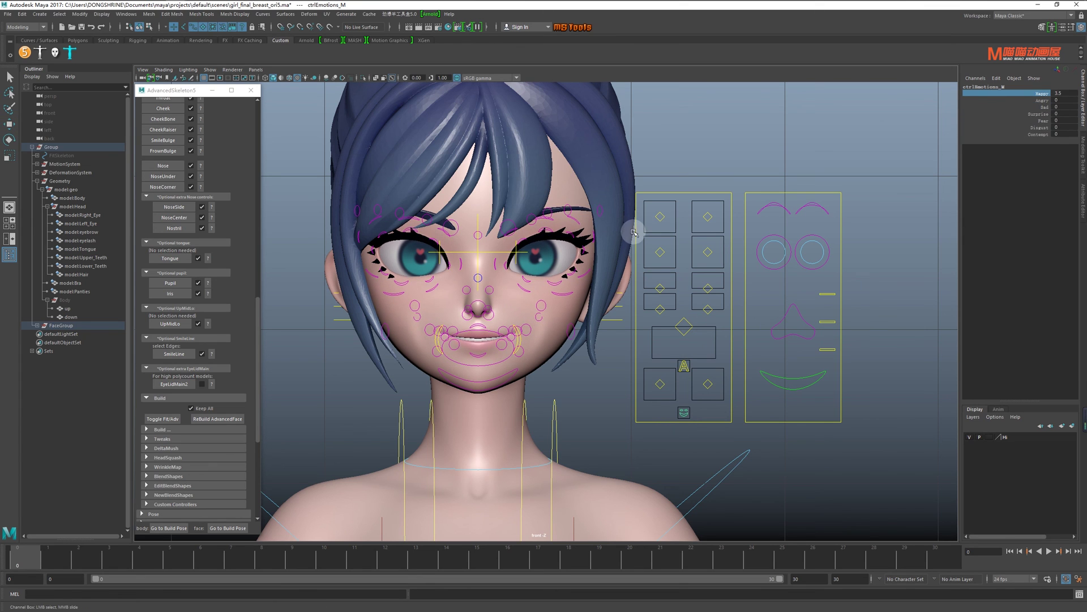
{"action": "key", "text": "ctrl+z"}
{"action": "left_click", "coordinate": [1041, 100]}
{"action": "middle_click_drag", "start_coordinate": [728, 182], "coordinate": [752, 189]}
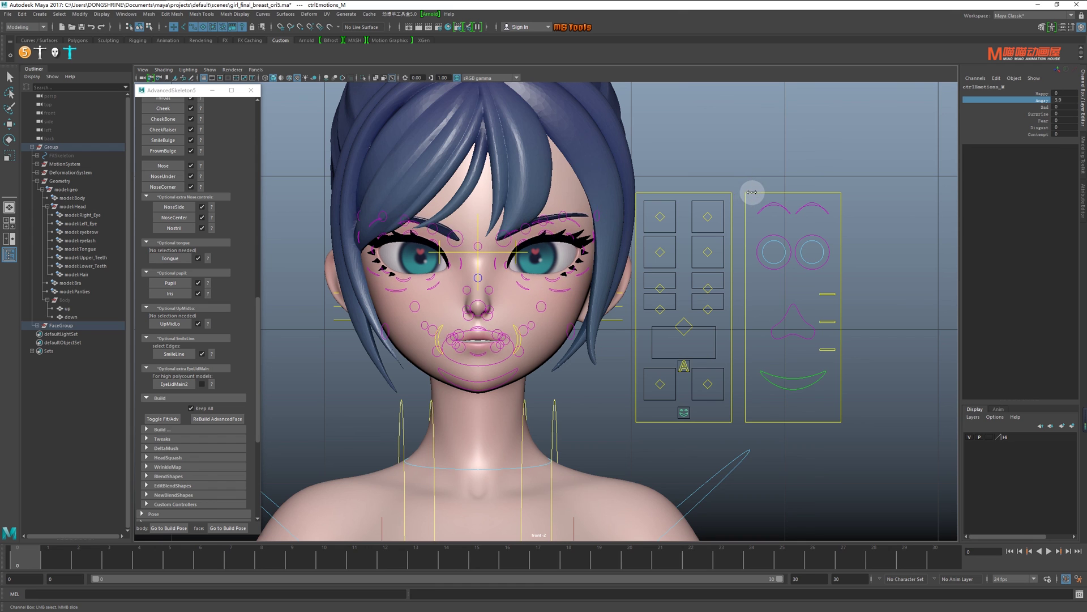
{"action": "key", "text": "ctrl+z"}
{"action": "left_click", "coordinate": [1041, 114]}
{"action": "middle_click_drag", "start_coordinate": [582, 247], "coordinate": [603, 250]}
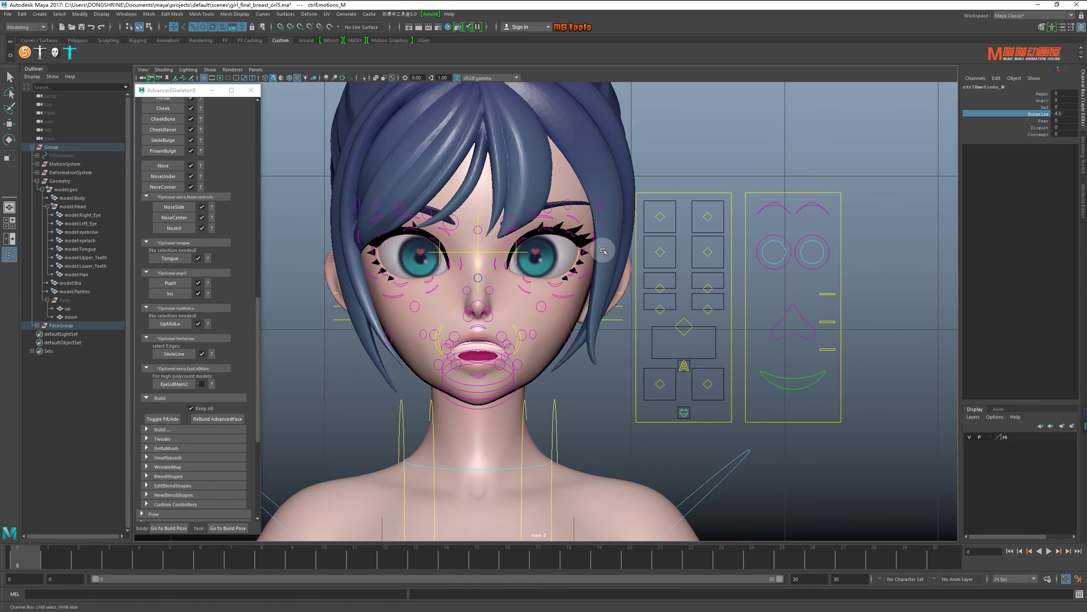
{"action": "key", "text": "ctrl+z"}
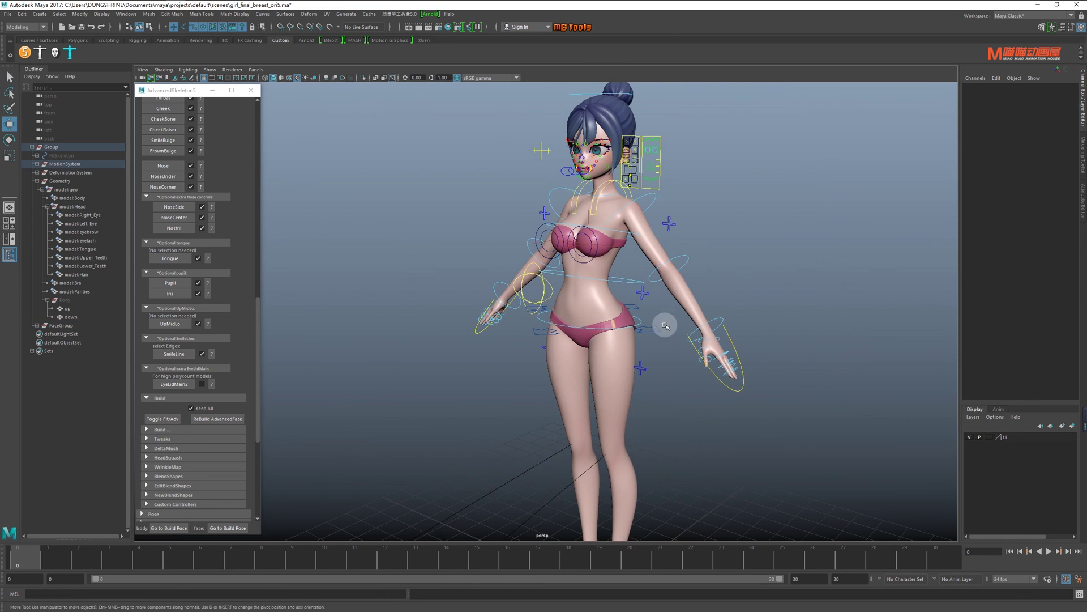
Step: Drag RootX_M down to Translate Y -4.474 so the girl crouches
{"action": "left_click_drag", "start_coordinate": [589, 295], "coordinate": [603, 354]}
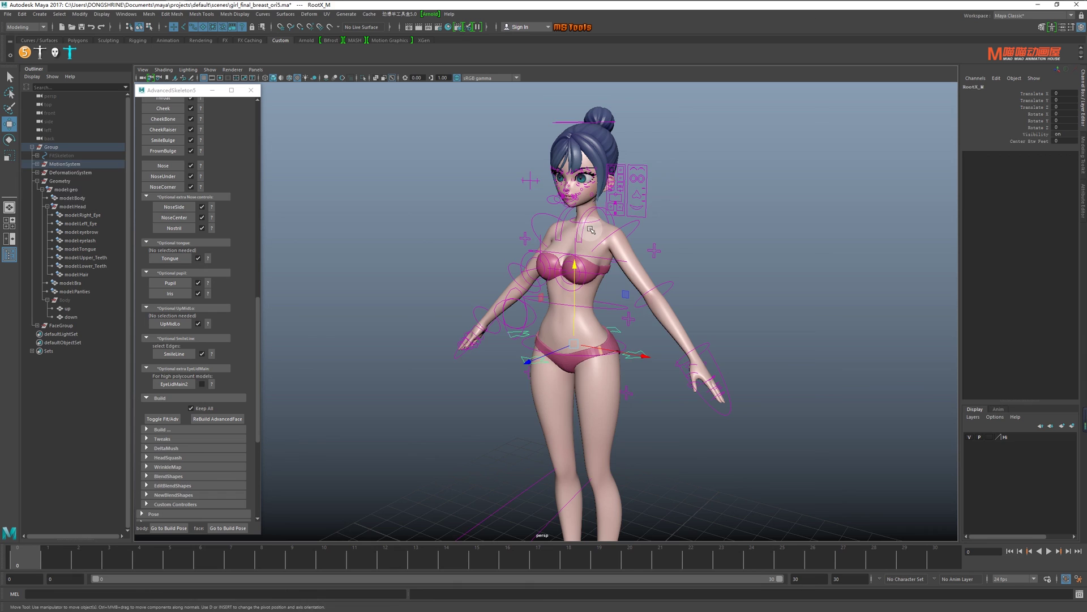
Step: Create DeltaMush on model:Body, model:Bra and model:Panties
{"action": "left_click", "coordinate": [589, 263]}
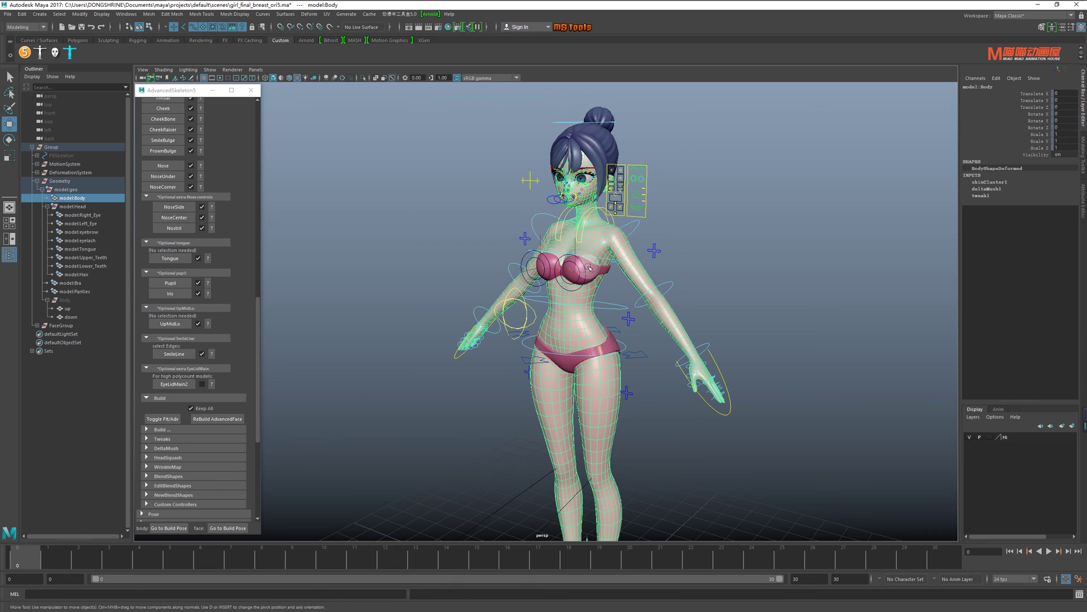
{"action": "left_click", "coordinate": [604, 350], "text": "shift"}
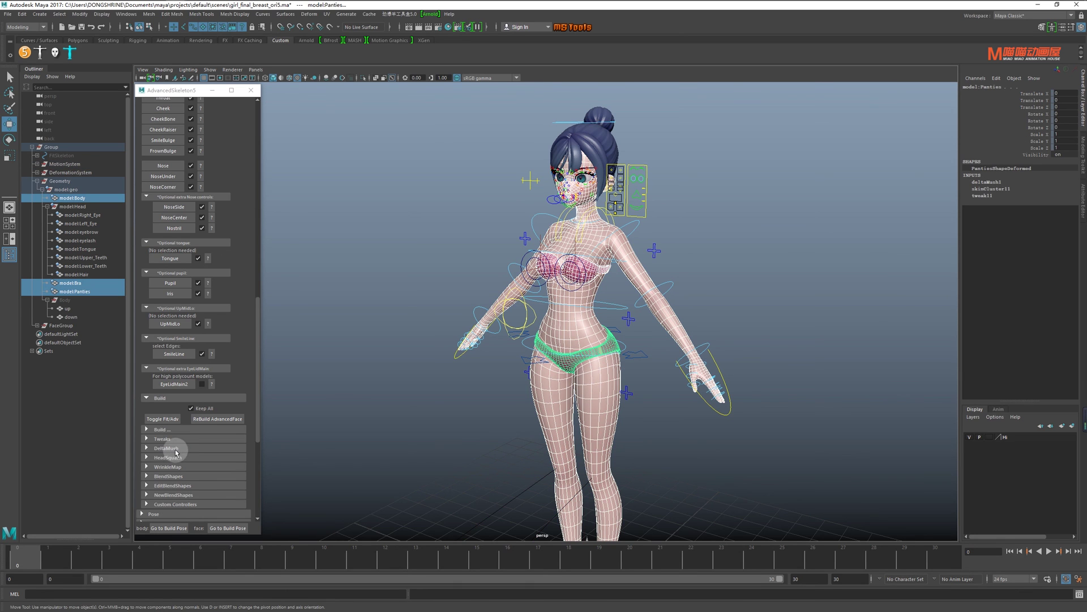
{"action": "left_click", "coordinate": [169, 448]}
{"action": "scroll", "coordinate": [176, 453], "scroll_direction": "down", "scroll_amount": 3}
{"action": "left_click", "coordinate": [182, 337]}
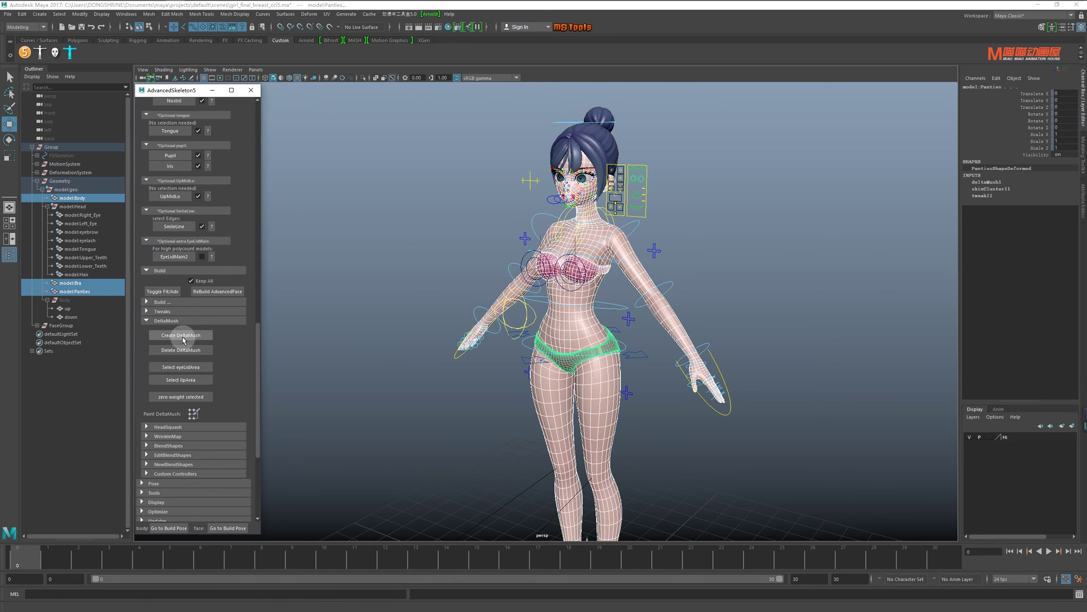
Step: Inspect model:Hair to confirm deltaMush1 feeds it alongside skinCluster9
{"action": "left_click", "coordinate": [704, 258]}
{"action": "scroll", "coordinate": [585, 285], "scroll_direction": "up", "scroll_amount": 3}
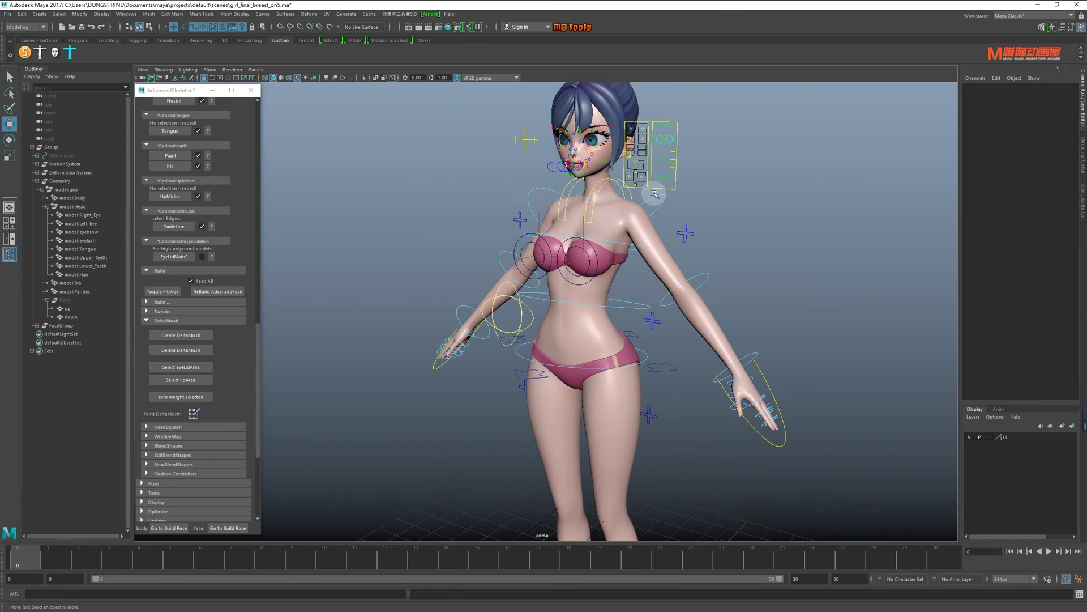
{"action": "scroll", "coordinate": [584, 285], "scroll_direction": "up", "scroll_amount": 3}
{"action": "scroll", "coordinate": [650, 408], "scroll_direction": "down", "scroll_amount": 3}
{"action": "left_click", "coordinate": [556, 365]}
{"action": "mouse_move", "coordinate": [555, 364]}
{"action": "left_mouse_down", "text": "alt"}
{"action": "mouse_move", "coordinate": [577, 273]}
{"action": "mouse_move", "coordinate": [578, 368]}
{"action": "mouse_move", "coordinate": [592, 393]}
{"action": "mouse_move", "coordinate": [539, 388]}
{"action": "mouse_move", "coordinate": [549, 384]}
{"action": "left_mouse_up", "text": "alt"}
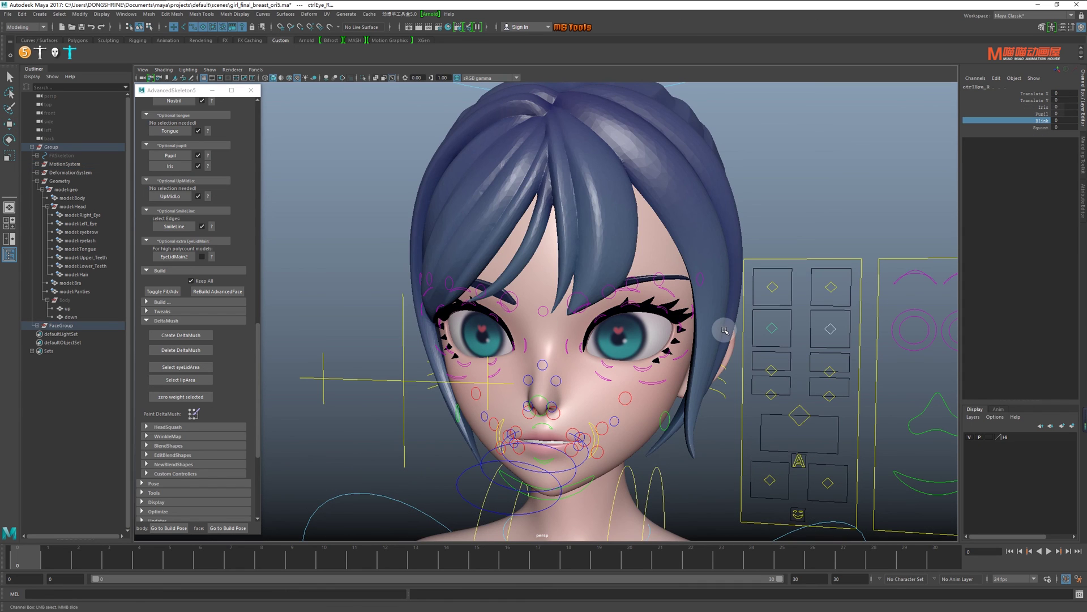
{"action": "left_click", "coordinate": [660, 179]}
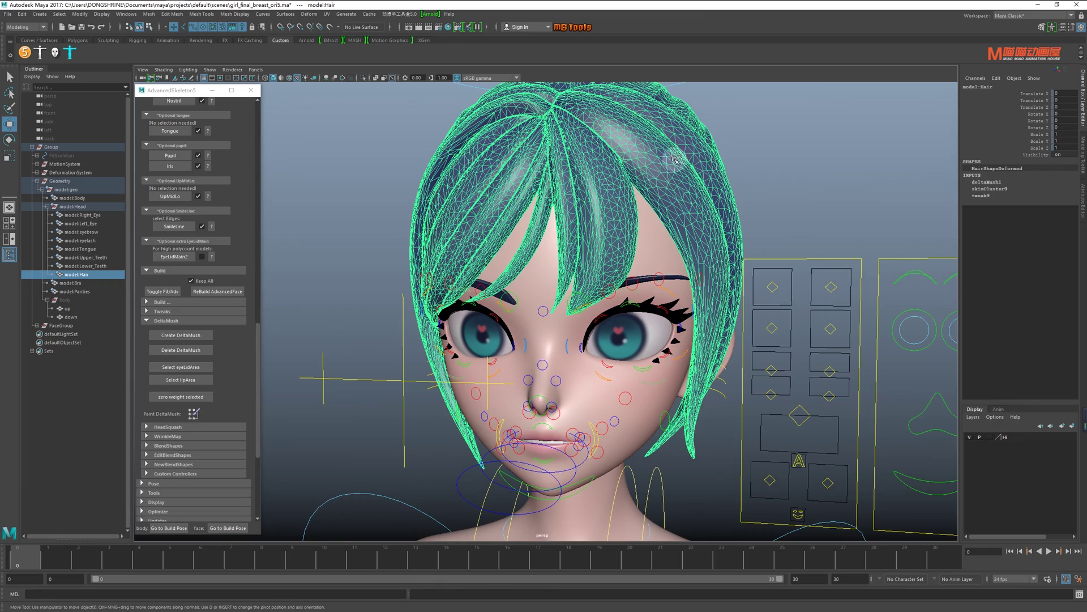